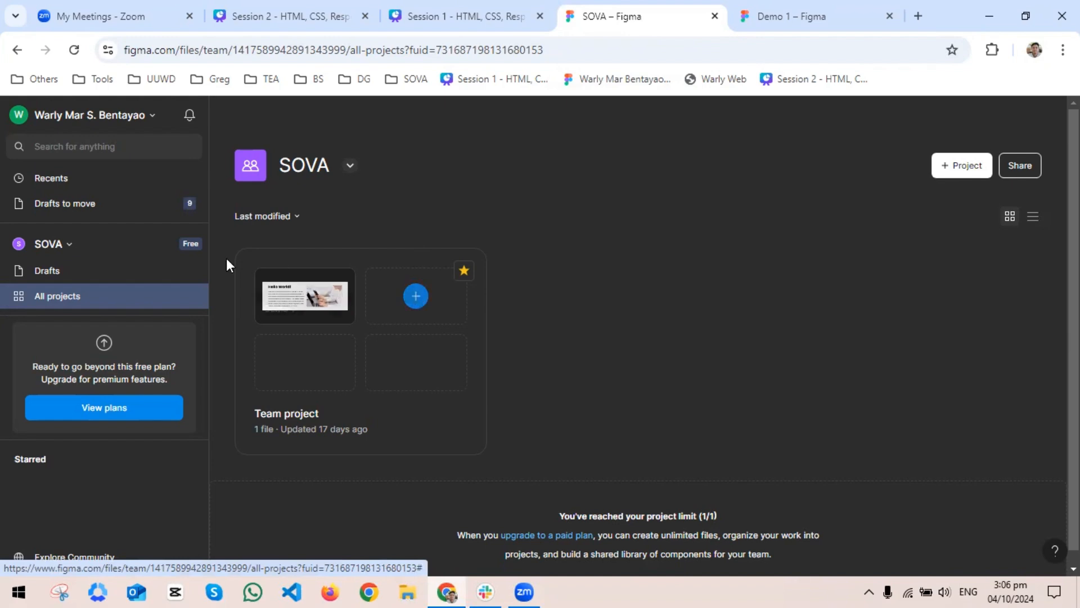
left_click(60, 244)
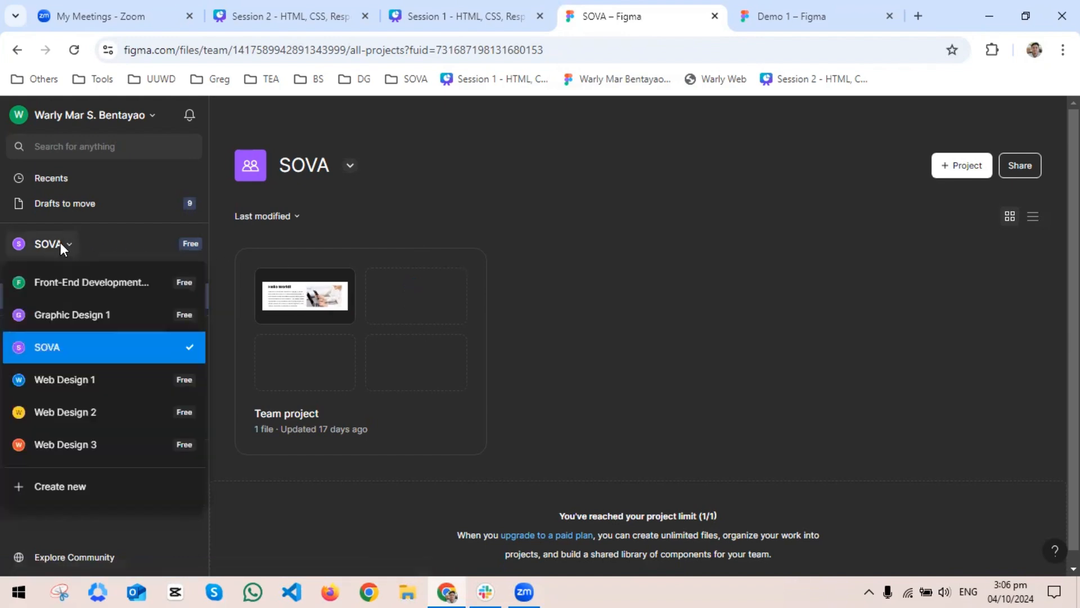
left_click(67, 242)
left_click(67, 242)
left_click(71, 486)
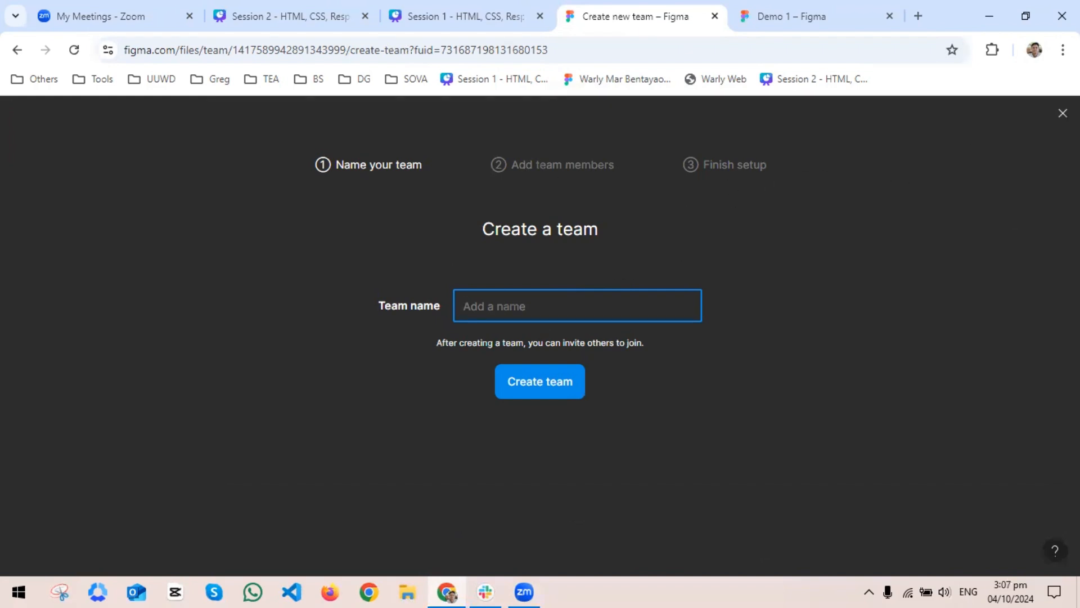
left_click(1063, 113)
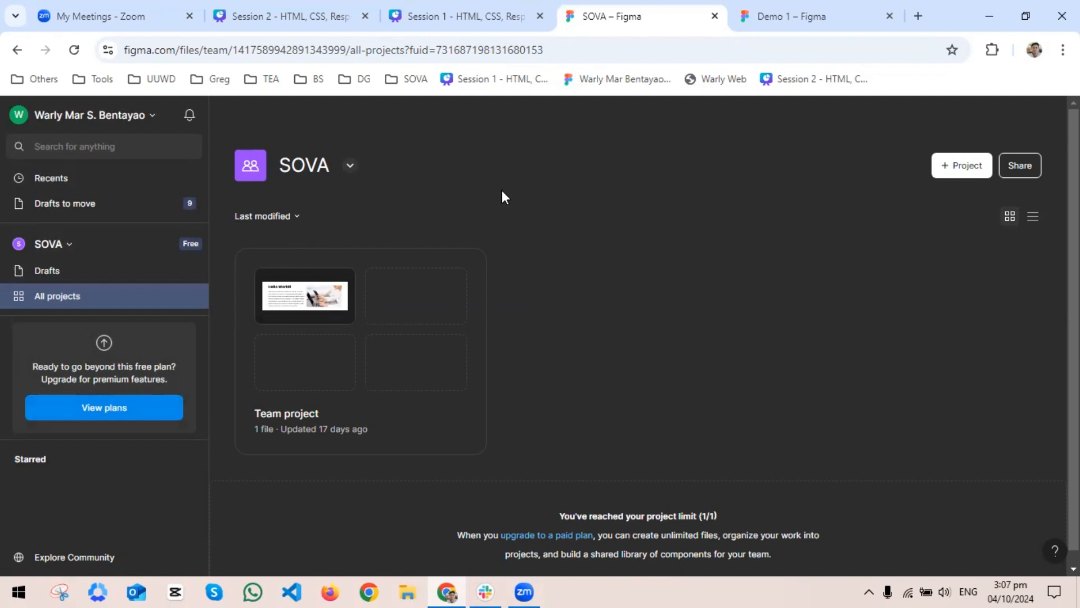
Create a new design file in the Team project and name it "Web Development 101"
left_click(413, 295)
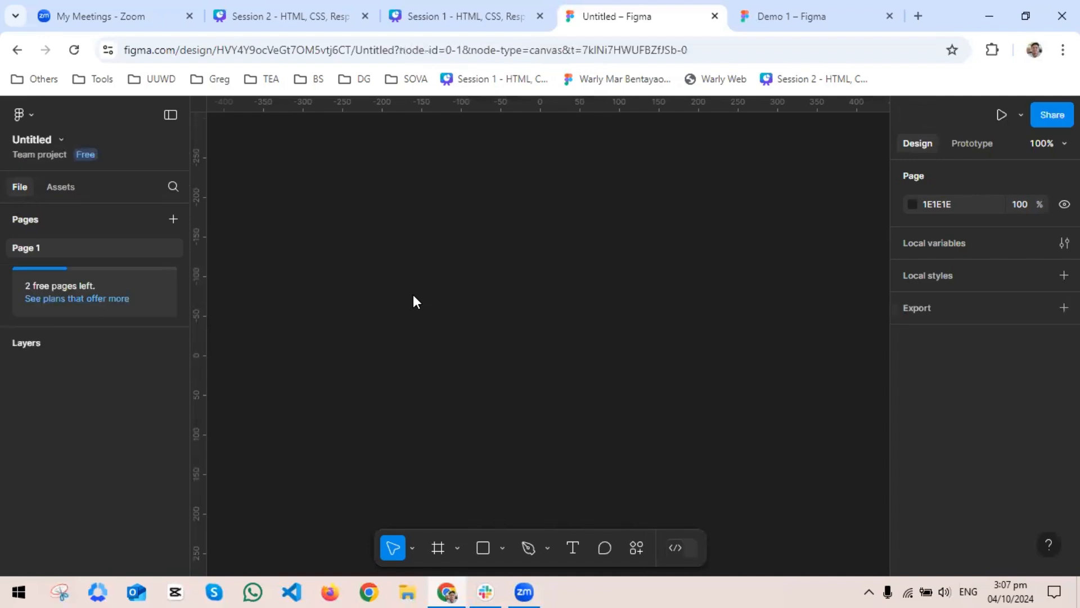
double_click(35, 139)
type("Sample")
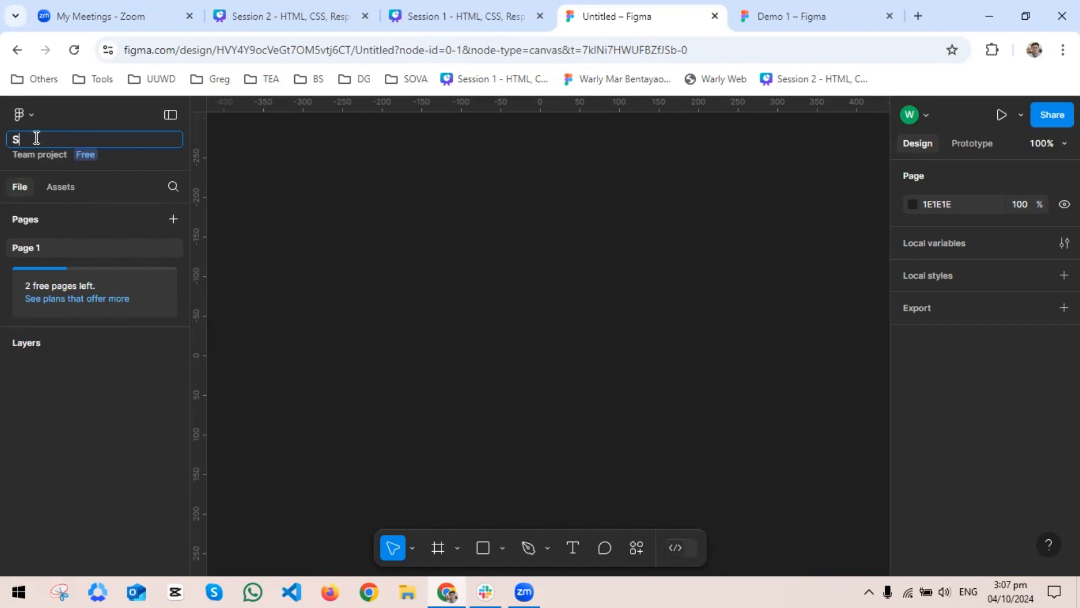
key("BackSpace")
key("BackSpace")
key("BackSpace")
key("BackSpace")
key("BackSpace")
key("BackSpace")
type("Web")
type(" Development ")
type("1-1")
key("BackSpace")
key("BackSpace")
type("01")
key("Return")
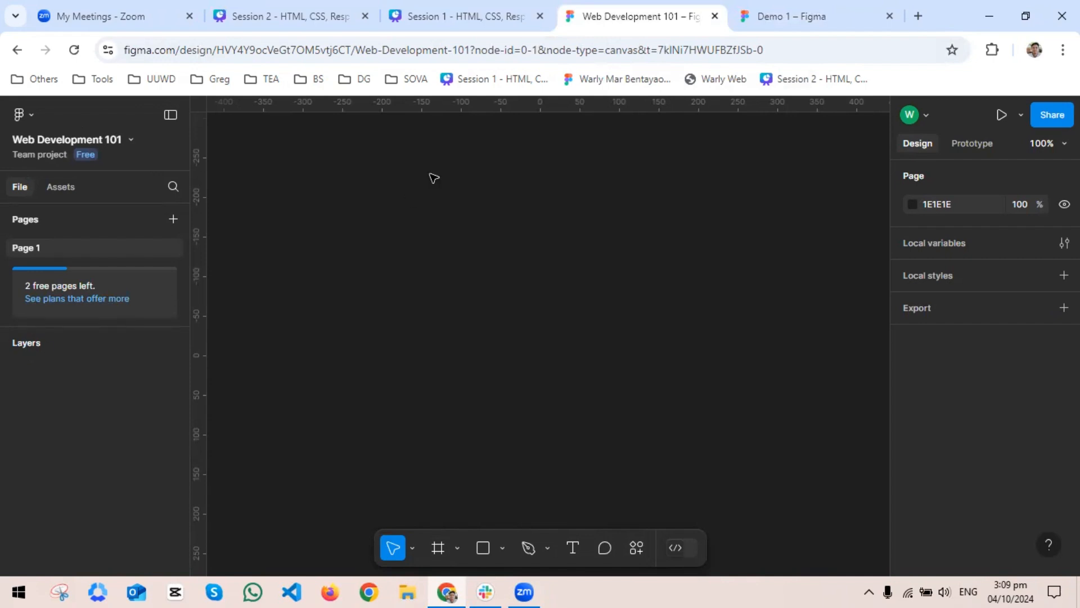
Close the Session 1 presentation, check the Web Development Planning slide in the Session 2 presentation, and return to the Figma file
left_click(443, 18)
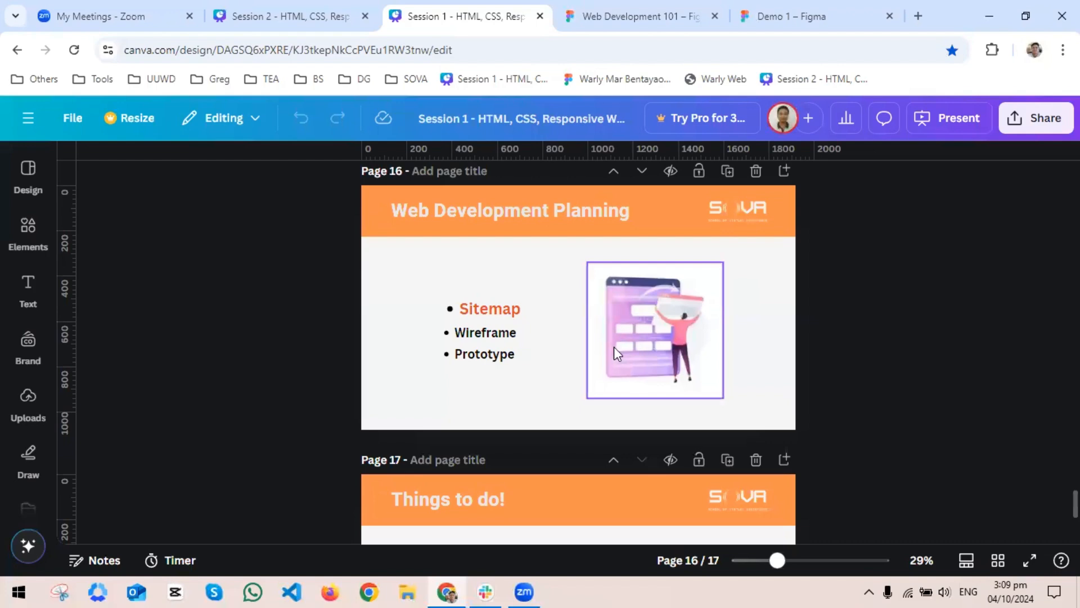
scroll(613, 346, "up", 2)
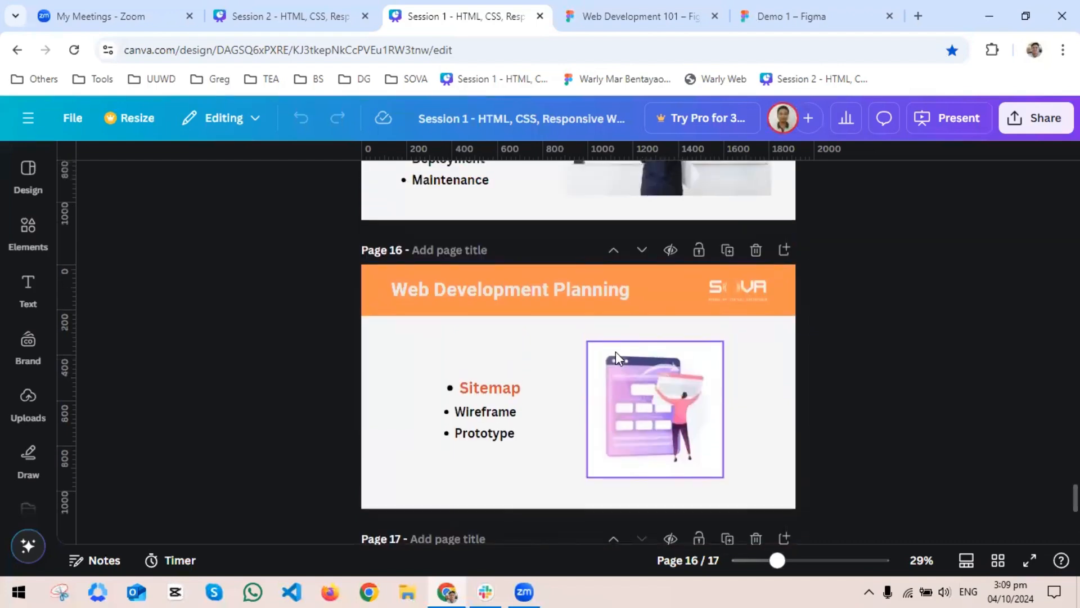
left_click(540, 16)
left_click(286, 21)
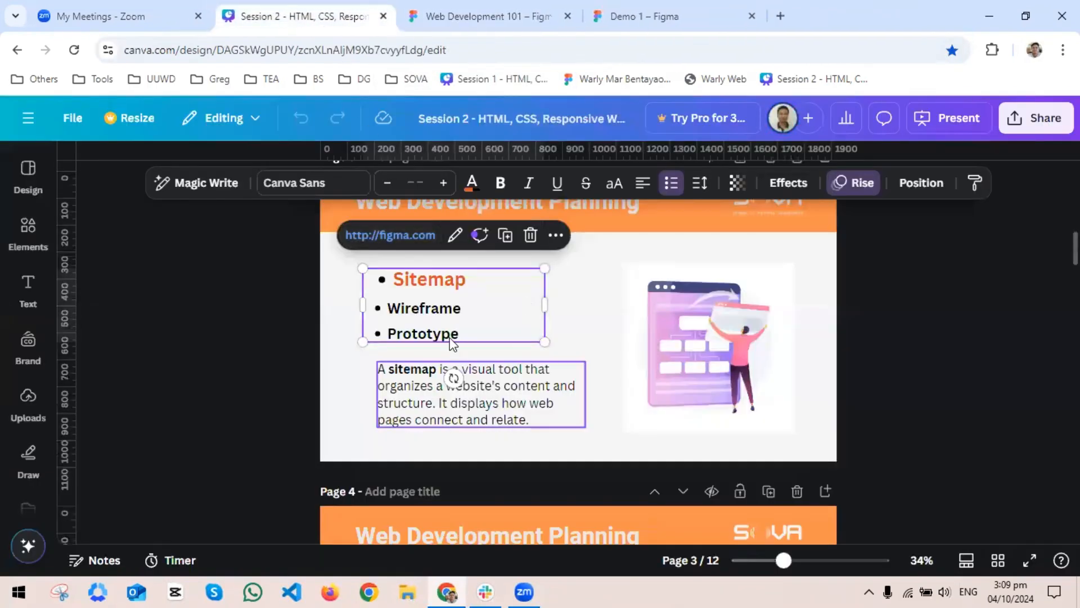
left_click(923, 323)
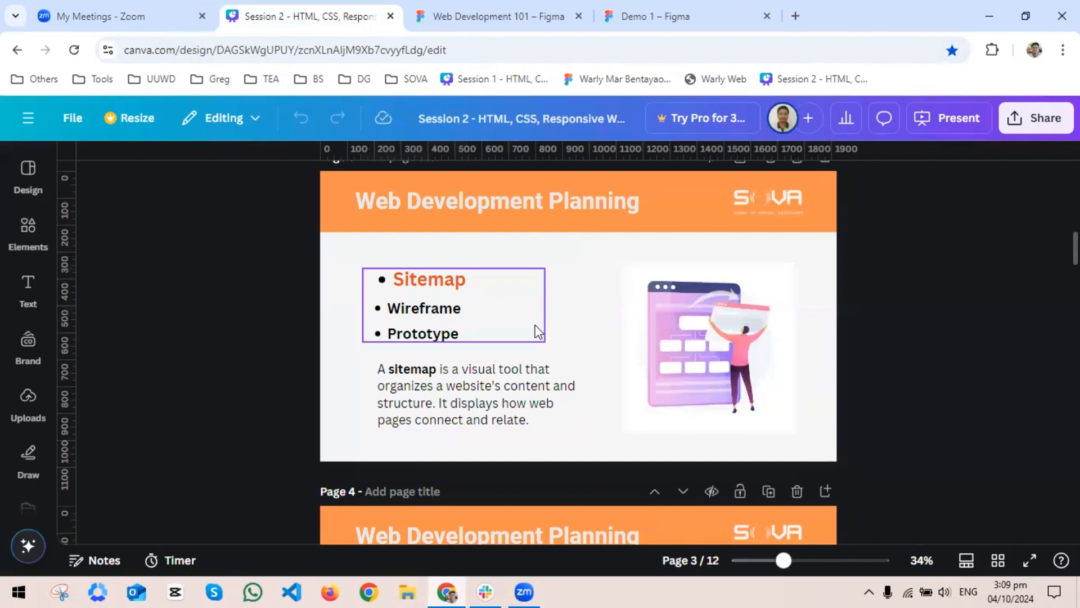
left_click(476, 20)
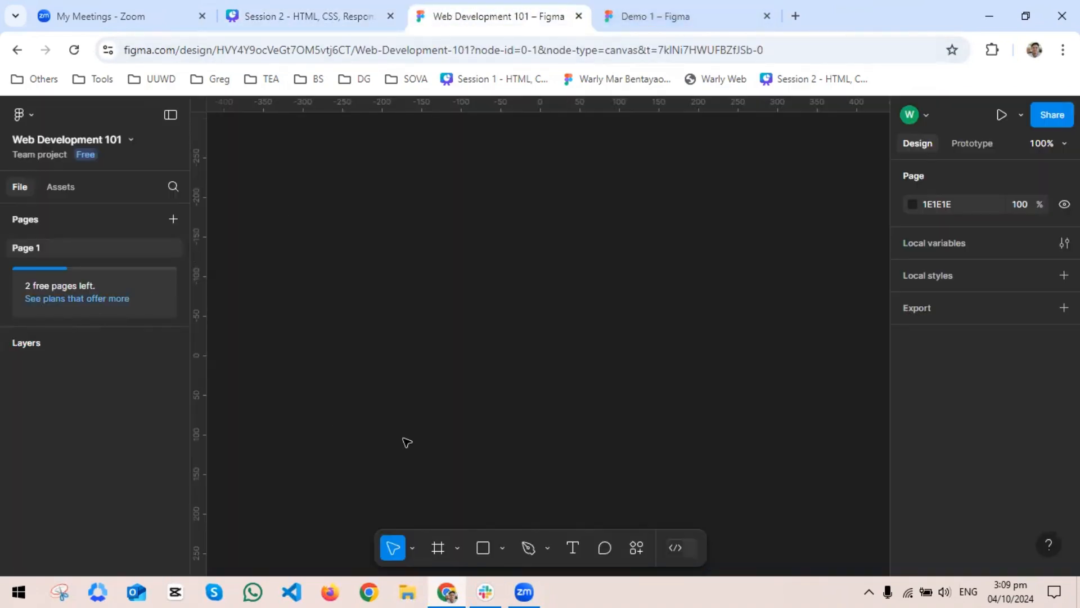
Draw a frame about 330 × 194 on the empty canvas and name it "Sitemap"
left_click(438, 549)
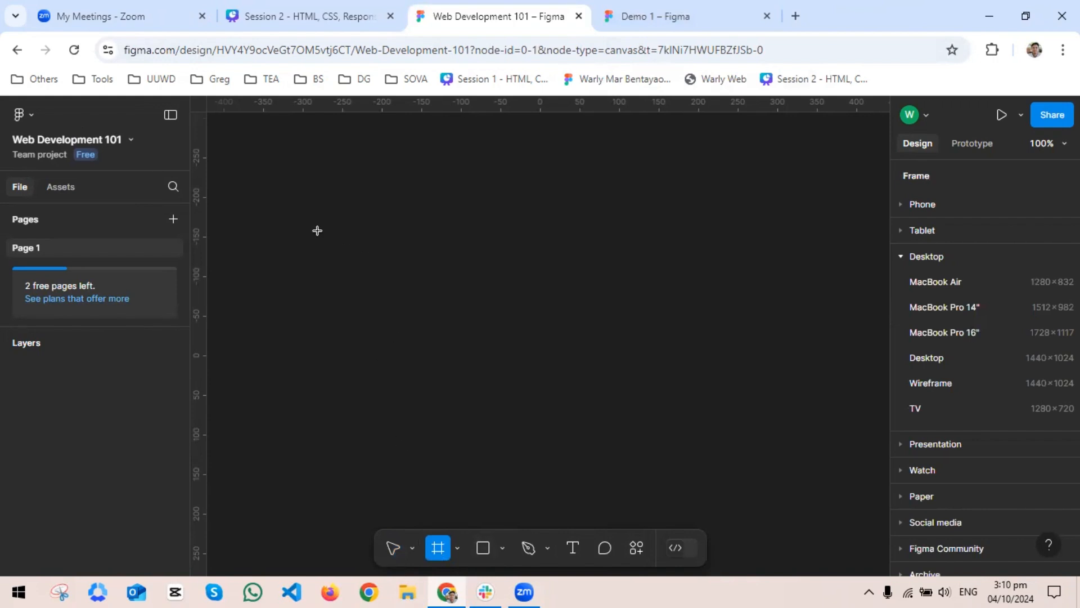
left_click_drag(318, 231, 579, 385)
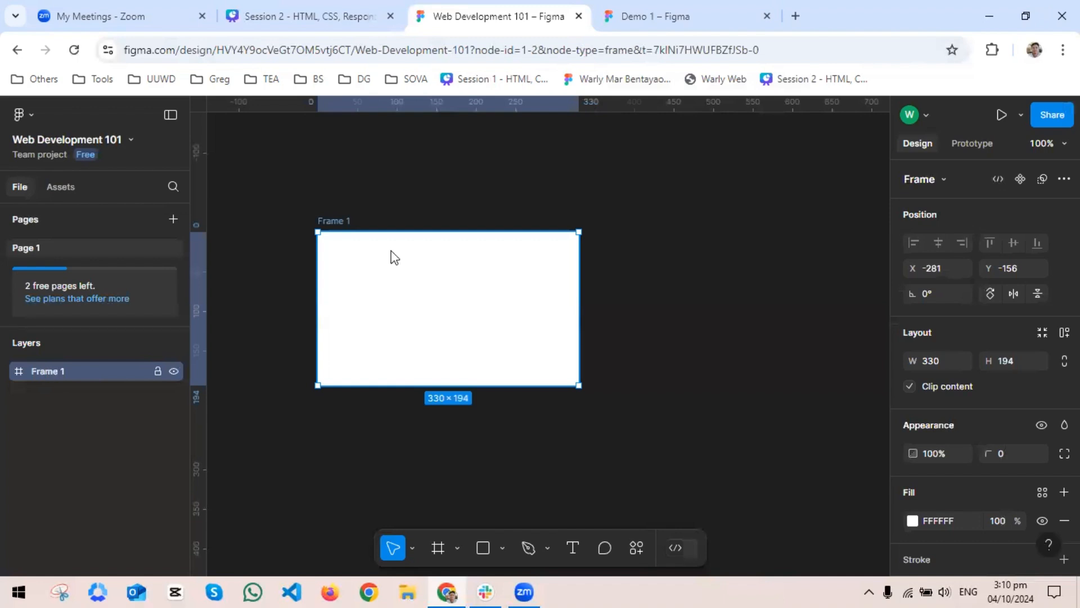
double_click(334, 223)
type("Sitemap")
key("Return")
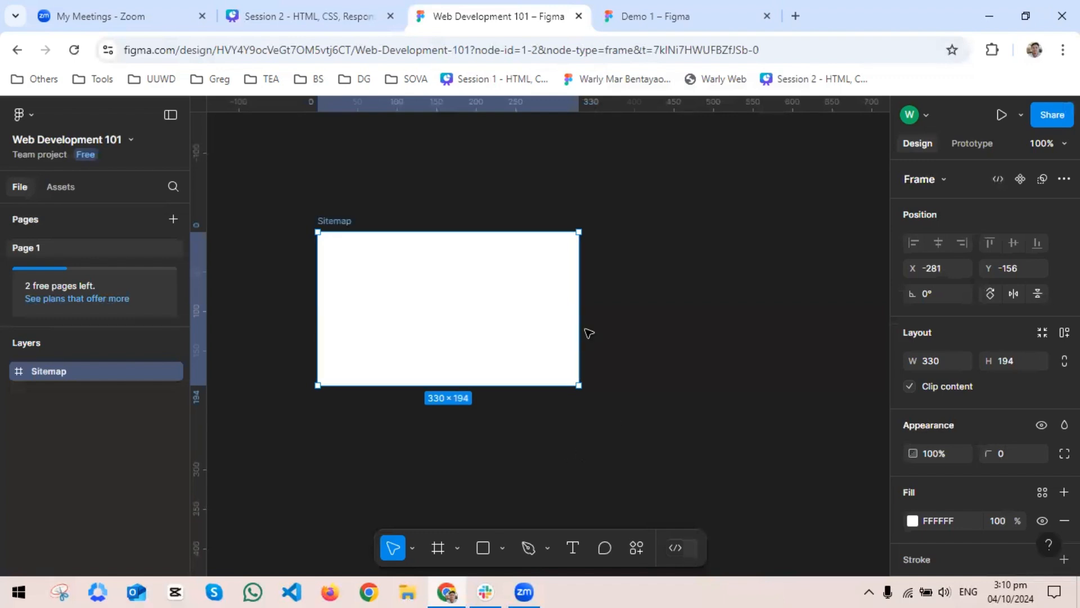
Resize the Sitemap frame to a width of 300 and a height of 500
left_click_drag(573, 327, 556, 325)
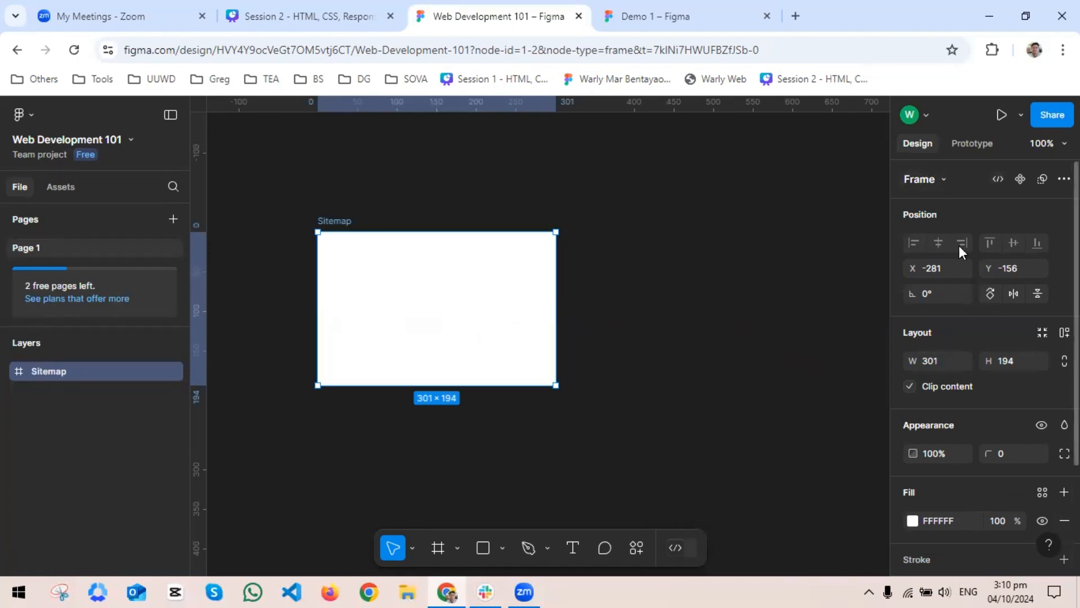
left_click(933, 360)
type("300")
key("Return")
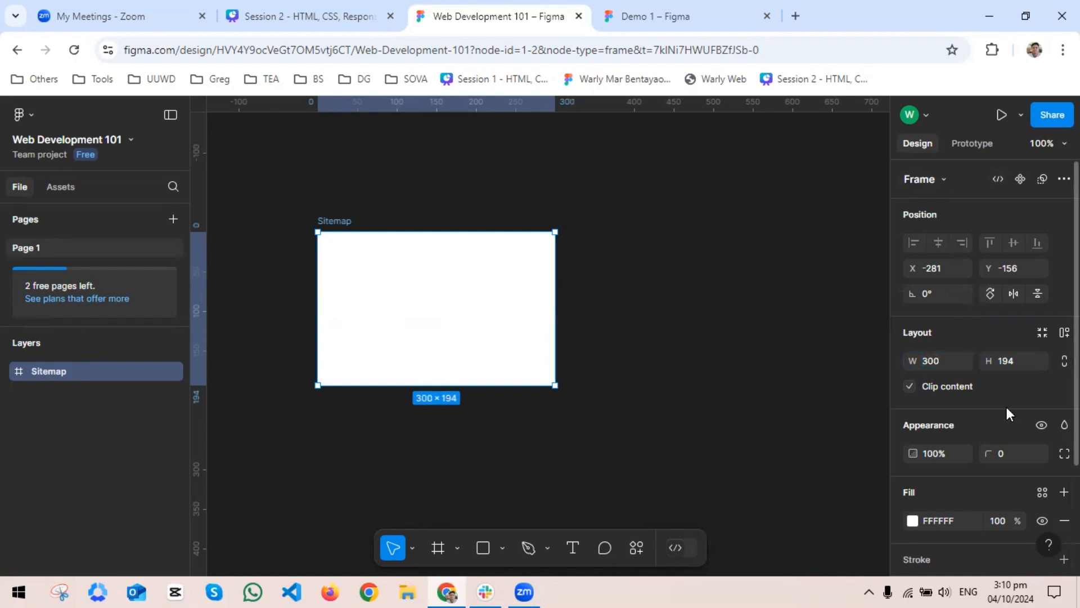
left_click(1018, 360)
type("500")
key("Return")
scroll(669, 397, "down", 1)
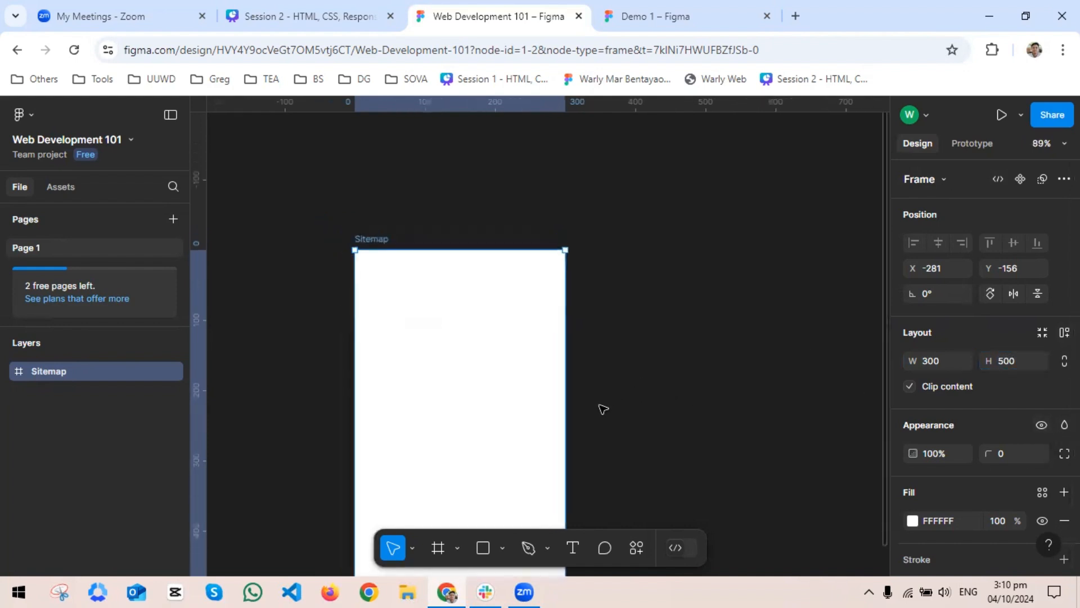
scroll(496, 384, "up", 3)
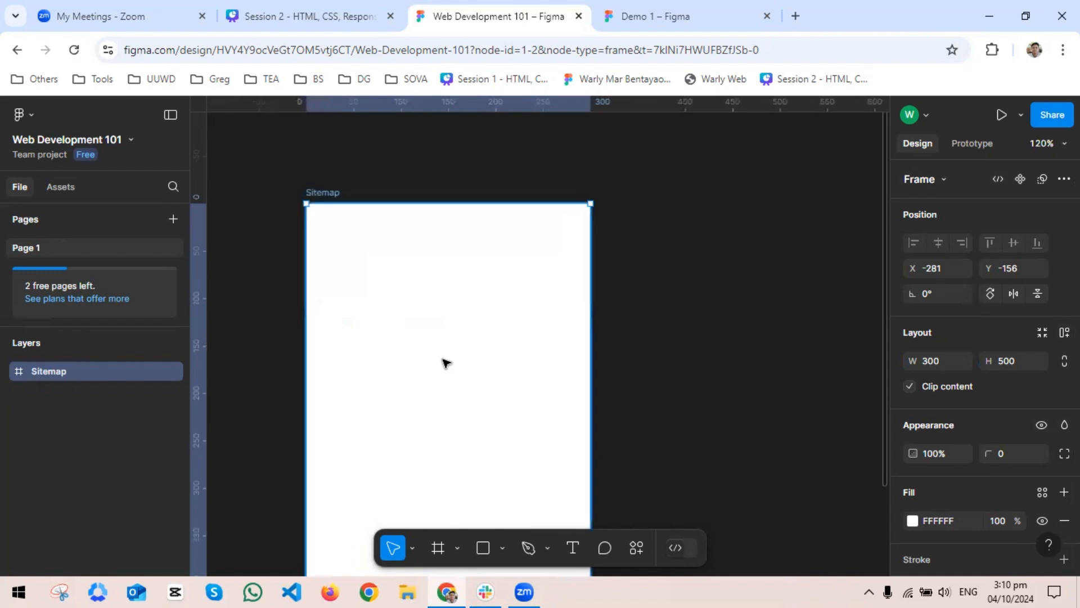
scroll(444, 362, "down", 1)
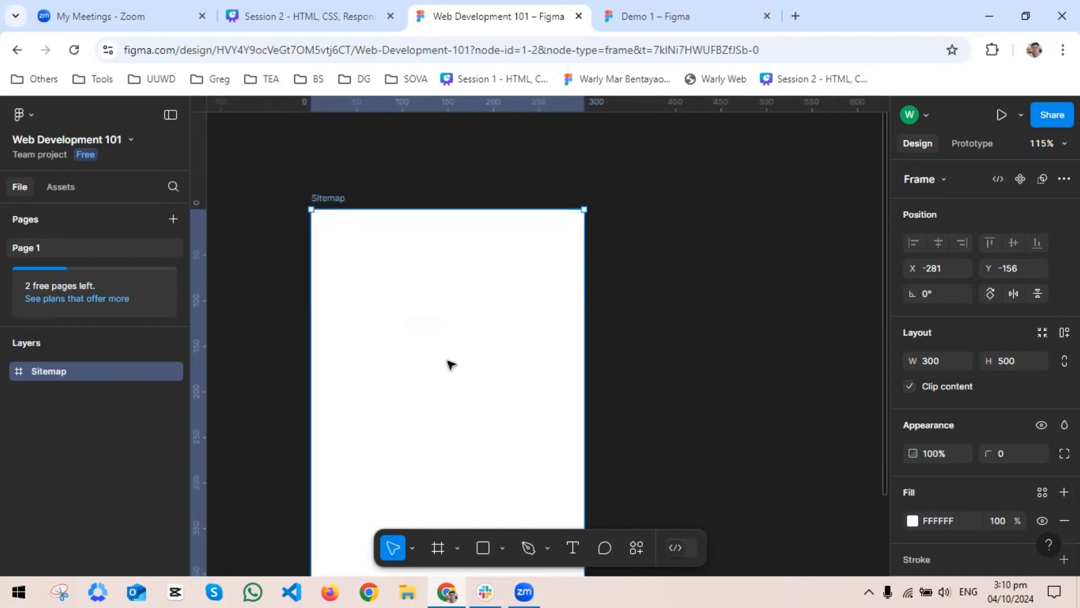
scroll(451, 364, "up", 3)
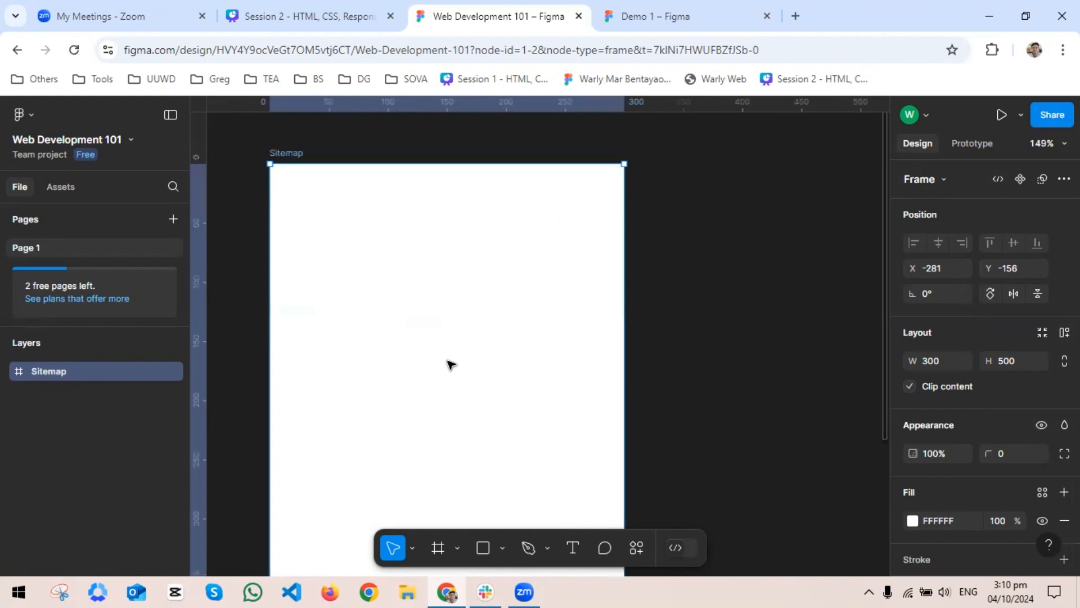
scroll(451, 365, "down", 5)
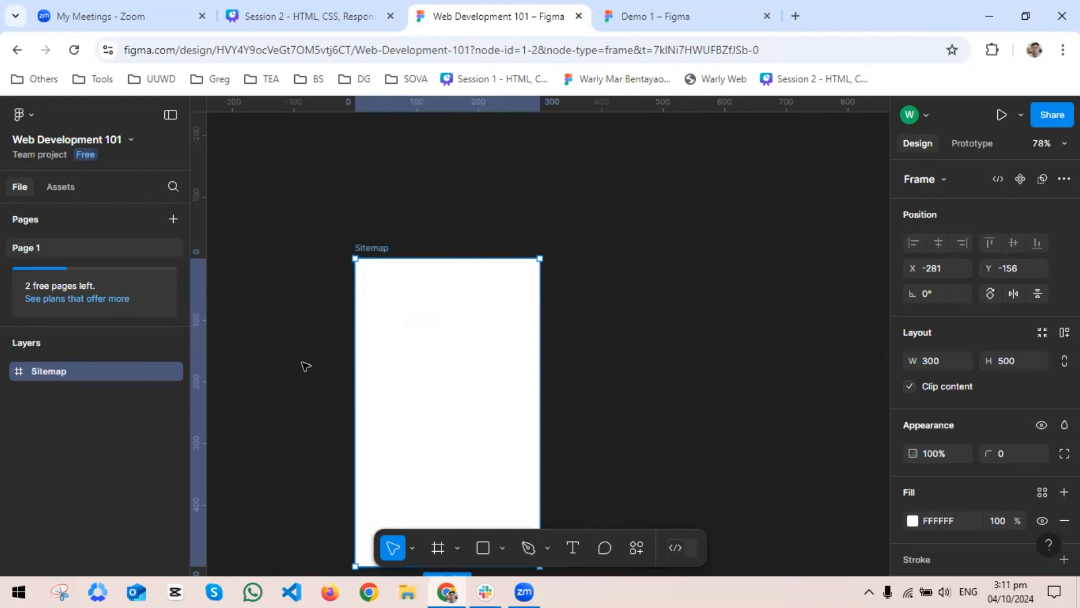
key("space")
left_click_drag(590, 362, 558, 265)
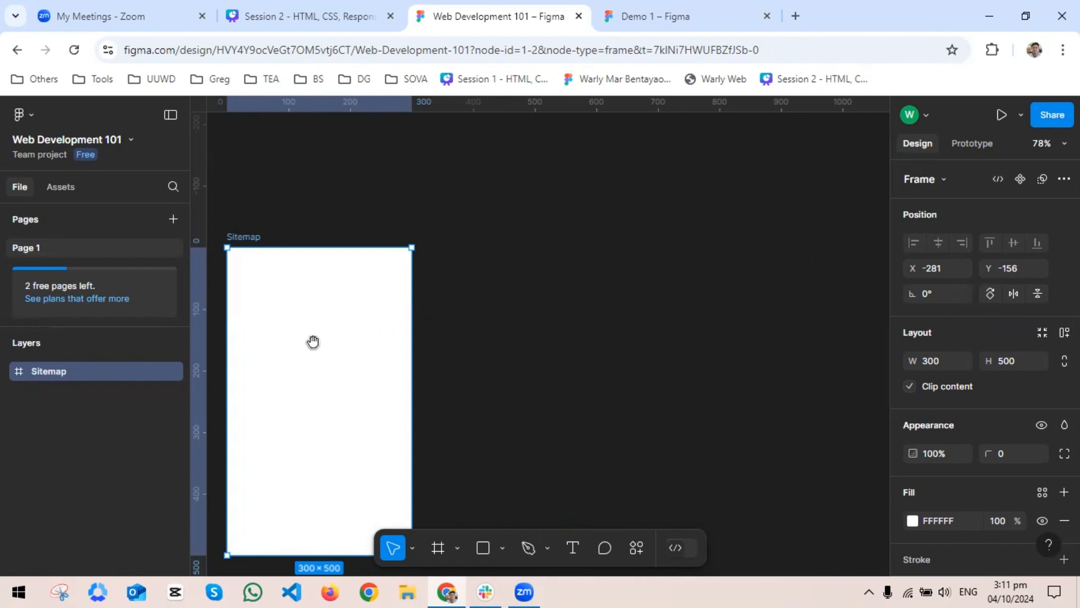
left_click_drag(283, 358, 437, 306)
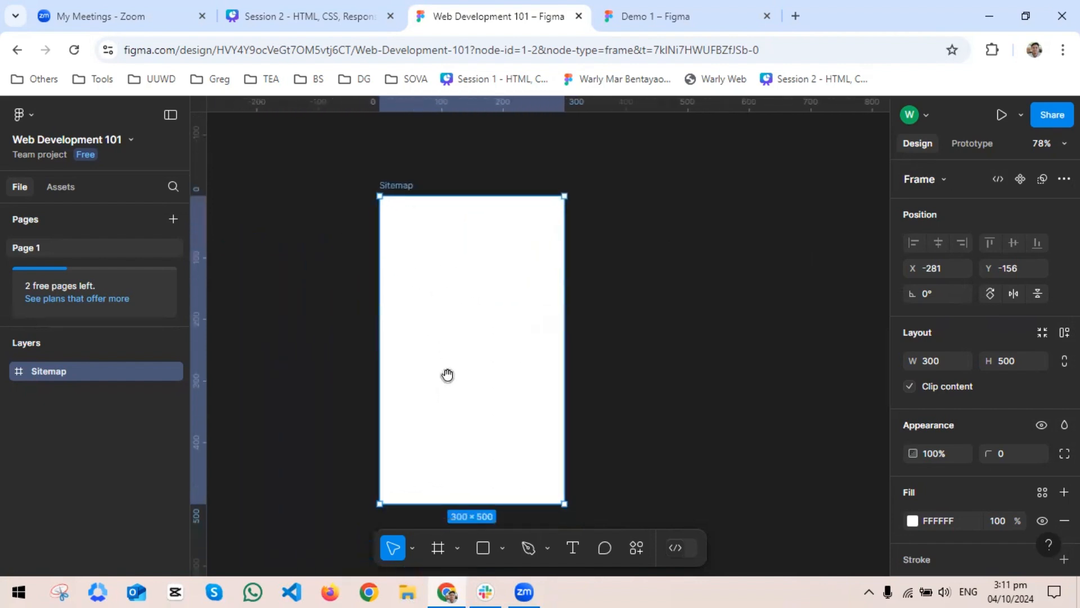
left_click_drag(446, 374, 447, 337)
left_click_drag(455, 241, 451, 289)
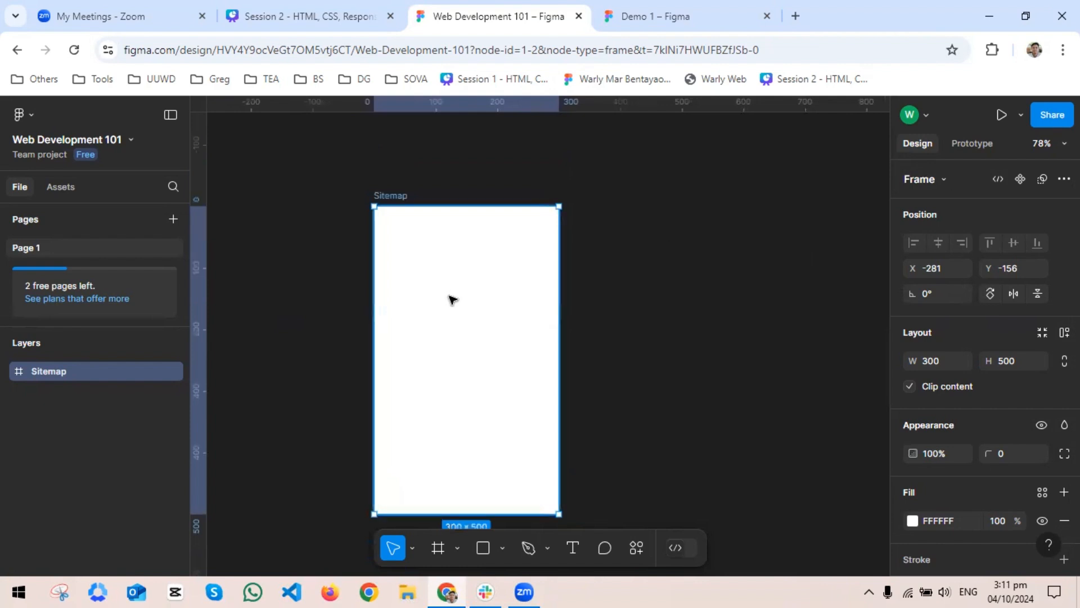
scroll(454, 331, "up", 3)
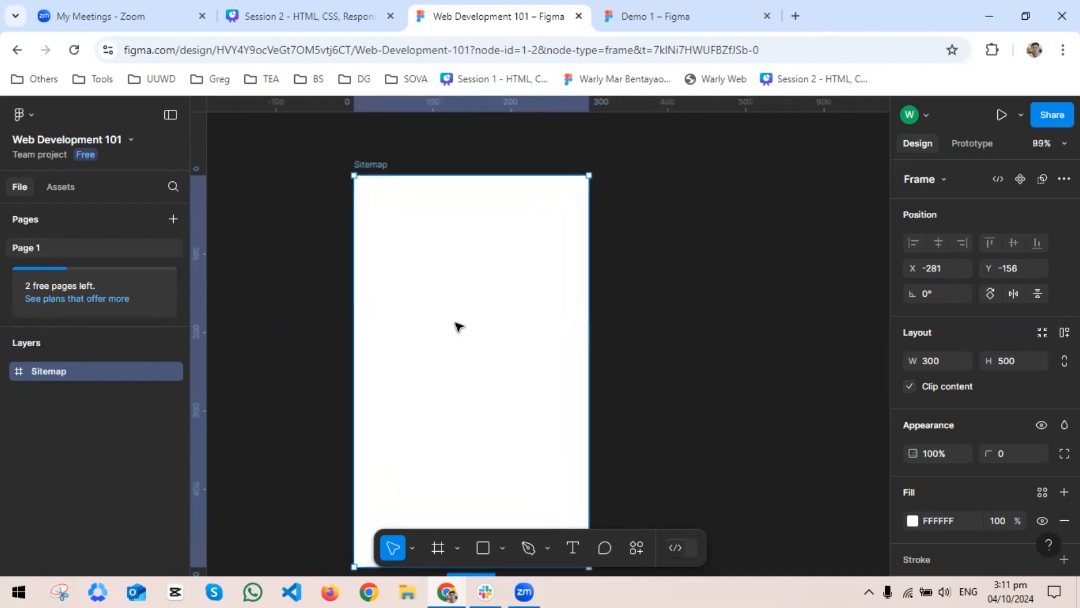
scroll(456, 315, "up", 2)
scroll(450, 281, "down", 1)
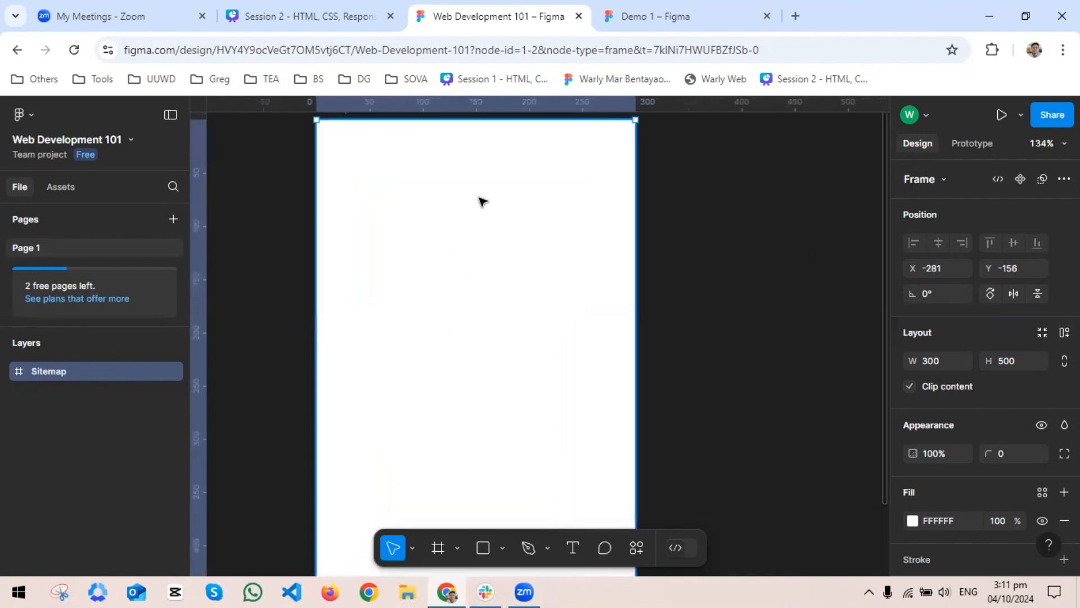
Draw a rectangle near the top of the Sitemap frame, sized 120 × 40 and centred horizontally at X 90, Y 25
left_click_drag(464, 209, 487, 264)
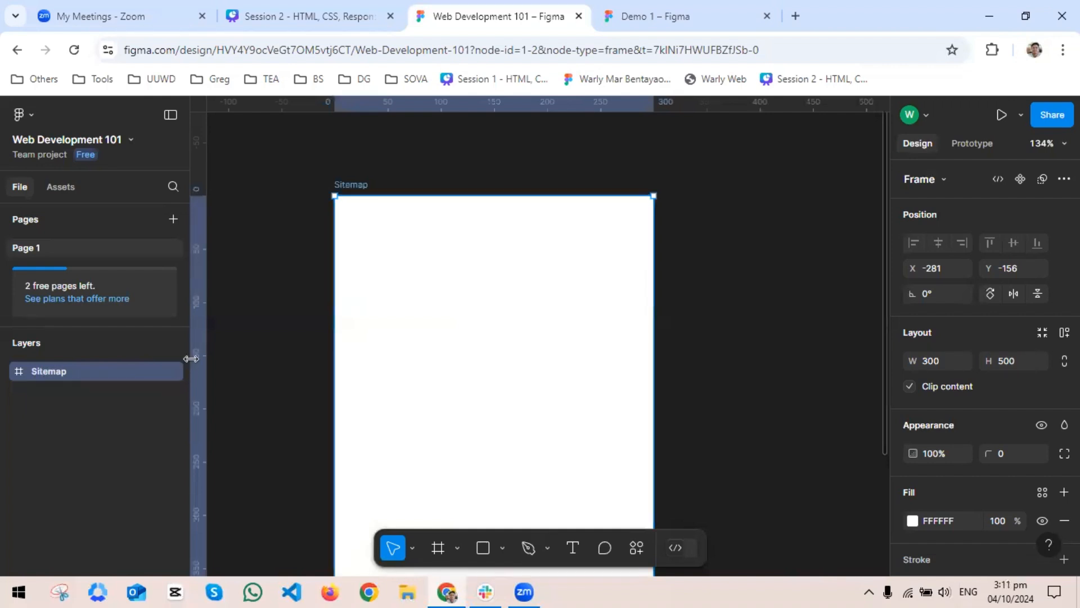
left_click(484, 548)
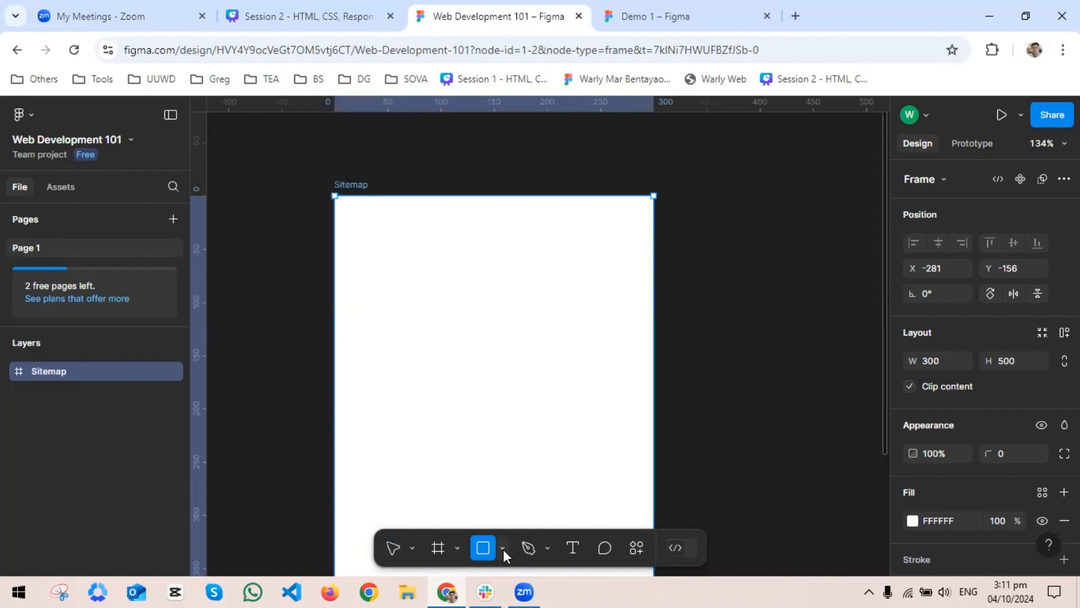
left_click(503, 548)
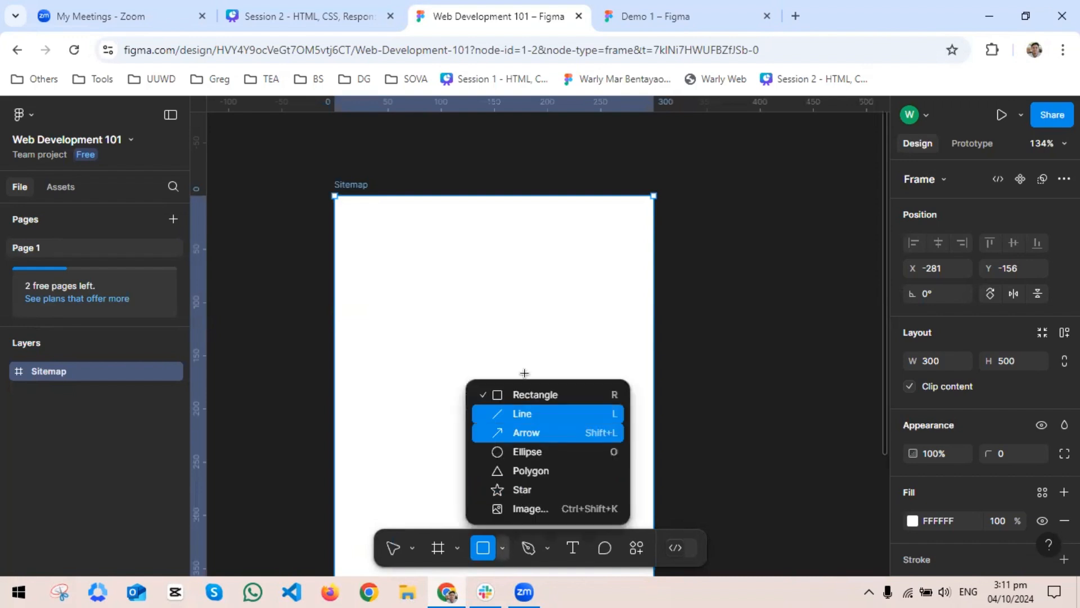
left_click(533, 394)
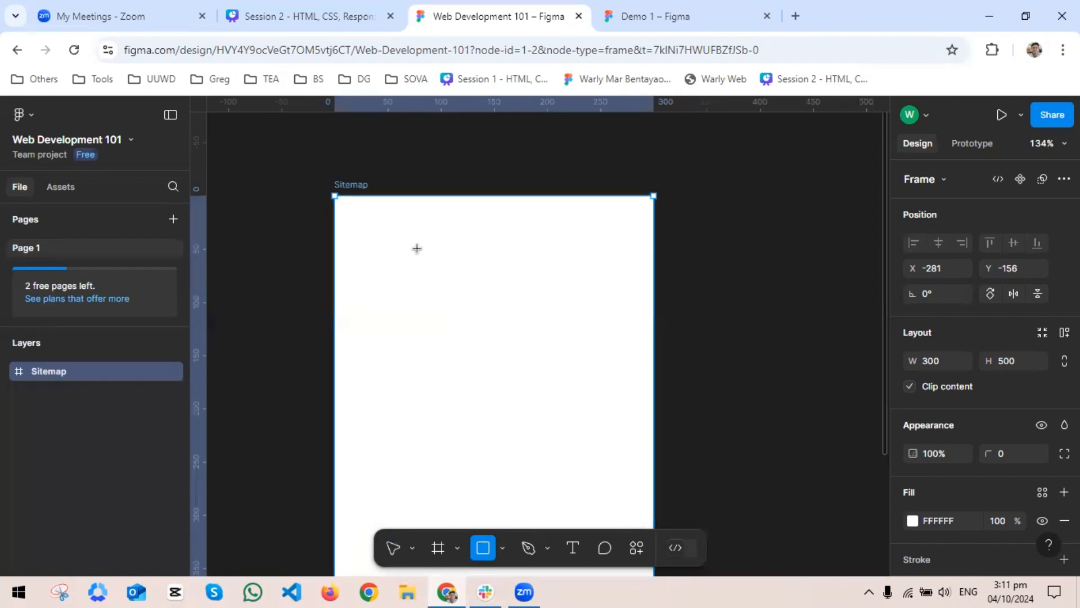
left_click_drag(420, 230, 552, 277)
left_click_drag(558, 275, 558, 276)
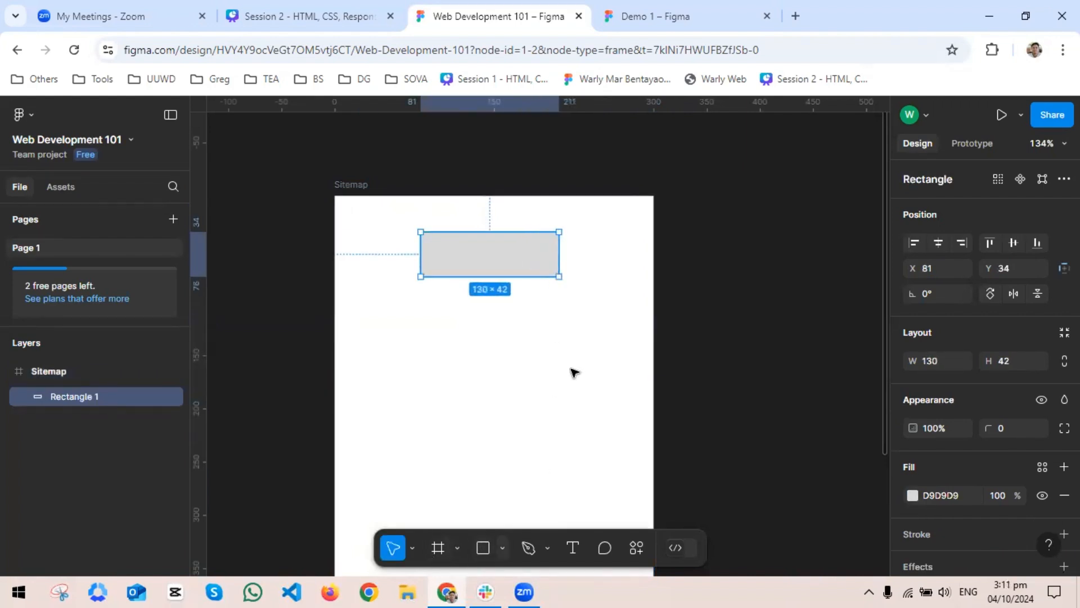
left_click_drag(520, 257, 528, 258)
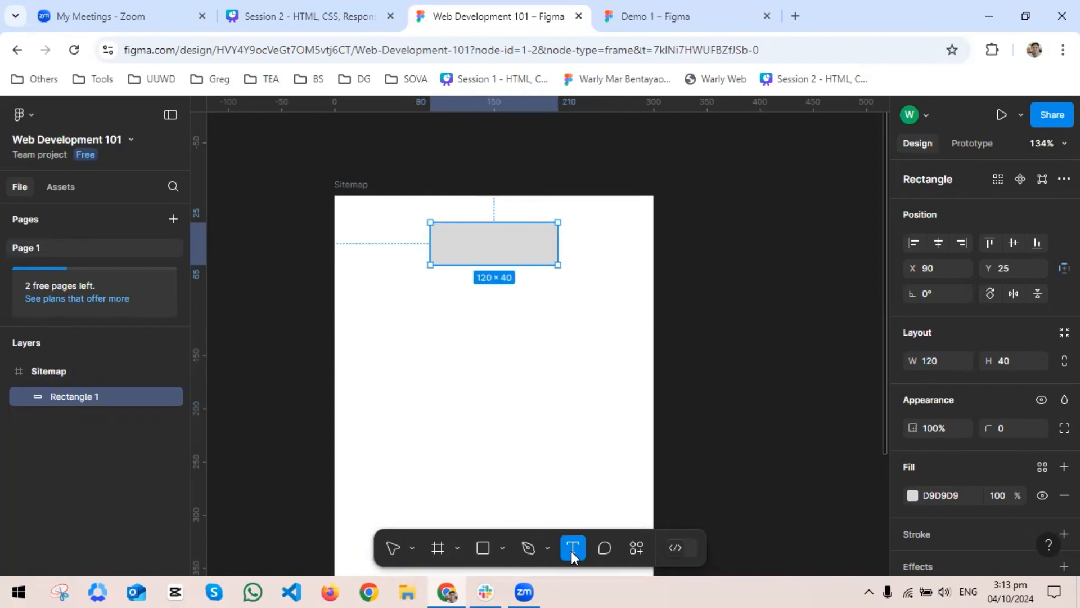
Add the text "Header" on top of the grey rectangle in the Sitemap frame
left_click(573, 547)
left_click(489, 237)
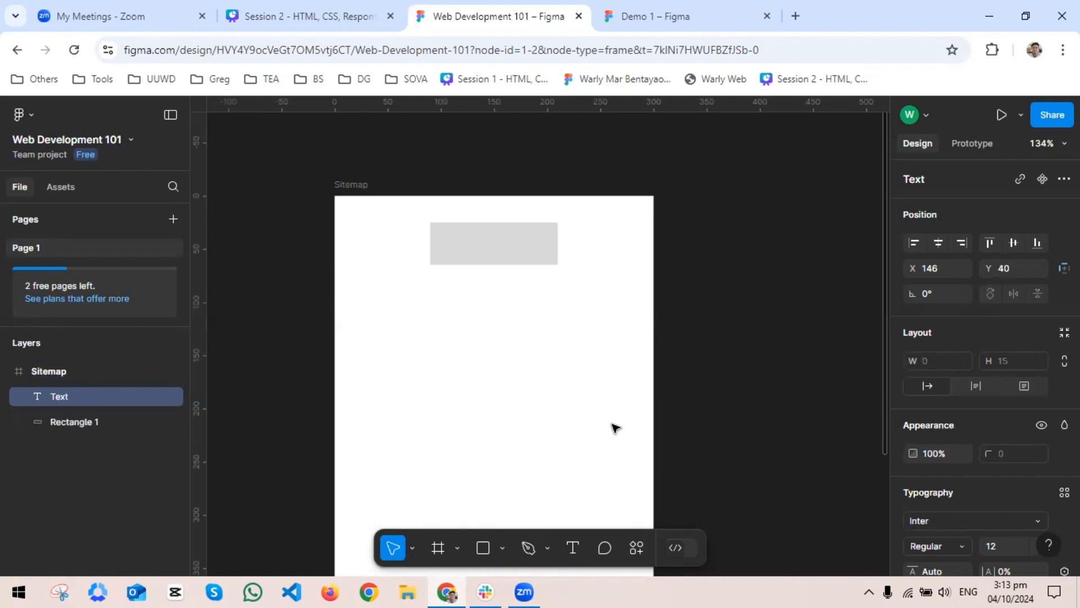
type("Header")
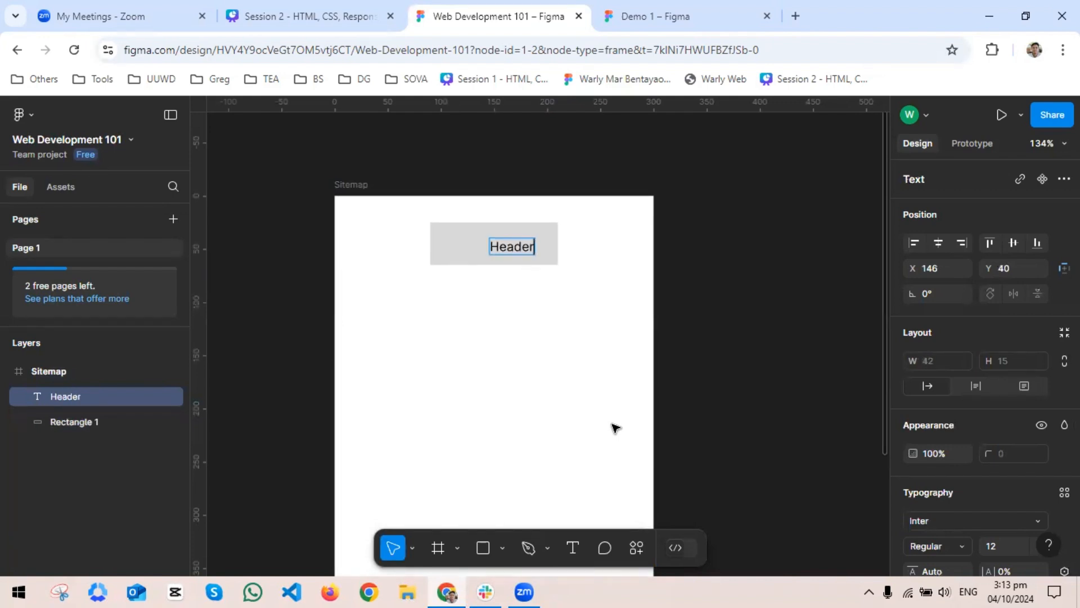
key("Escape")
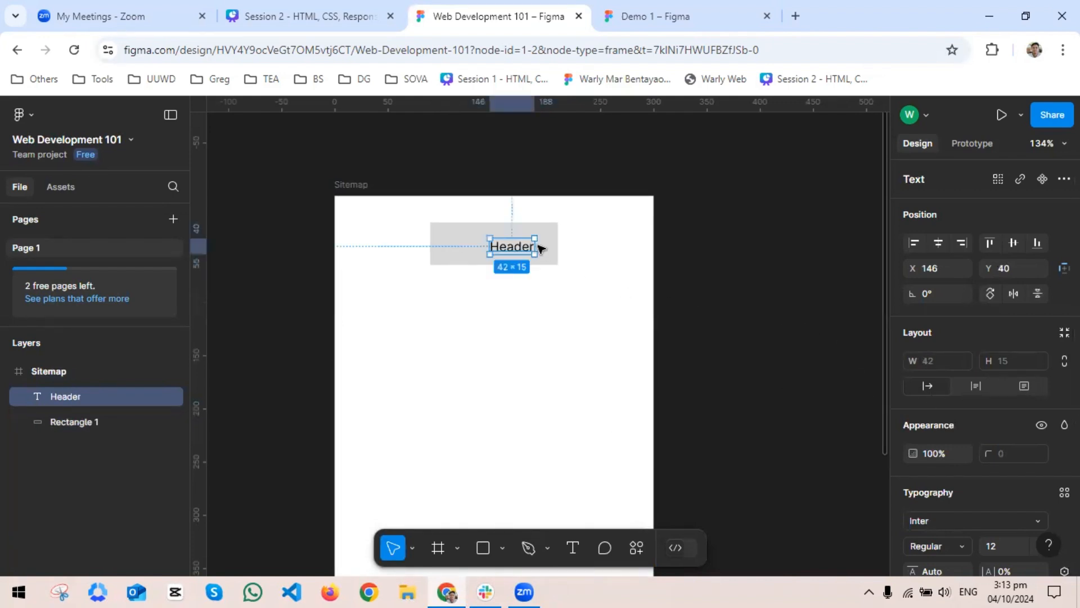
Move the Header text to X 129, Y 30, centred horizontally in the upper part of the grey rectangle
left_click_drag(514, 246, 505, 239)
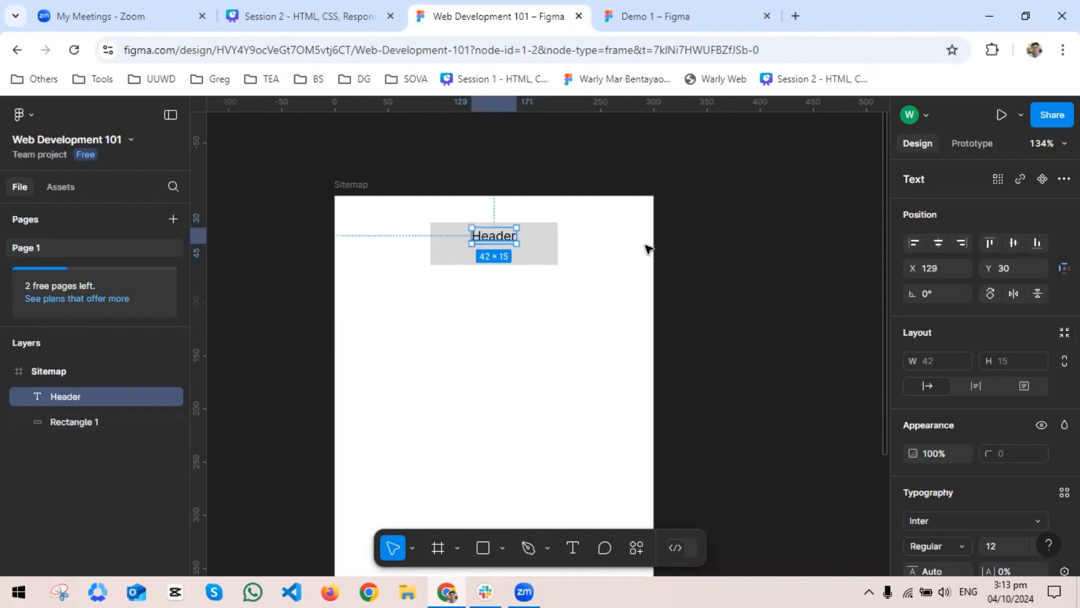
left_click(744, 282)
key("ctrl+z")
Add the text "Logo, Navigation" below the Header text and place it at X 129, Y 53
left_click(573, 548)
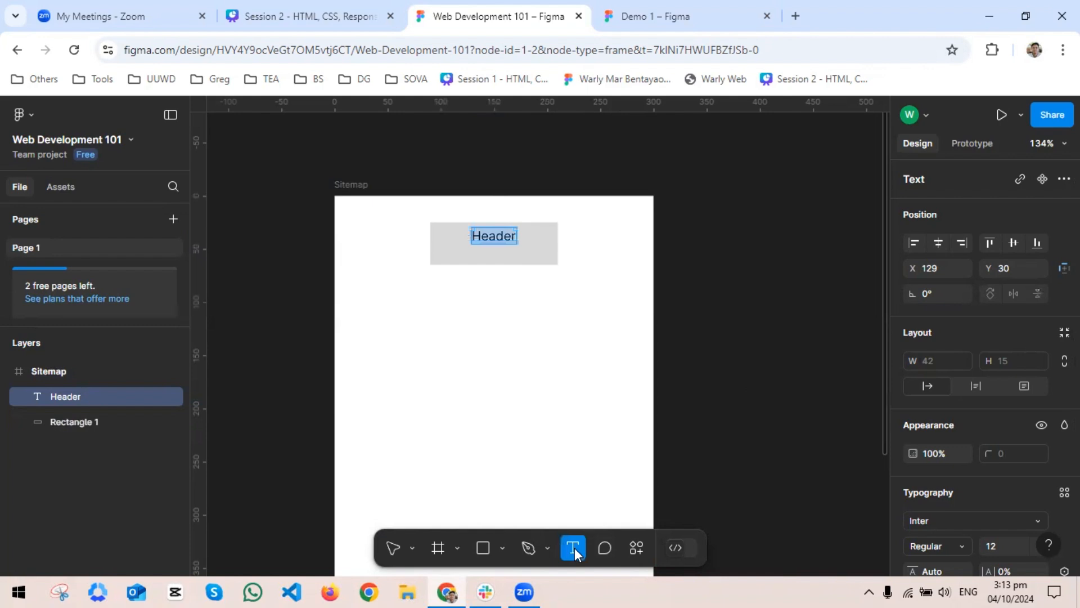
left_click(484, 259)
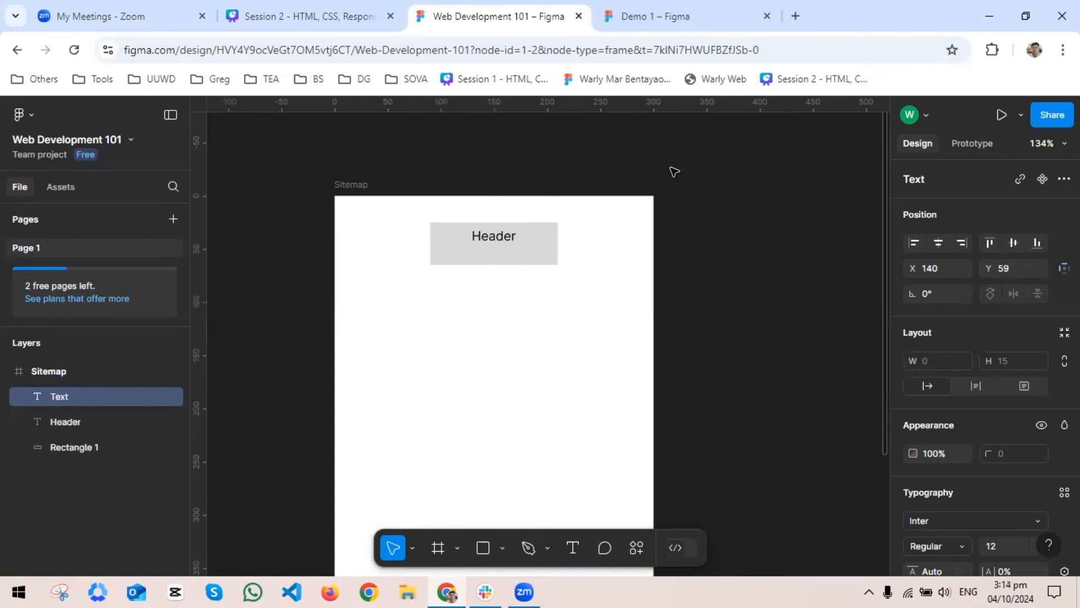
type("Logo")
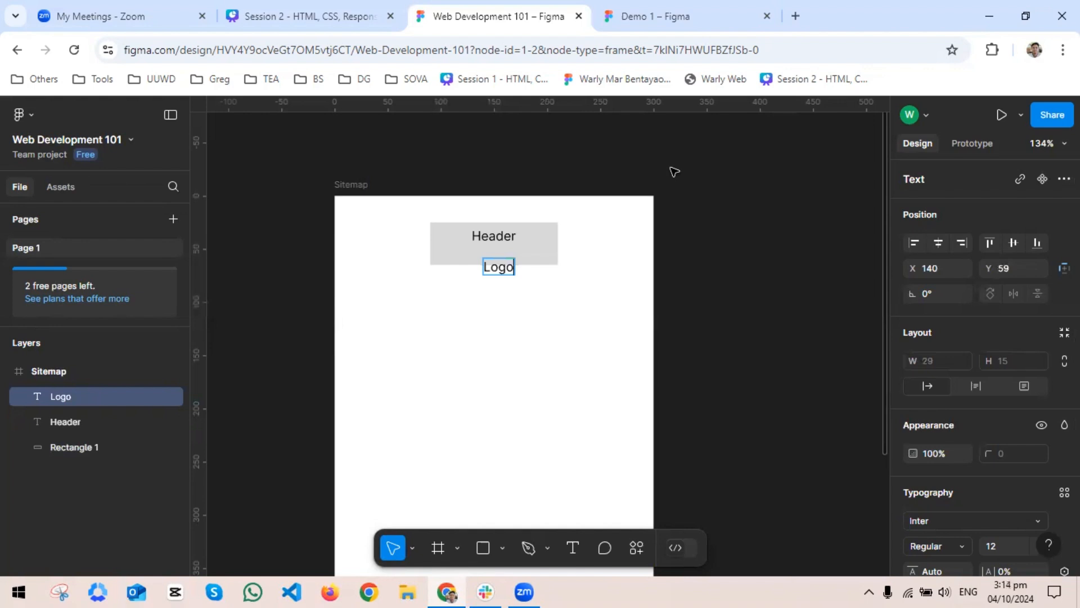
type(", Navigation")
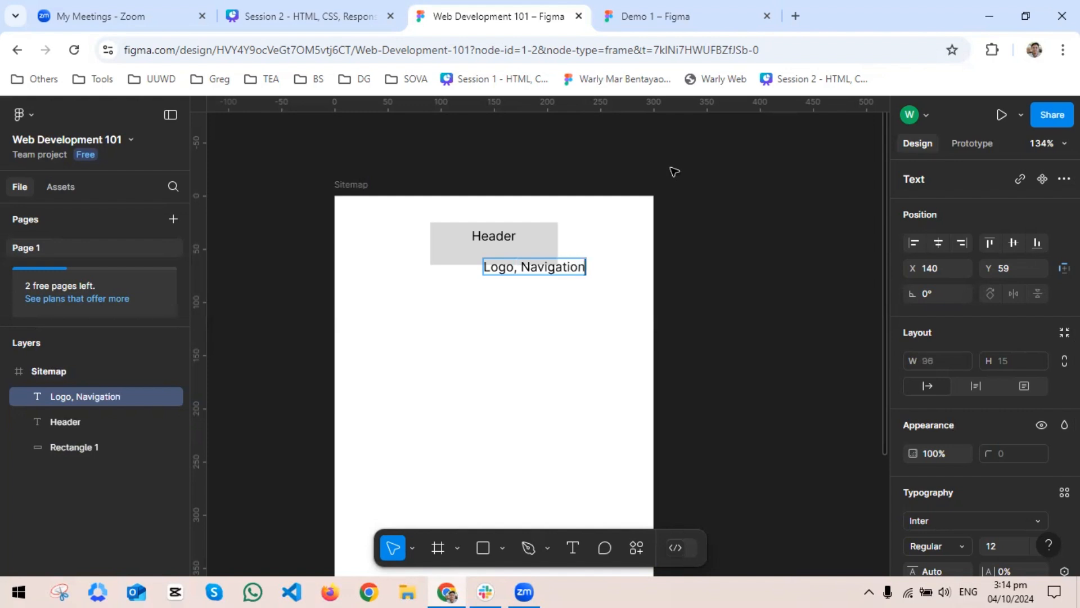
type(",")
key("BackSpace")
key("Escape")
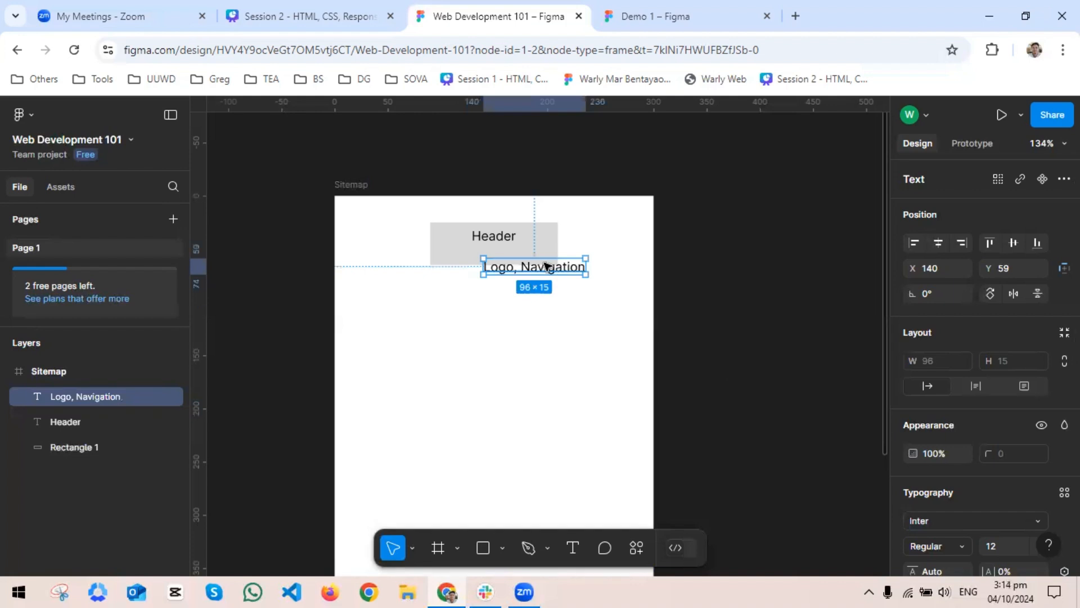
left_click_drag(541, 271, 533, 265)
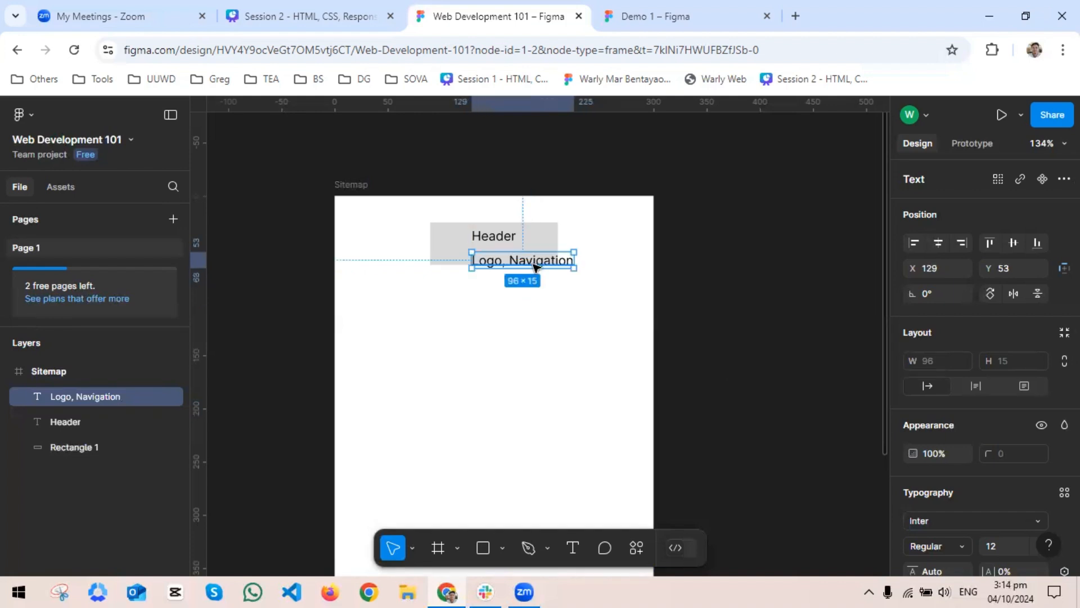
Enclose the "Logo, Navigation" text in parentheses
double_click(495, 260)
left_click(481, 262)
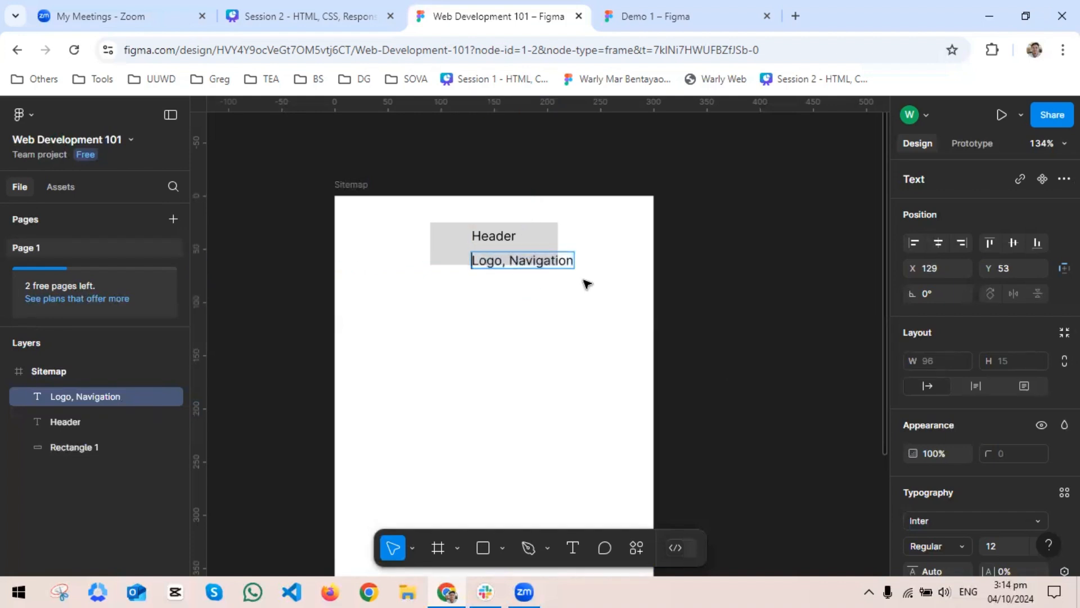
type("(")
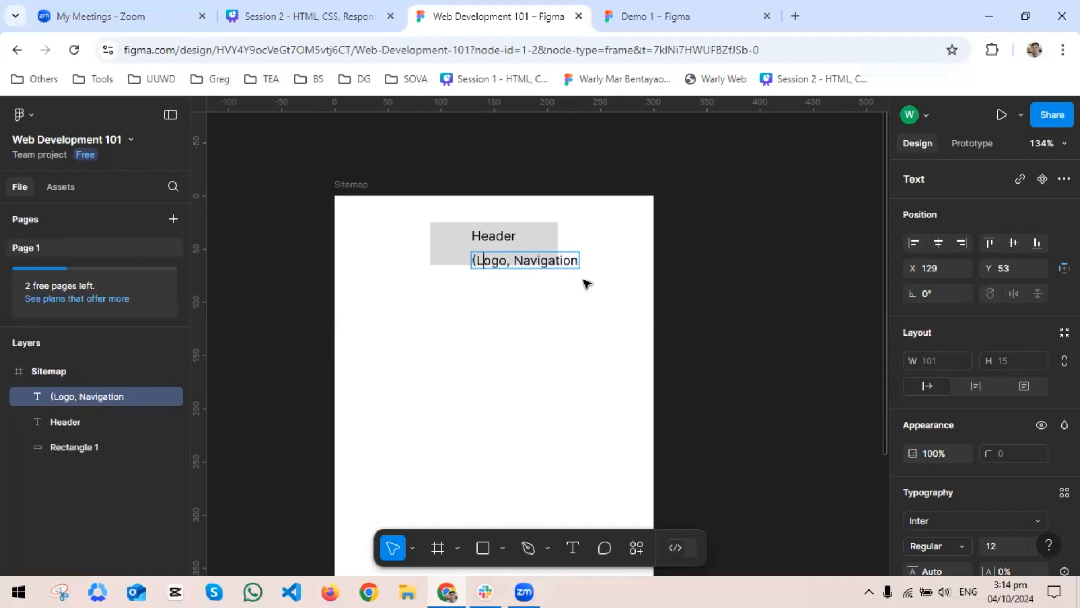
key("Right")
key("Right")
key("Right")
key("Right")
key("Right")
key("Right")
key("Right")
key("Right")
key("Right")
key("Right")
key("Right")
key("Right")
key("Right")
key("Right")
key("Right")
type(")")
key("Escape")
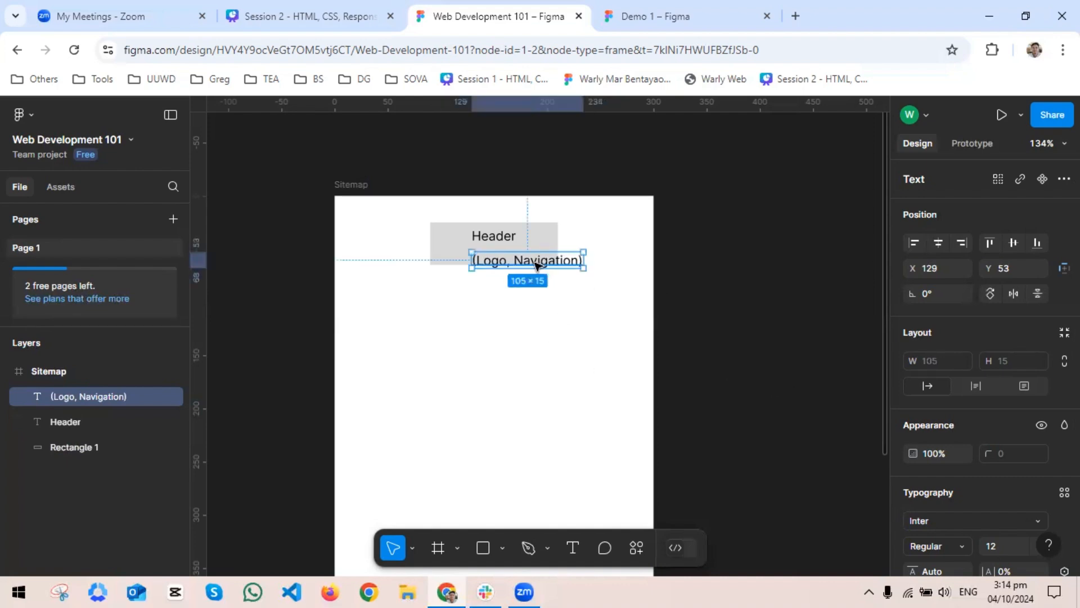
Set the font size of the "(Logo, Navigation)" text to 10
scroll(1040, 423, "down", 2)
left_click(1001, 468)
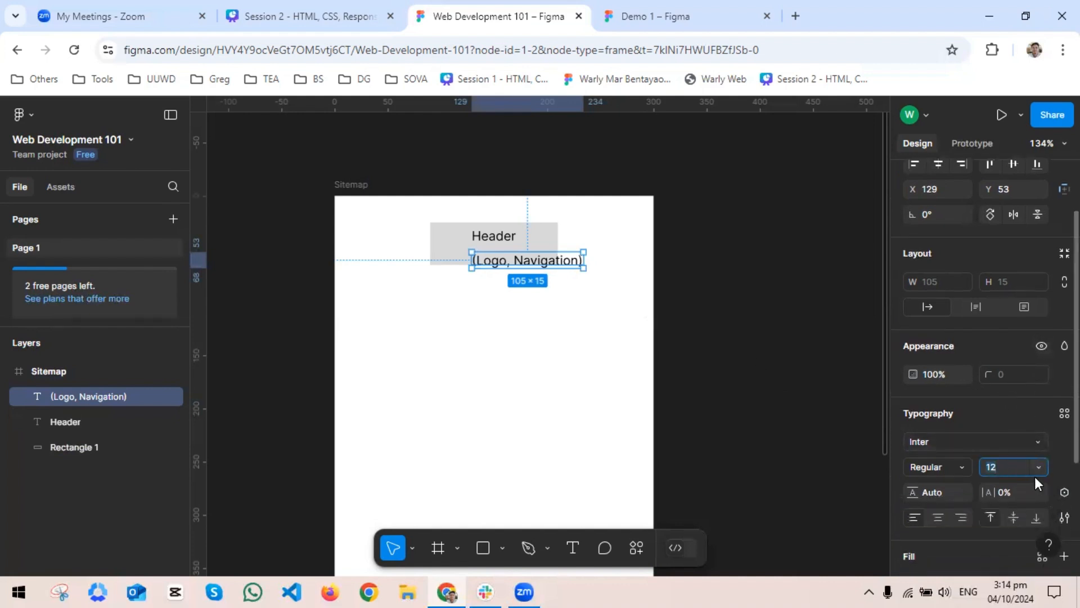
key("Down")
key("Down")
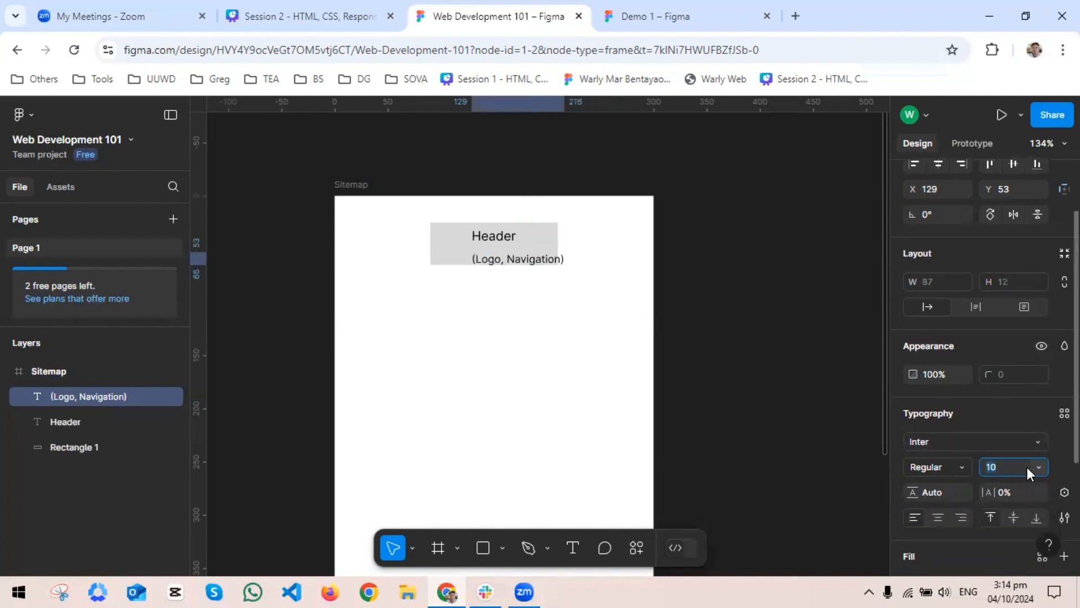
left_click(744, 345)
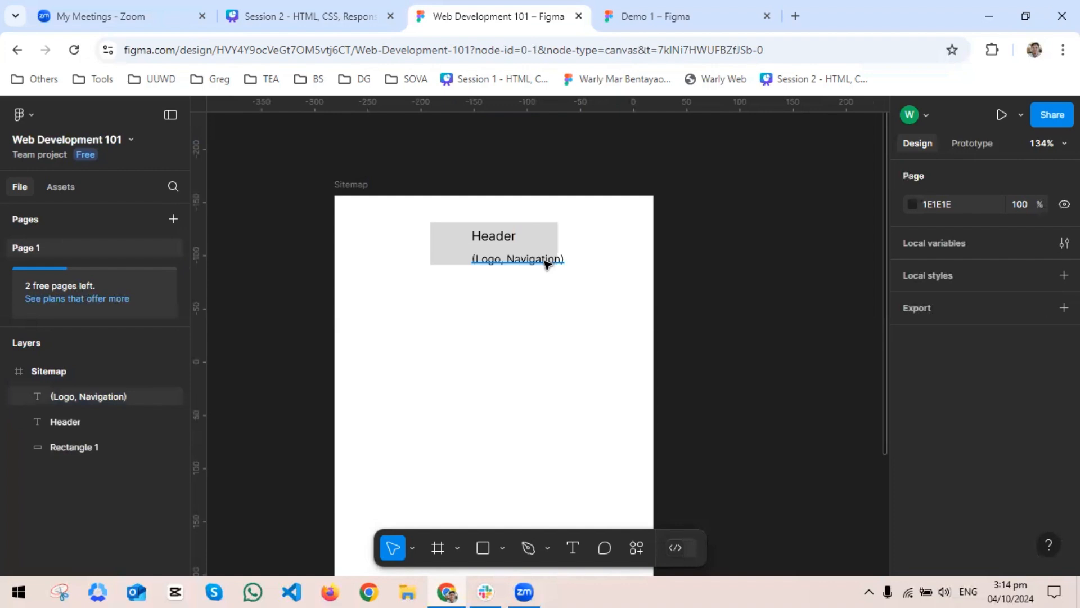
Move the "(Logo, Navigation)" text to X 107, Y 45, centred under Header inside the grey rectangle
left_click_drag(545, 260, 521, 256)
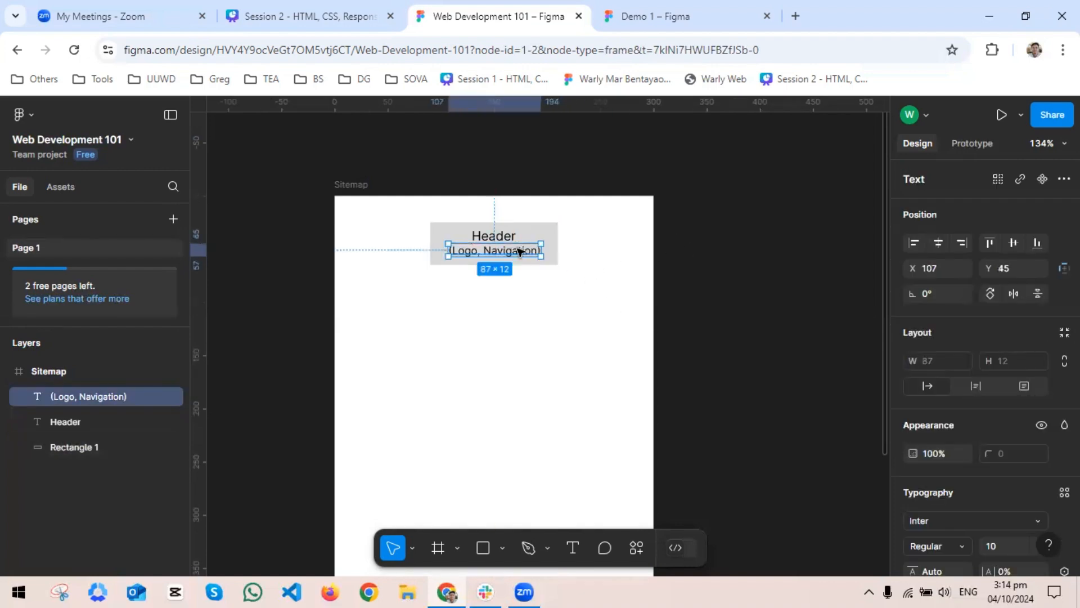
left_click(792, 231)
scroll(507, 247, "up", 1)
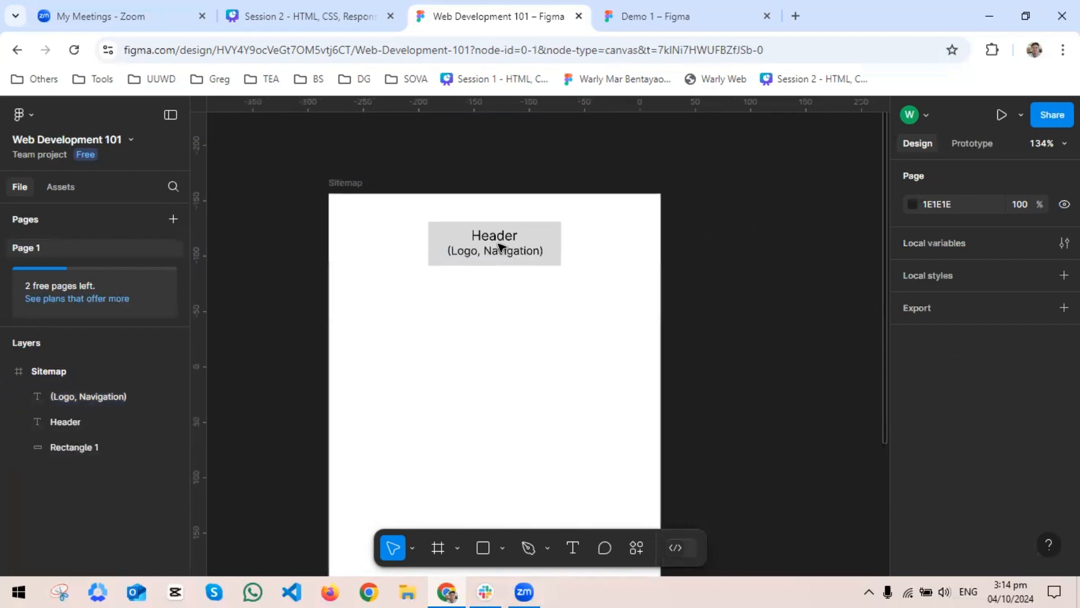
left_click(502, 236)
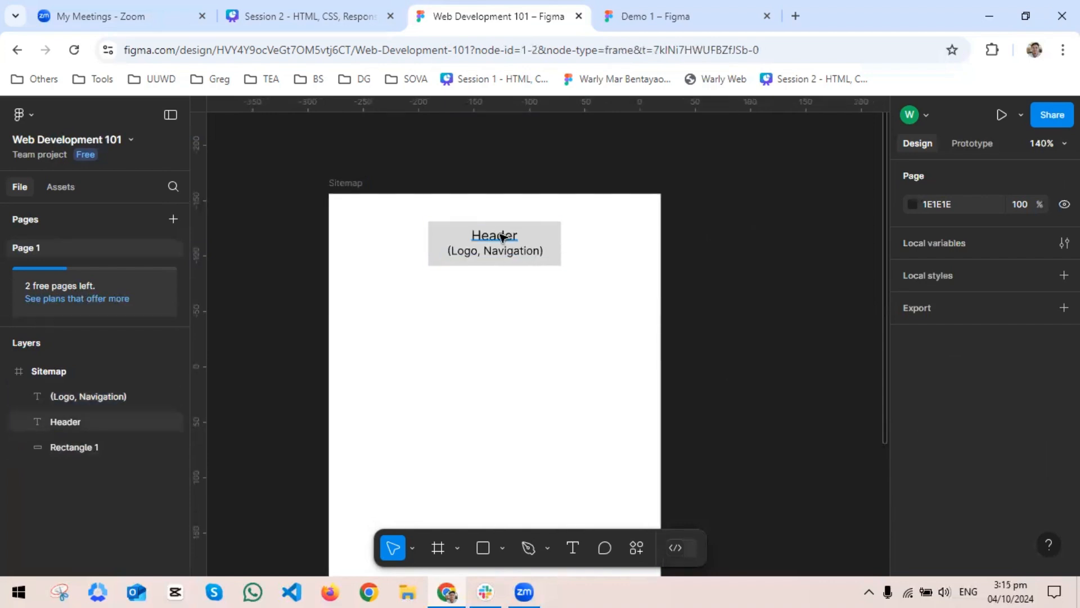
left_click(528, 256)
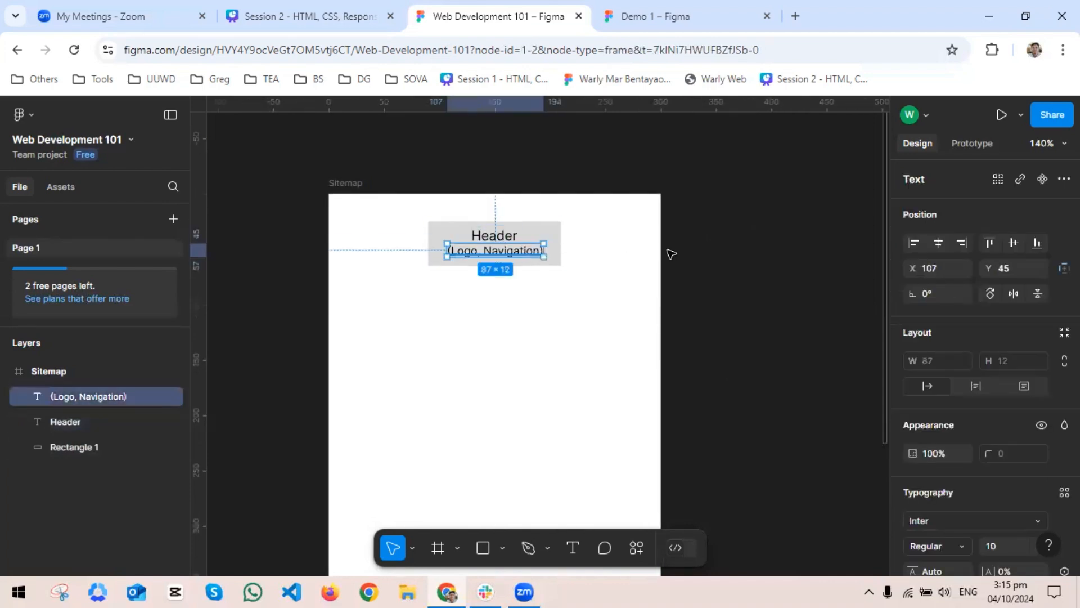
scroll(562, 283, "up", 3)
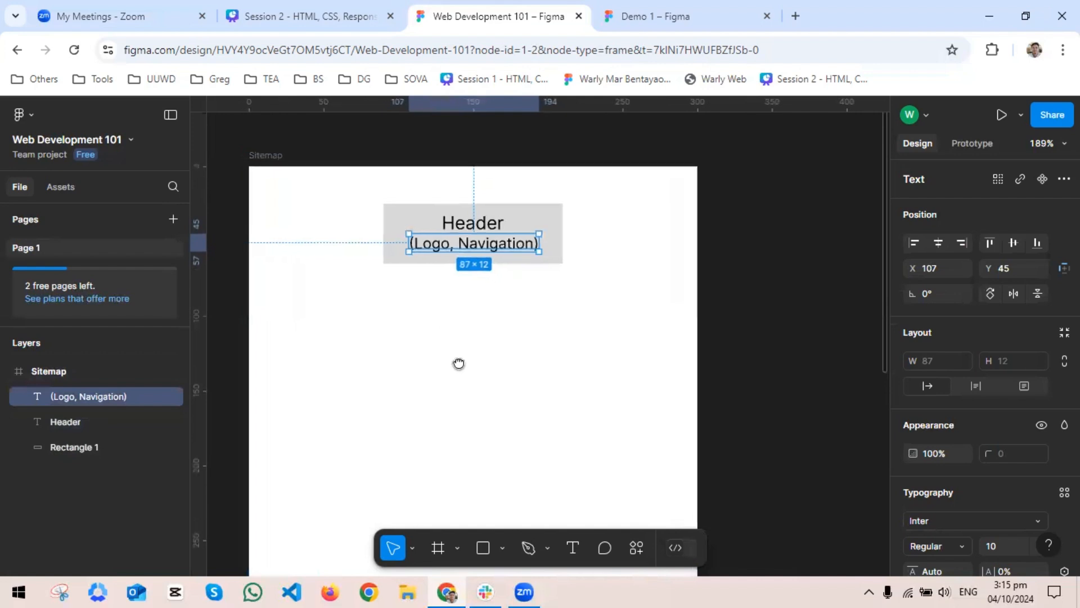
scroll(478, 349, "up", 2)
scroll(478, 349, "left", 2)
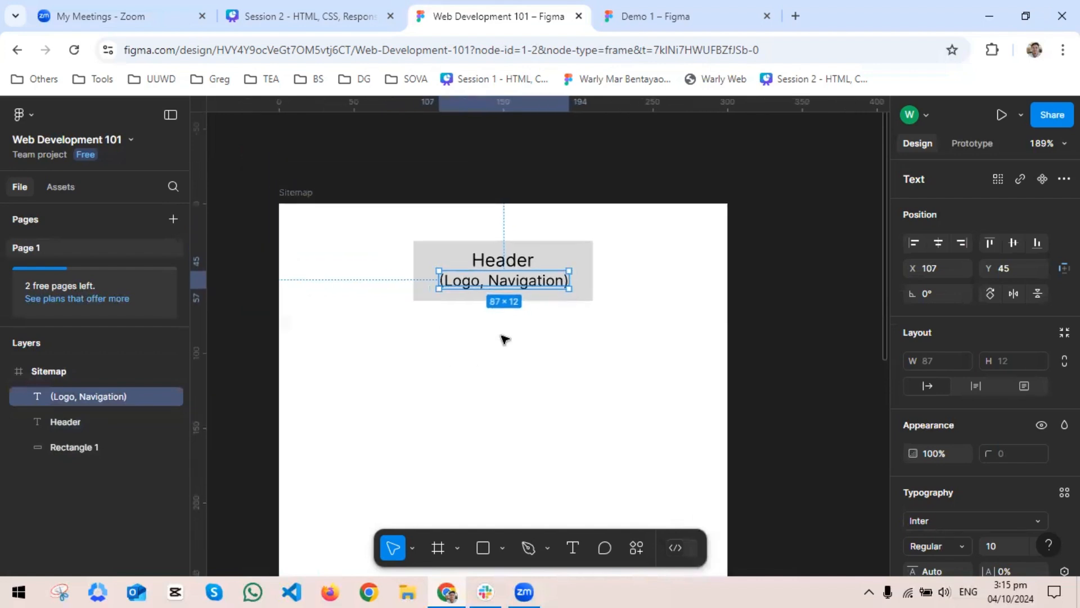
left_click(582, 254)
left_click(506, 281)
left_click(508, 262)
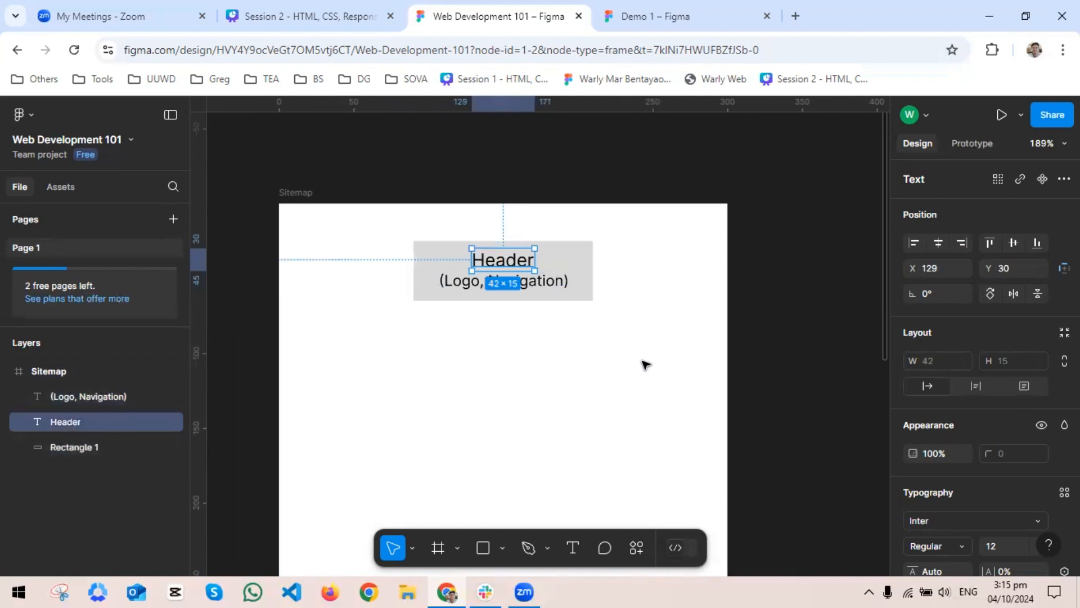
Stretch the Header text box downward to a size of 42 × 25
left_click(544, 285)
left_click(509, 264)
left_click_drag(506, 271, 511, 286)
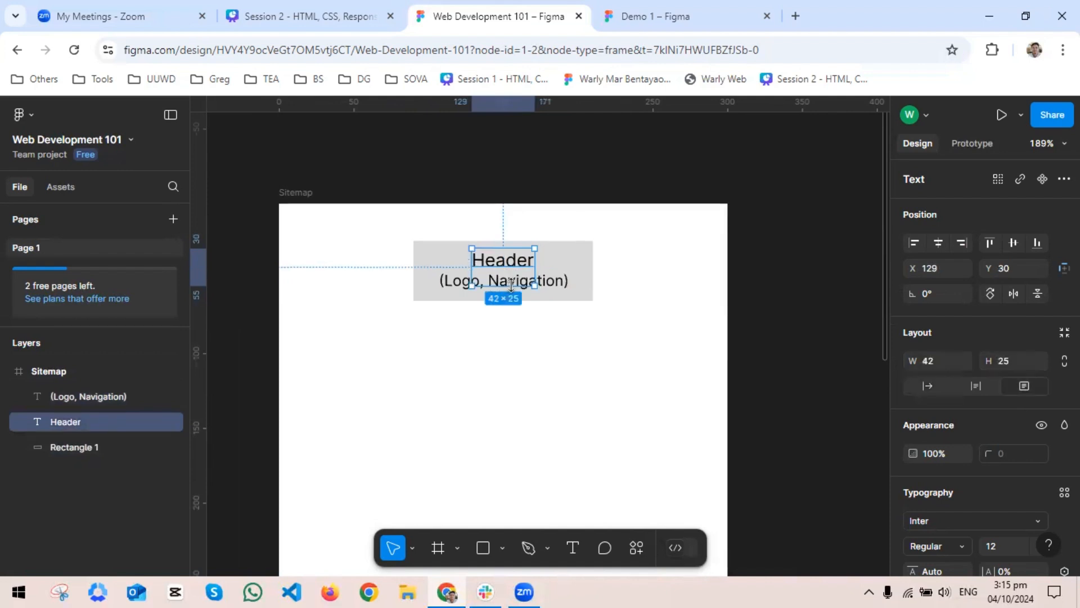
left_click(746, 299)
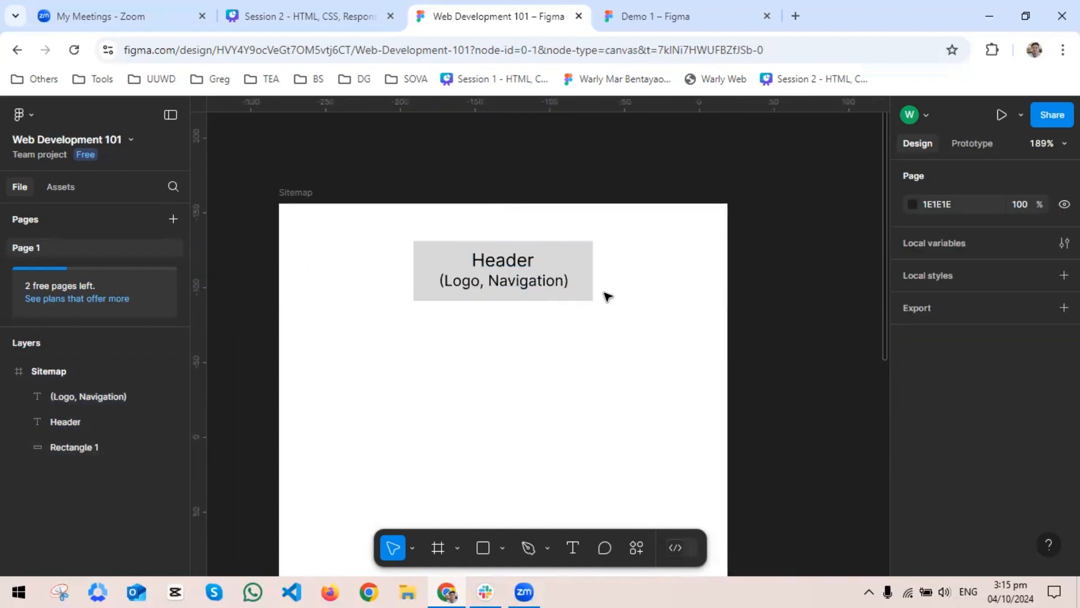
left_click(513, 280)
left_click(509, 283)
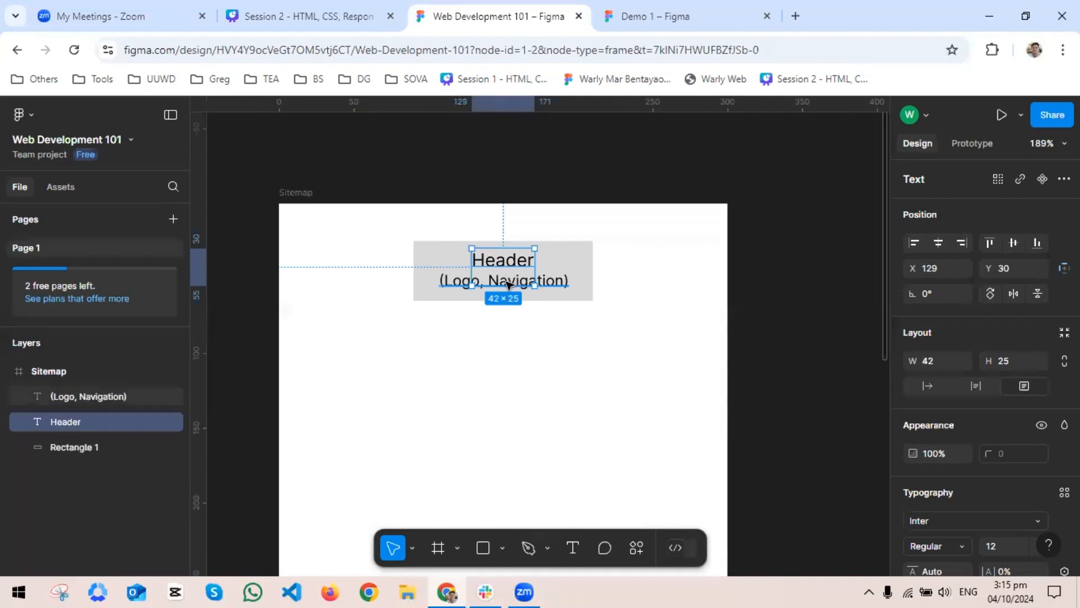
left_click(506, 279)
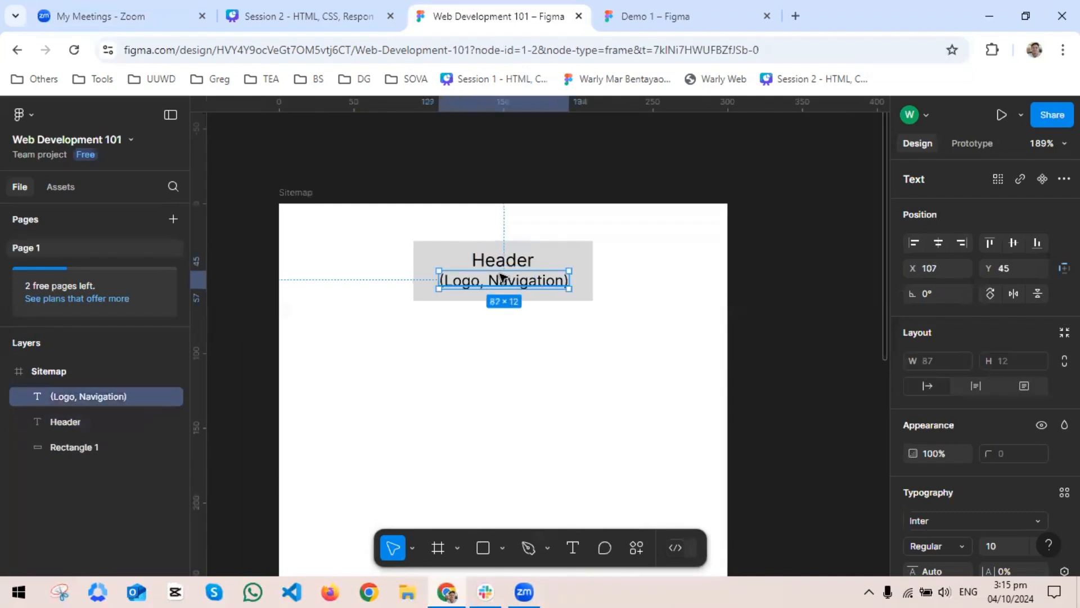
left_click(499, 262)
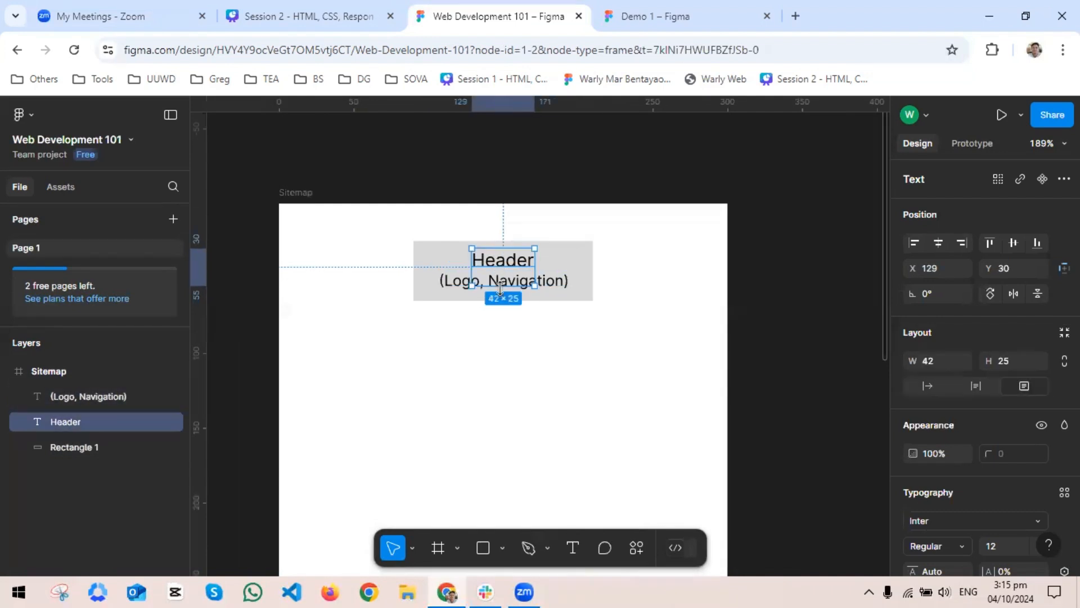
key("Escape")
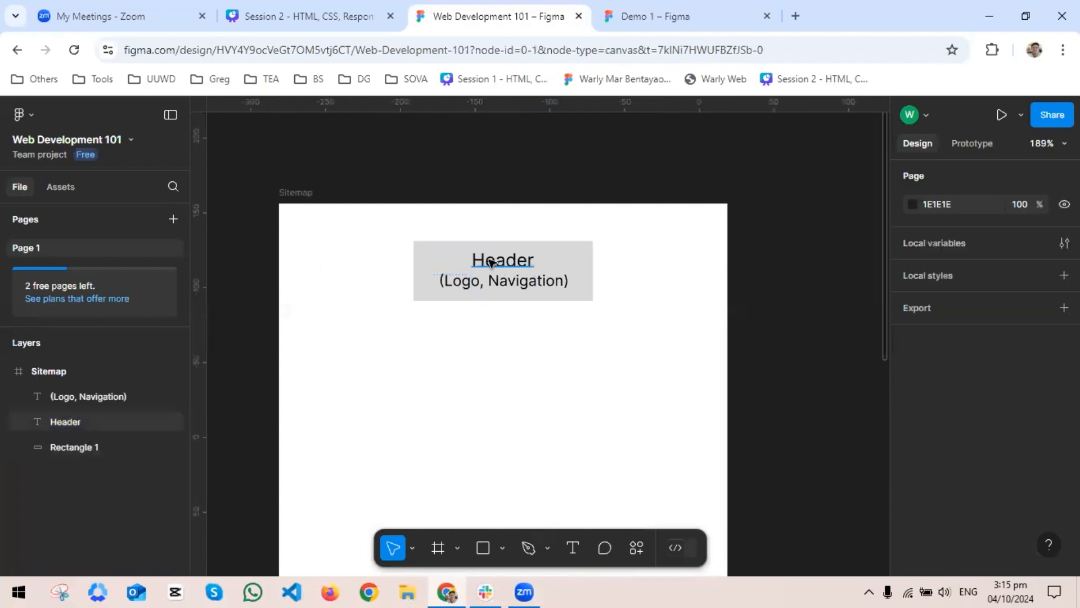
left_click(491, 262)
left_click(497, 286)
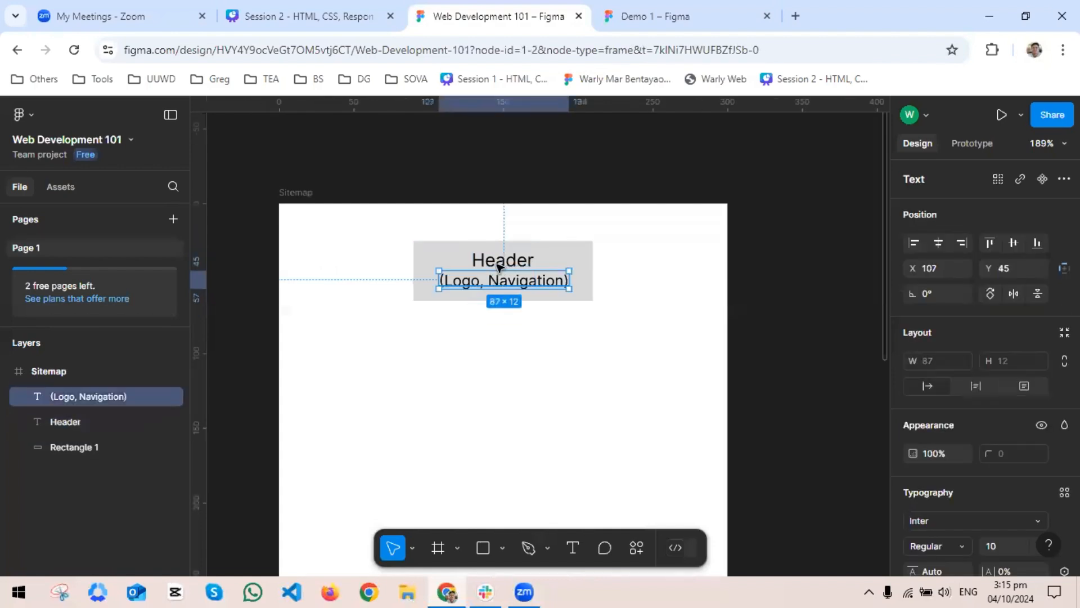
Try to stretch the Header text box to a height of 35, and undo that resize
left_click(501, 265)
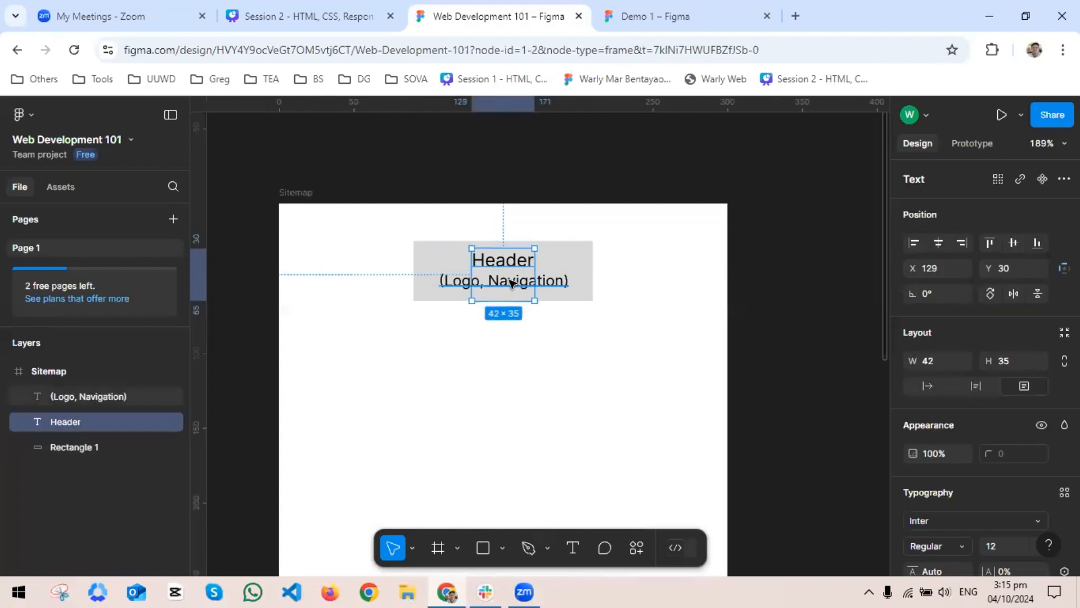
left_click(549, 282)
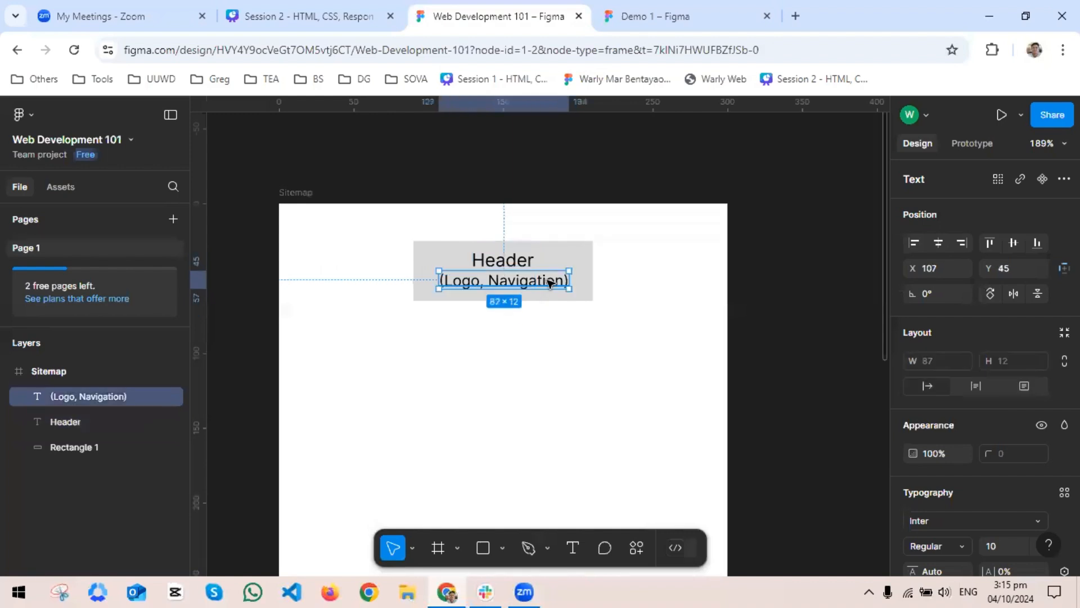
left_click(510, 267)
left_click(520, 286)
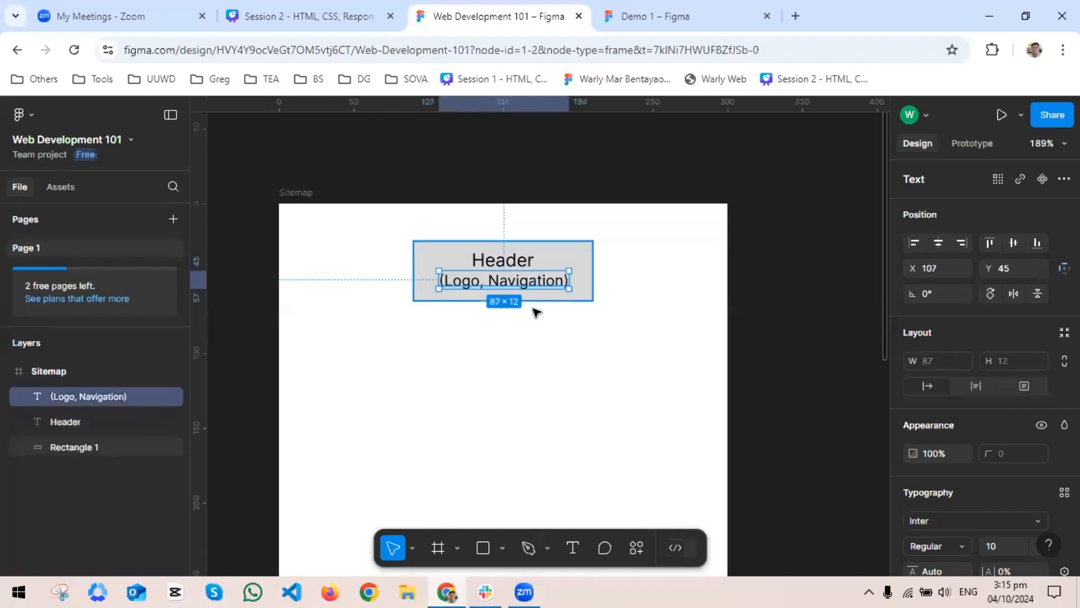
left_click(512, 261)
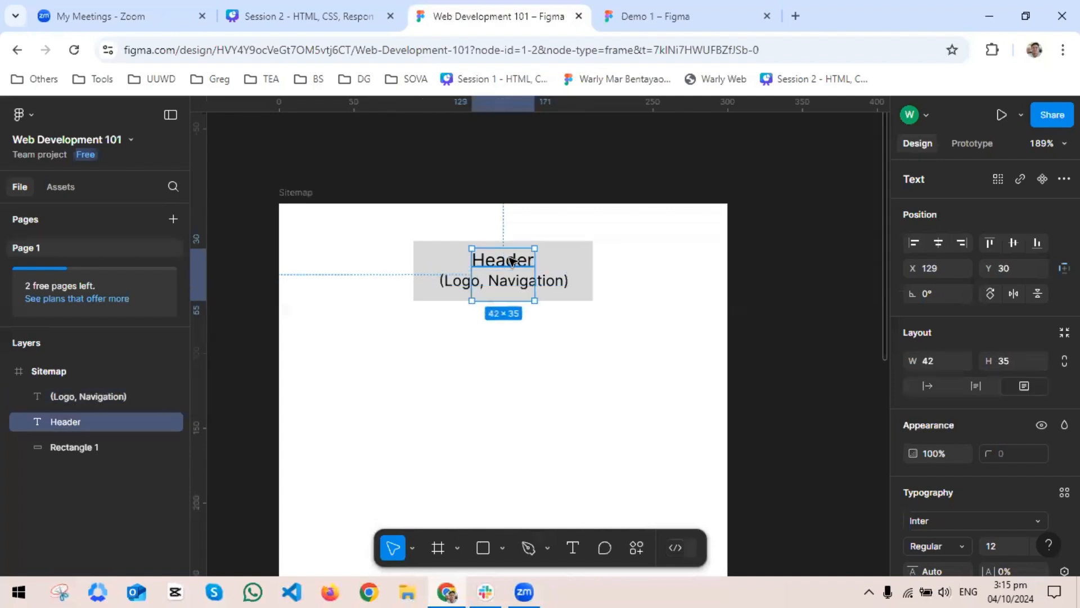
left_click(512, 262)
left_click(514, 263)
left_click(516, 264)
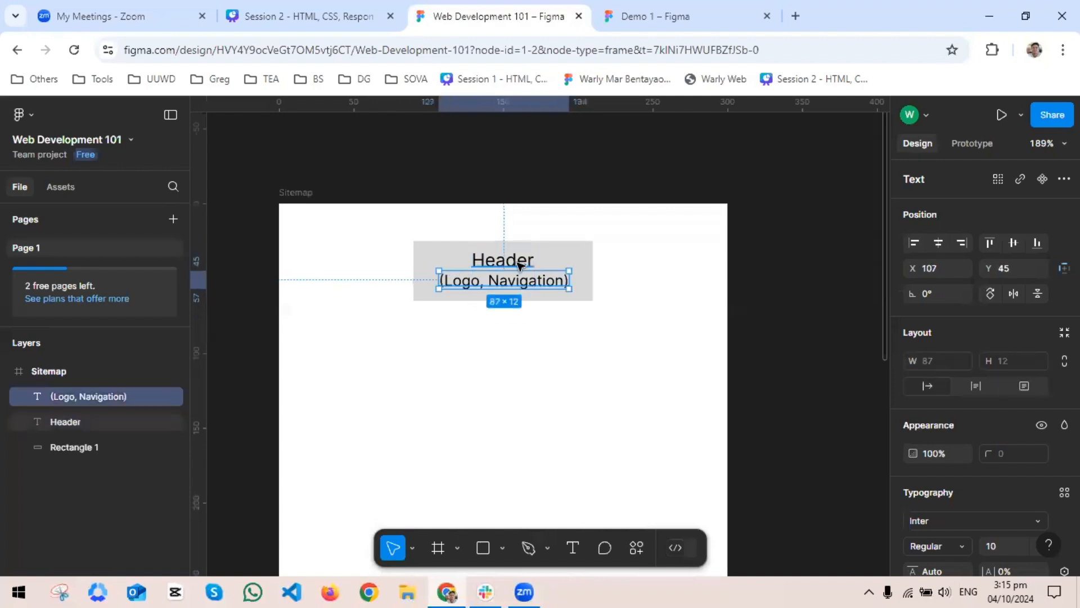
left_click(518, 265)
key("ctrl+z")
key("ctrl+z")
key("ctrl+z")
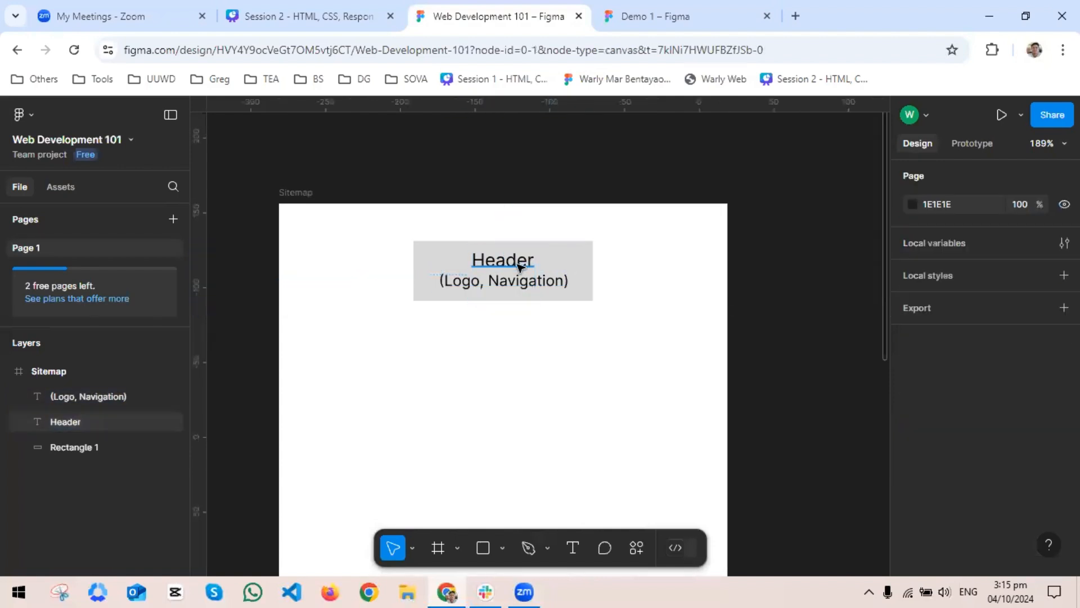
left_click(513, 266)
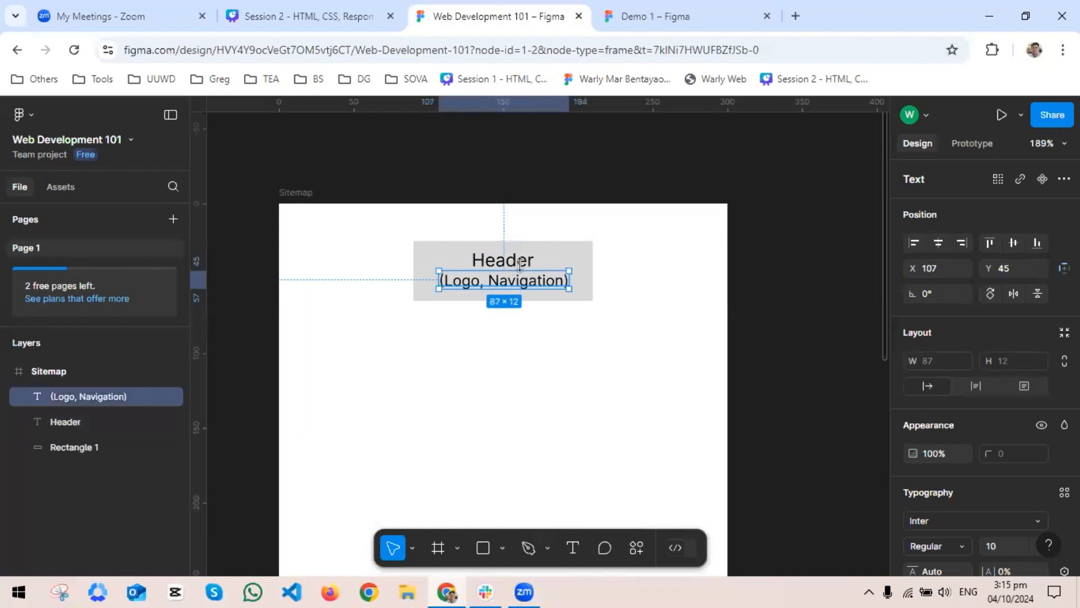
left_click(514, 274)
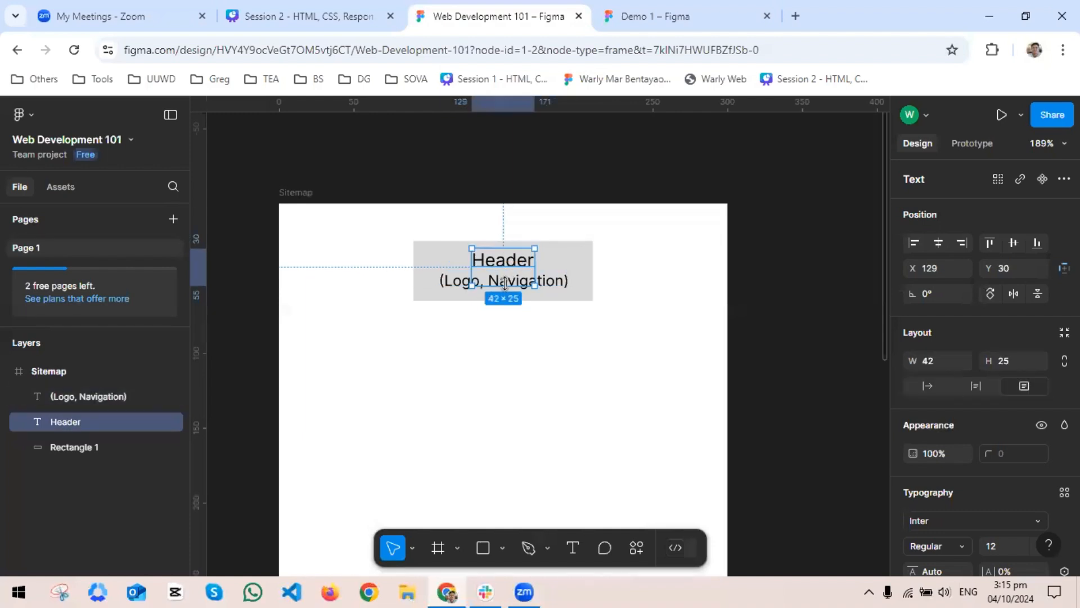
Shrink the Header text box to a height of 15 so it no longer overlaps the text below
mouse_move(504, 285)
left_mouse_down()
mouse_move(506, 295)
mouse_move(506, 269)
left_mouse_up()
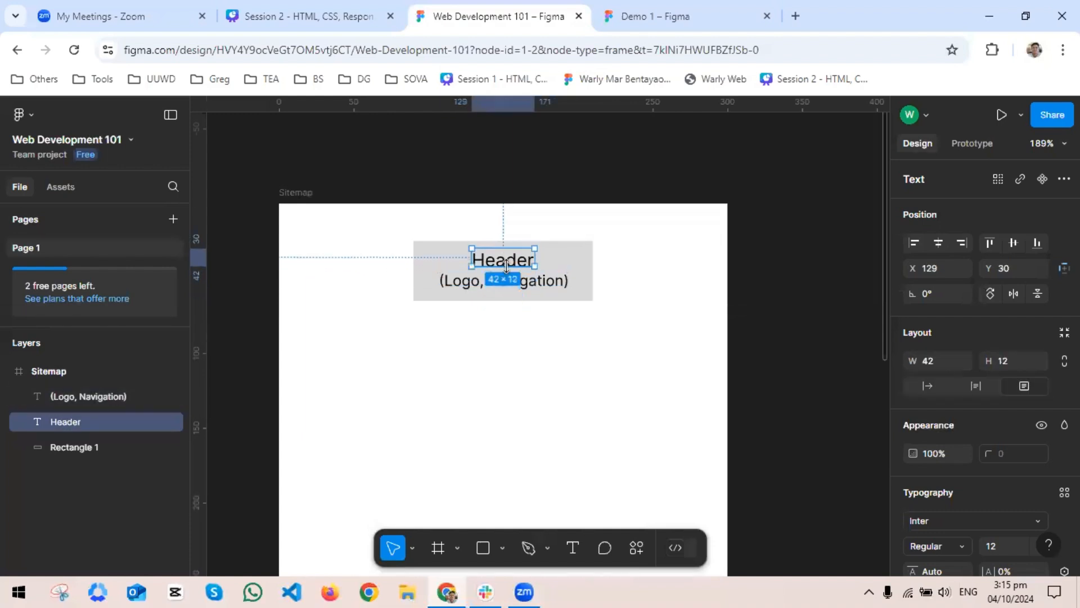
left_click(772, 289)
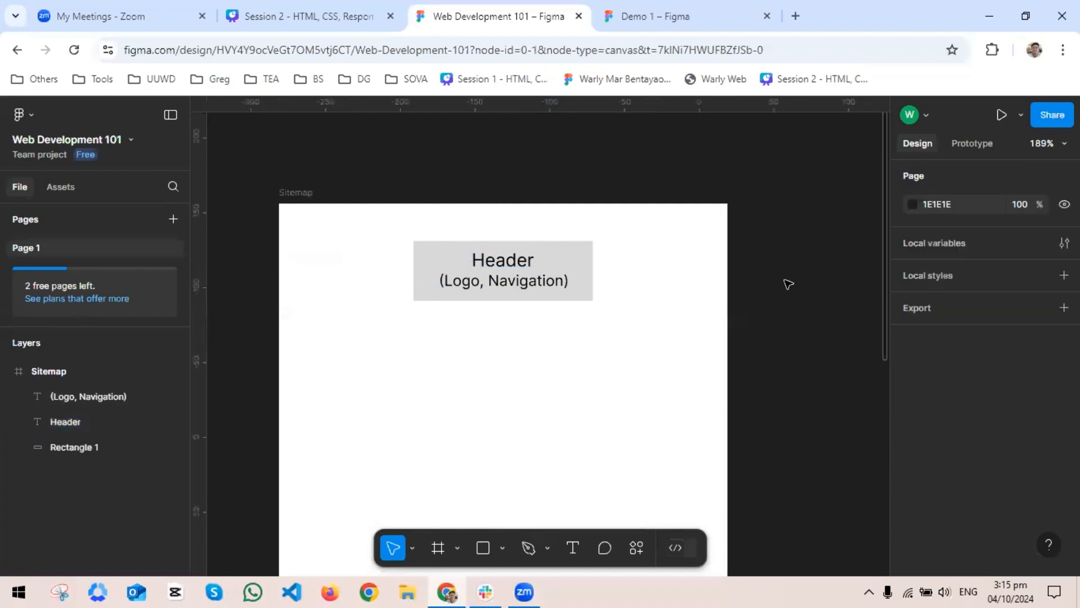
Reorder the layers so the Header text sits above the (Logo, Navigation) text
scroll(542, 379, "down", 2)
scroll(541, 379, "down", 3)
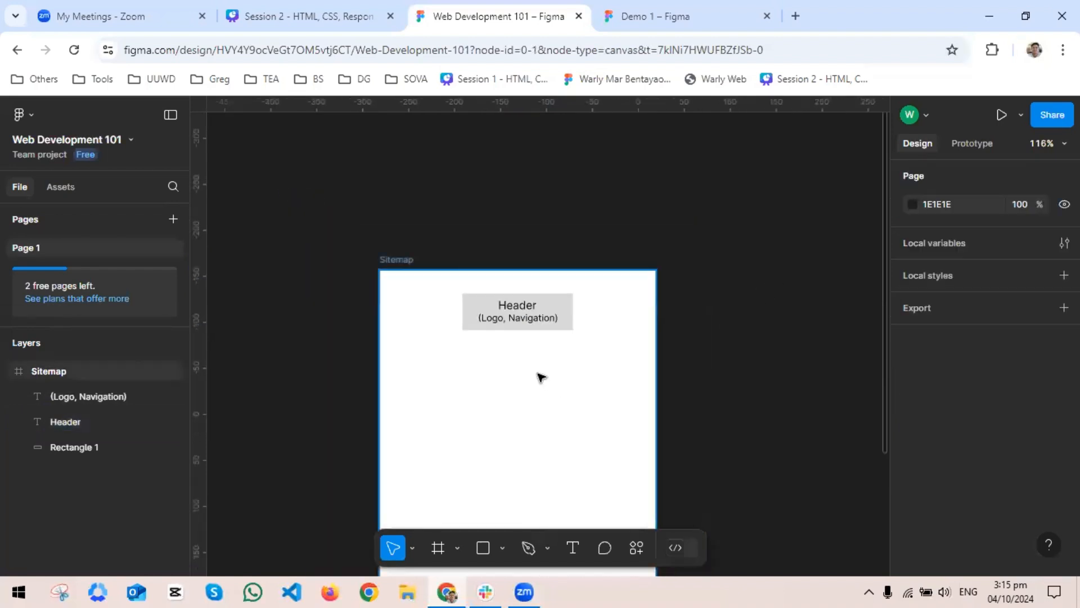
left_click_drag(502, 403, 511, 369)
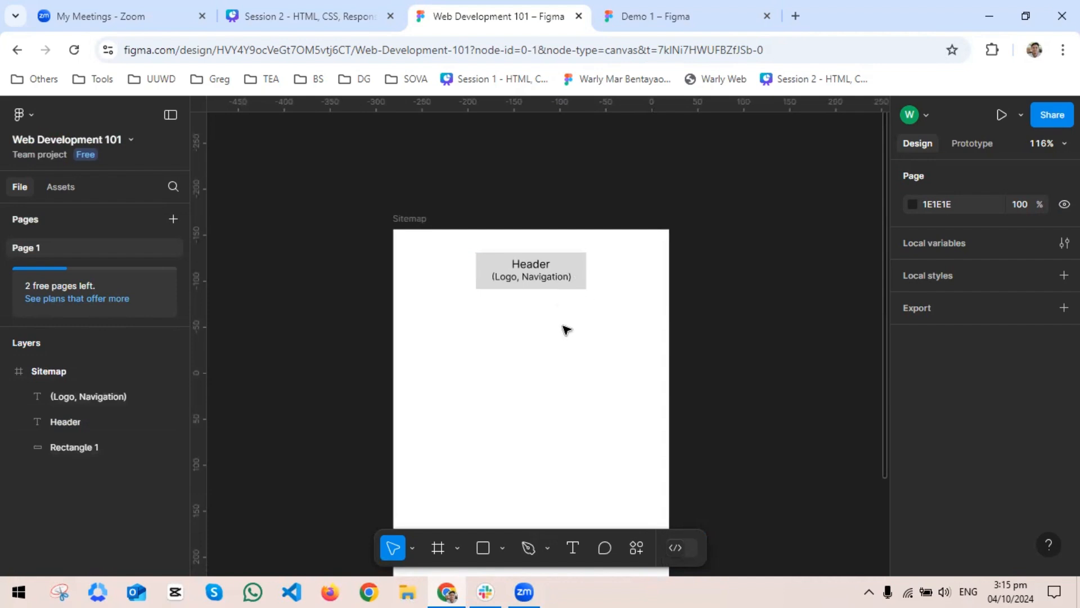
scroll(555, 293, "up", 1)
scroll(555, 293, "up", 3)
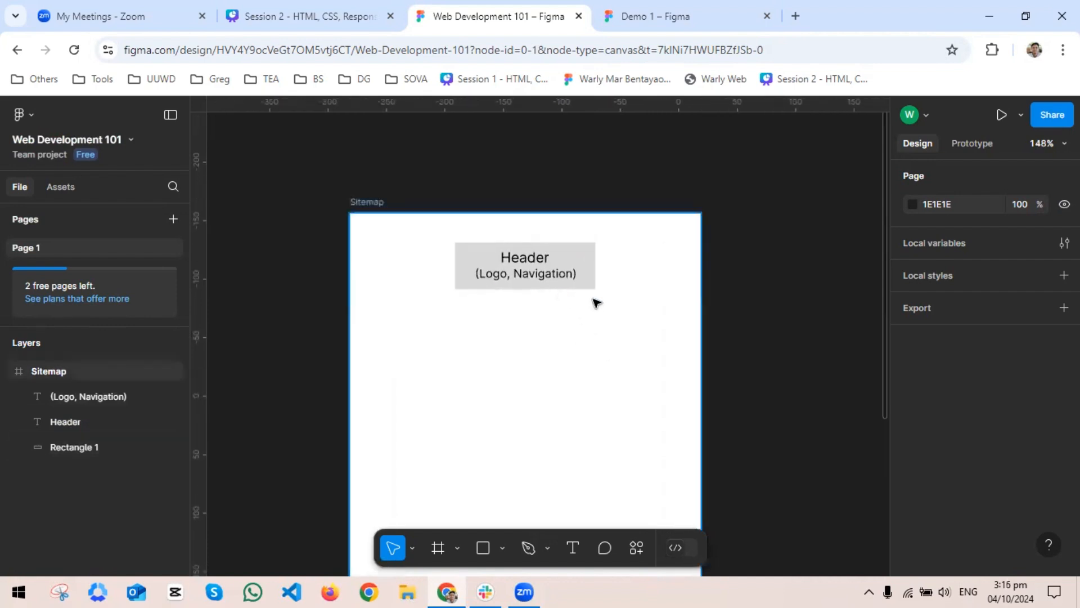
scroll(595, 303, "up", 1)
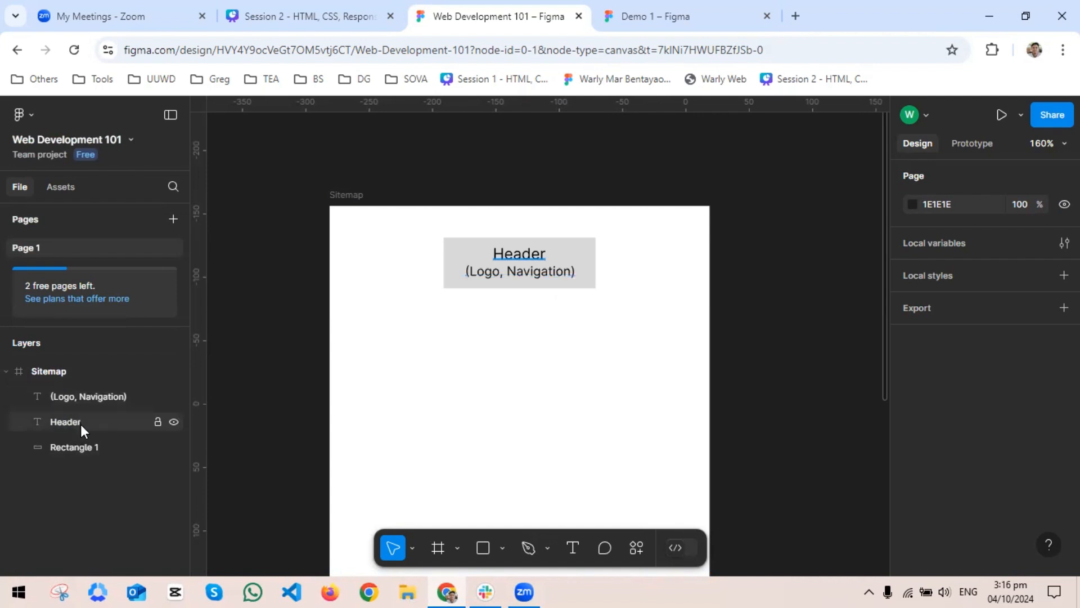
left_click_drag(80, 424, 80, 391)
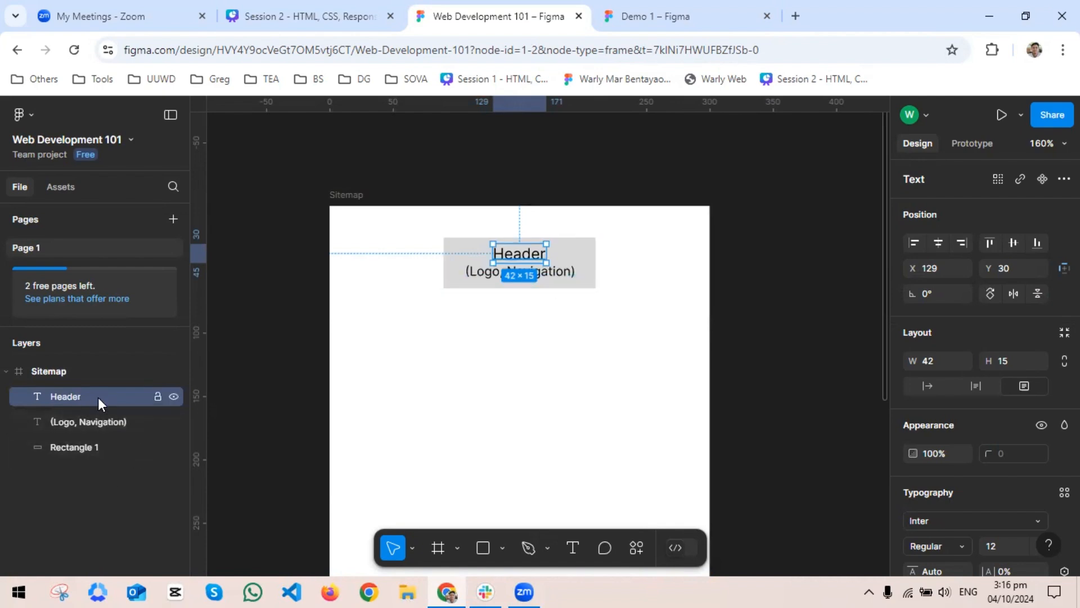
key("Escape")
Group the Header text, the (Logo, Navigation) text and Rectangle 1, and name the group Header
left_click(83, 400)
left_click(71, 446, "shift")
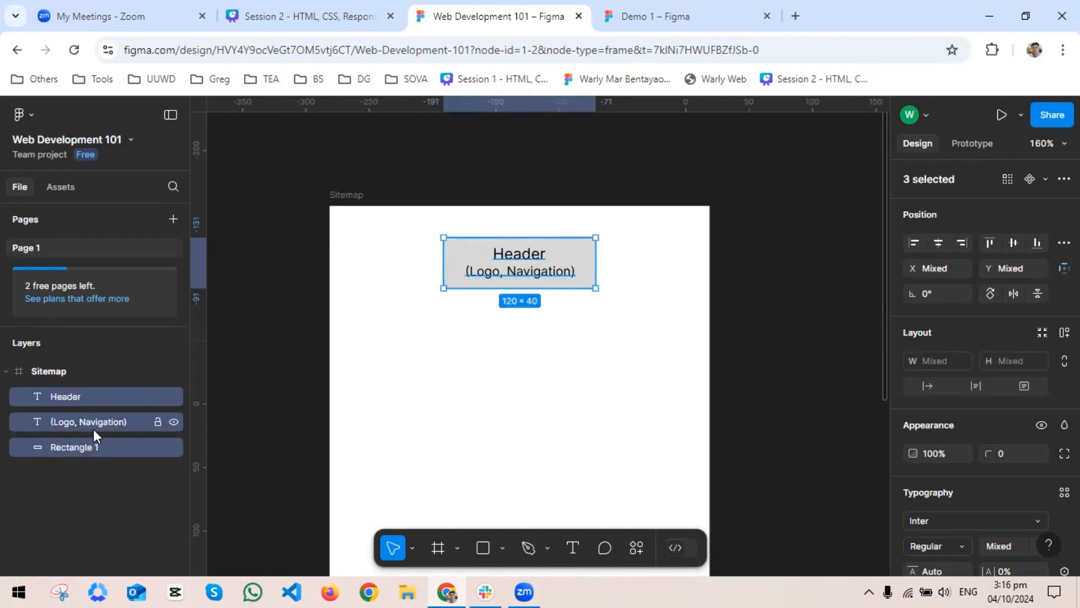
right_click(86, 396)
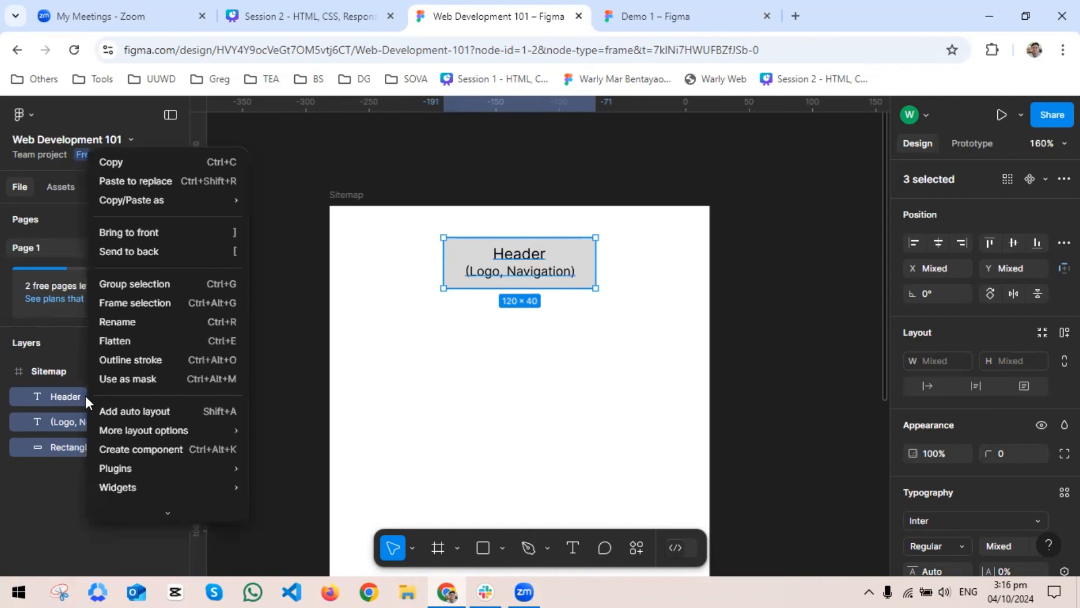
left_click(134, 288)
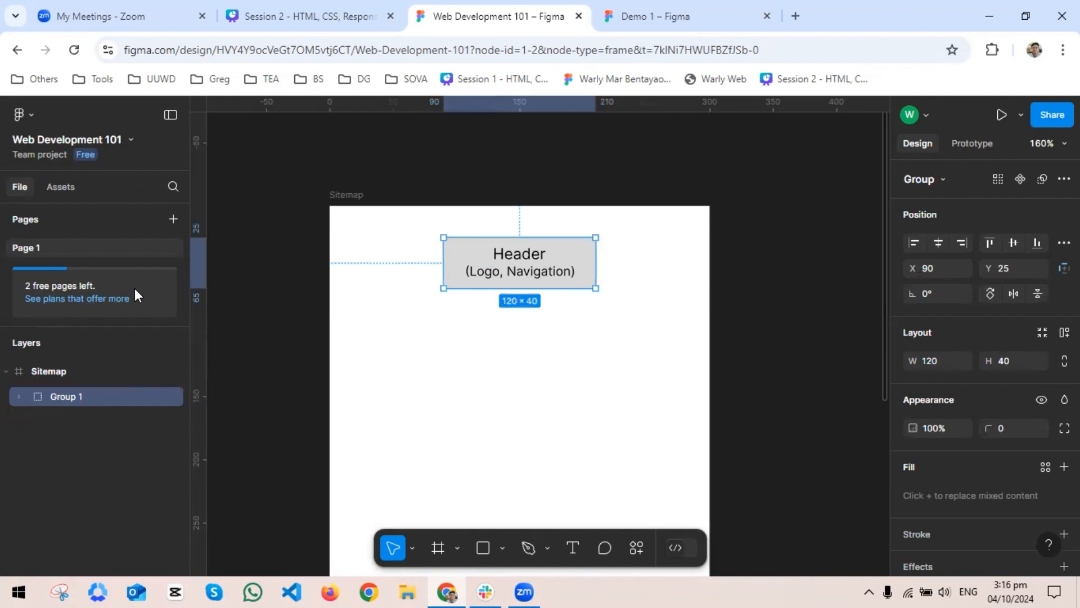
double_click(59, 397)
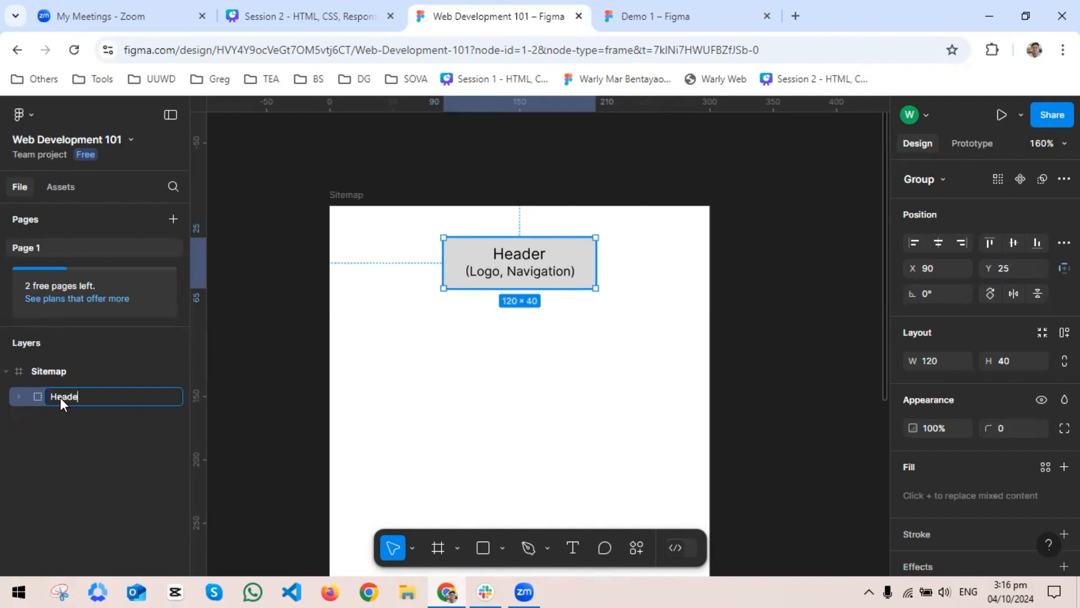
left_click(85, 423)
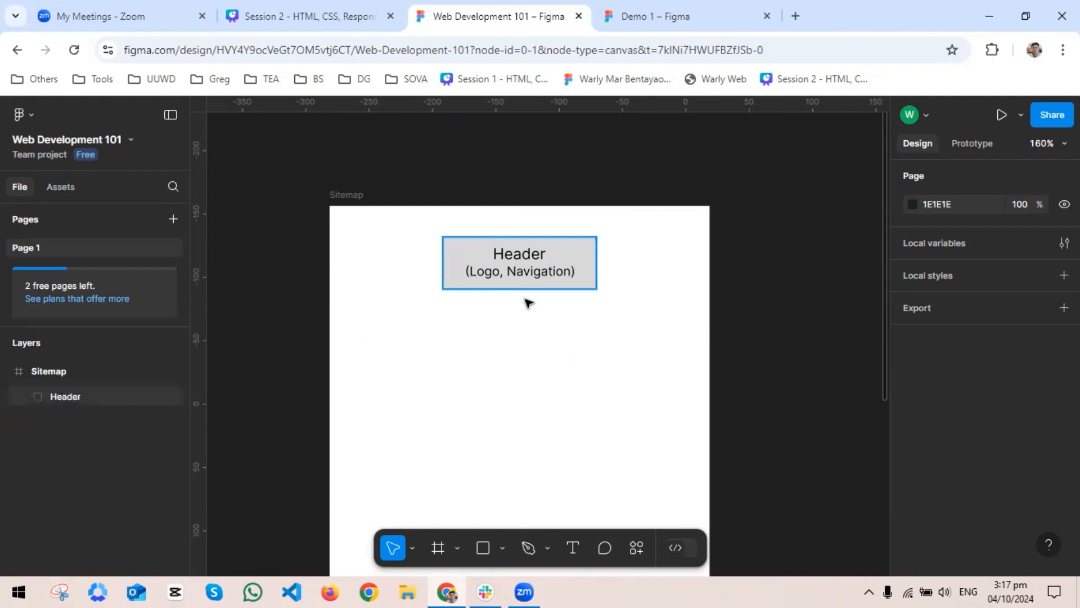
Copy the Header group and paste a duplicate into the Sitemap frame
key("space")
left_click_drag(561, 413, 549, 381)
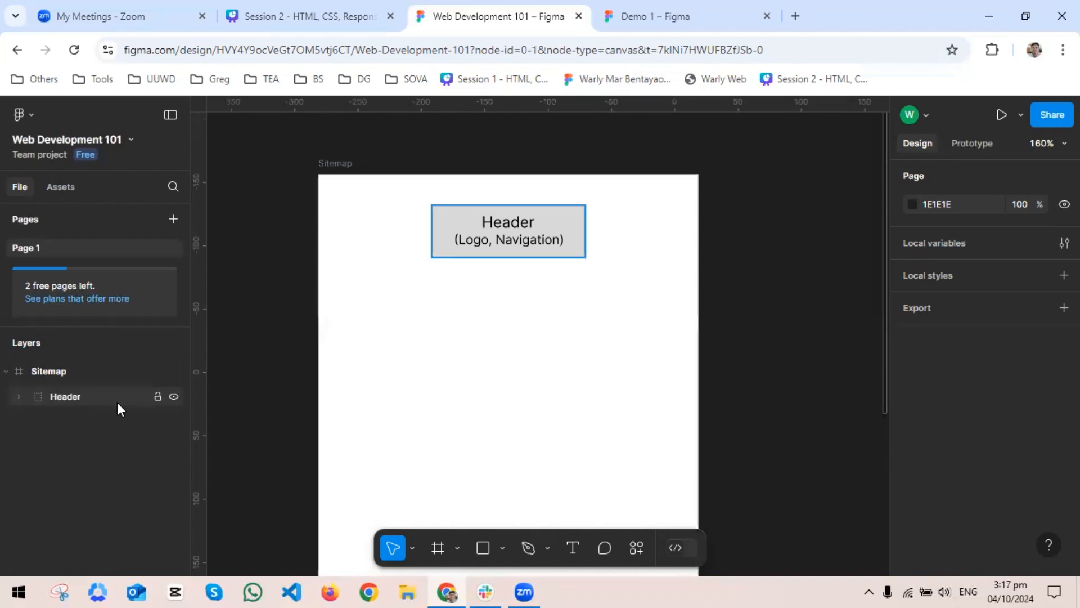
left_click(98, 400)
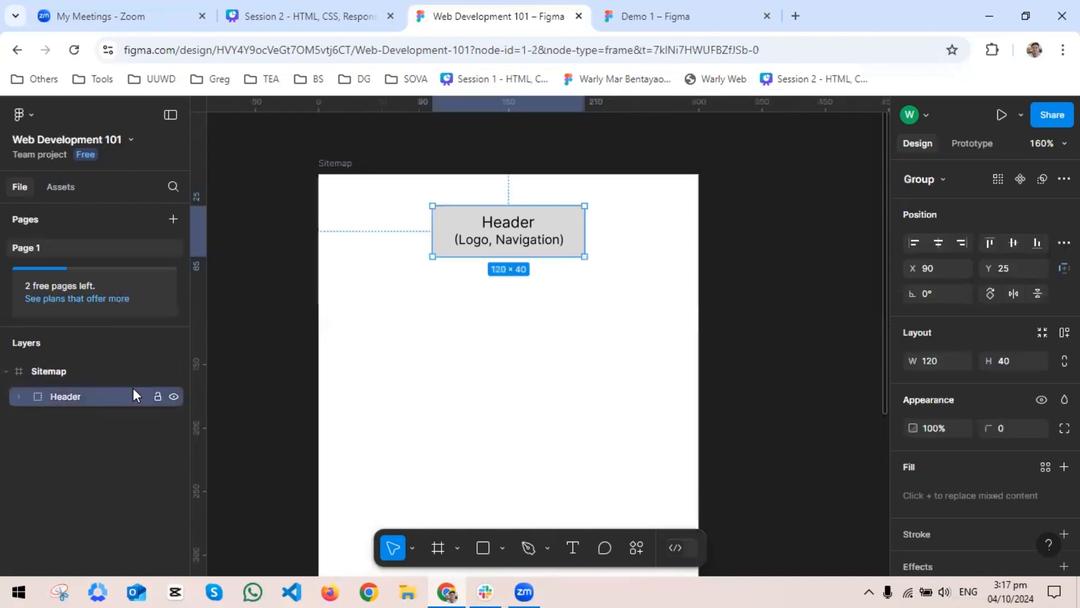
right_click(103, 397)
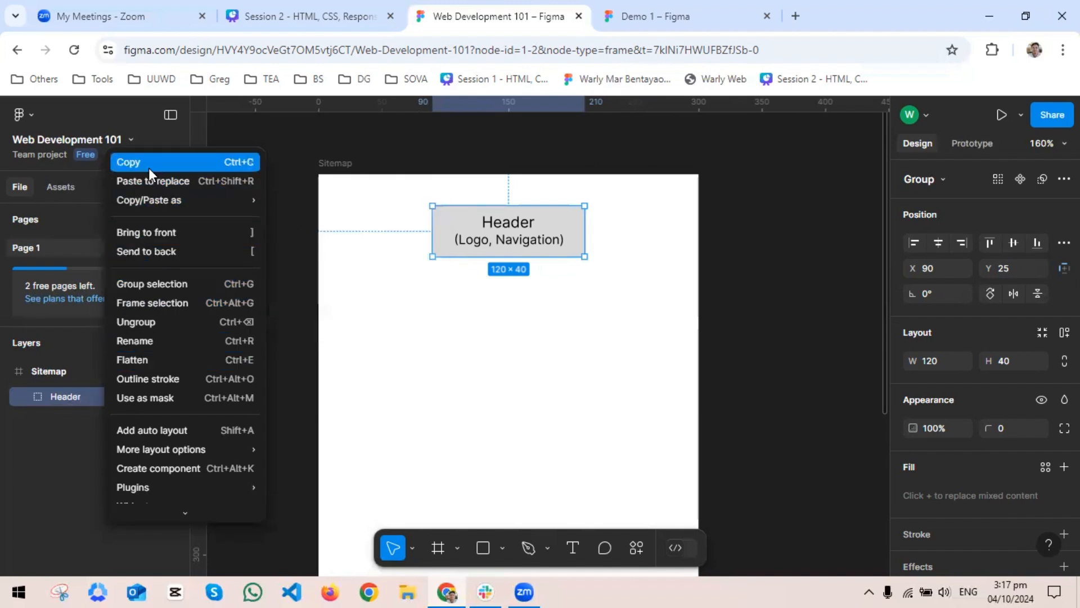
left_click(69, 475)
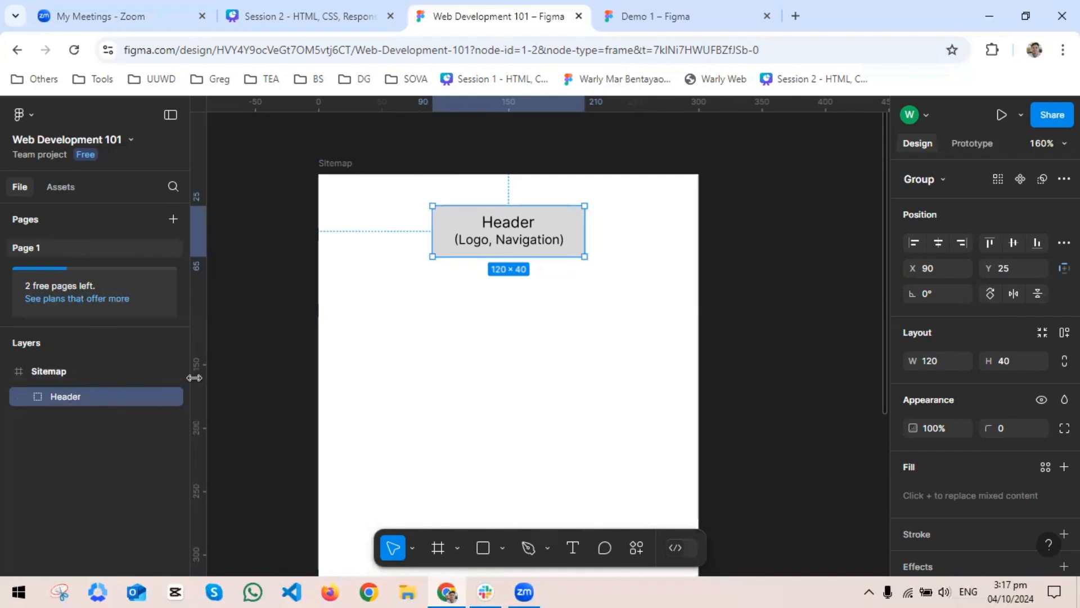
key("ctrl+v")
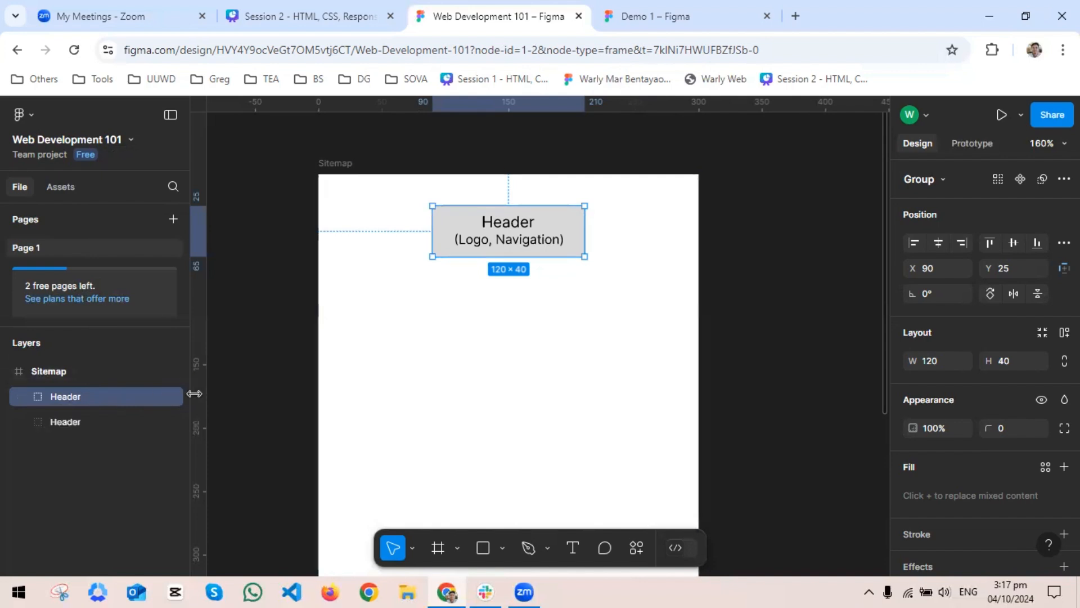
Delete the lower Header group and bring a second Header group back into the Sitemap frame
left_click(88, 416)
right_click(87, 416)
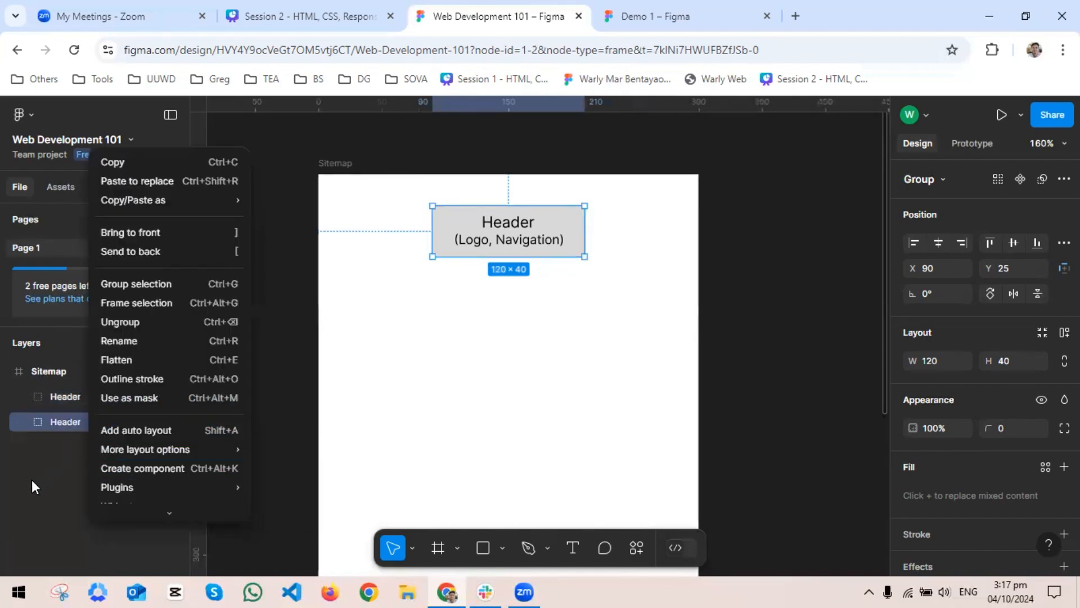
left_click(87, 423)
key("Delete")
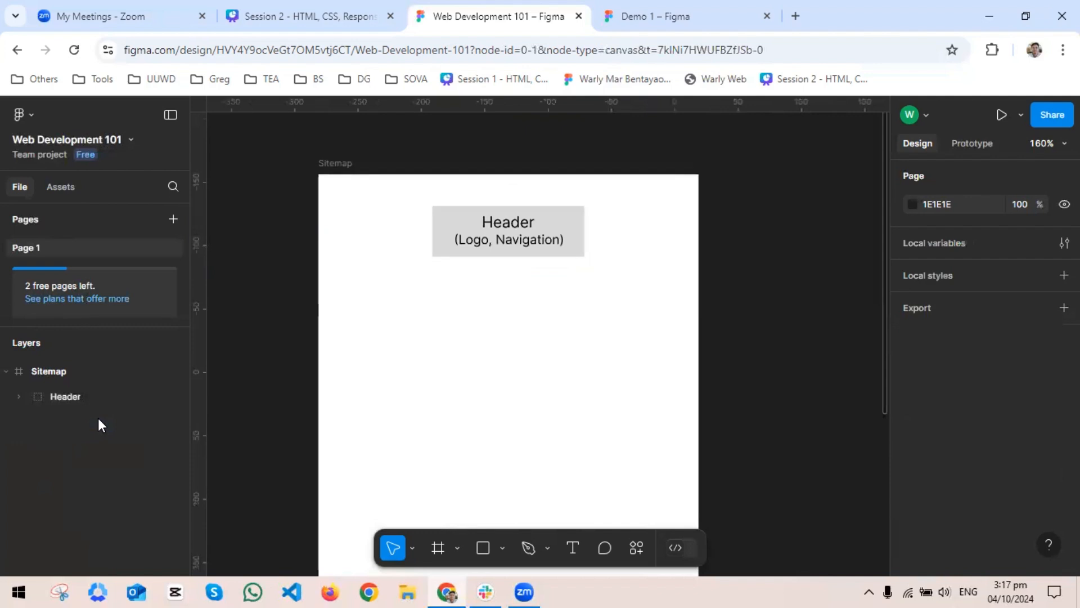
left_click(98, 399)
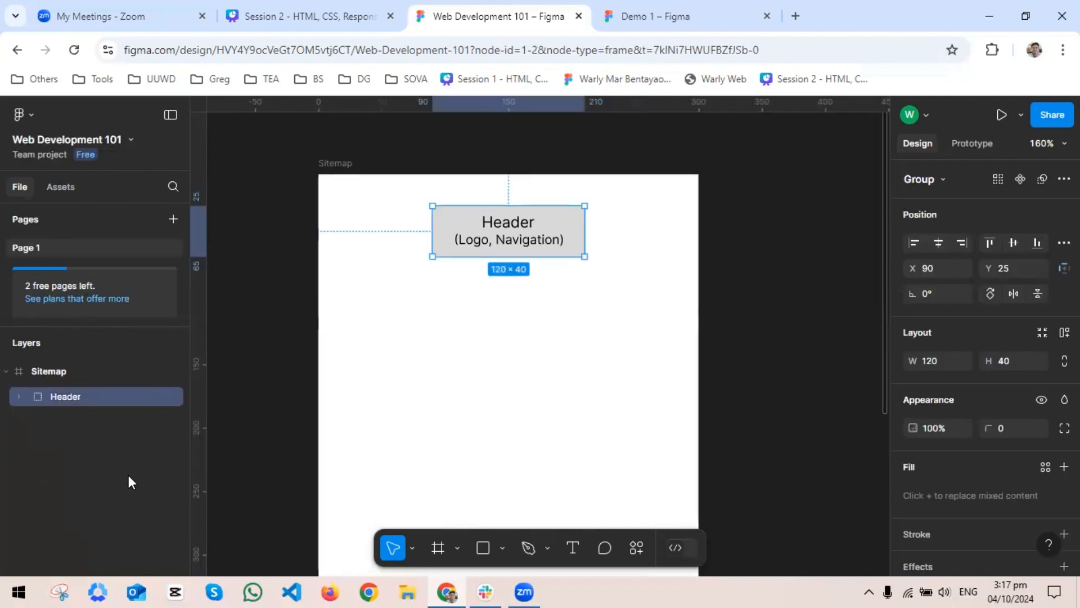
key("ctrl+z")
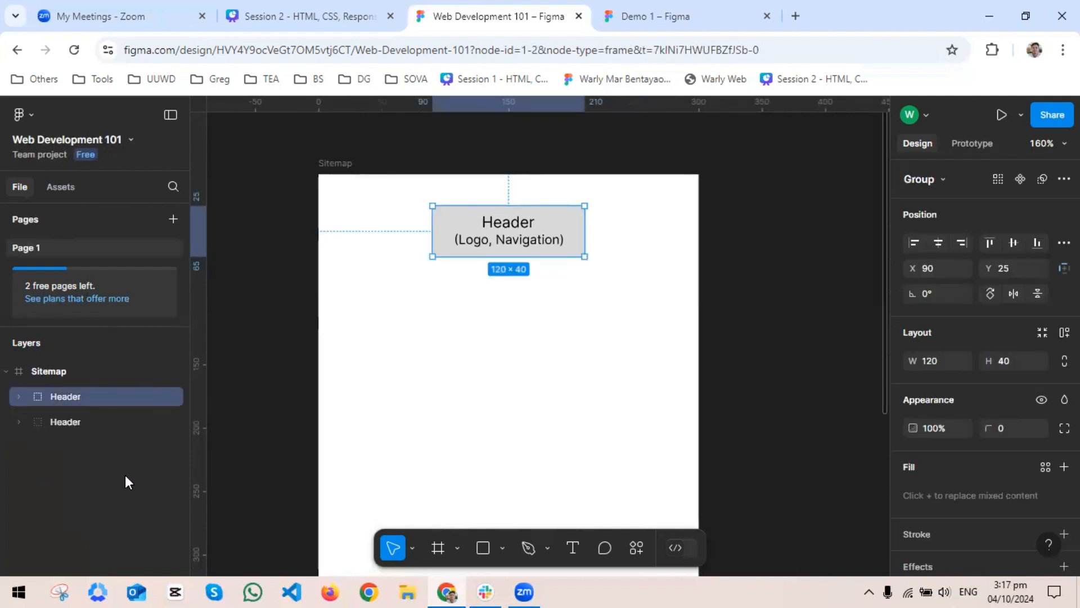
Rename the lower Header group as Banner
left_click(68, 422)
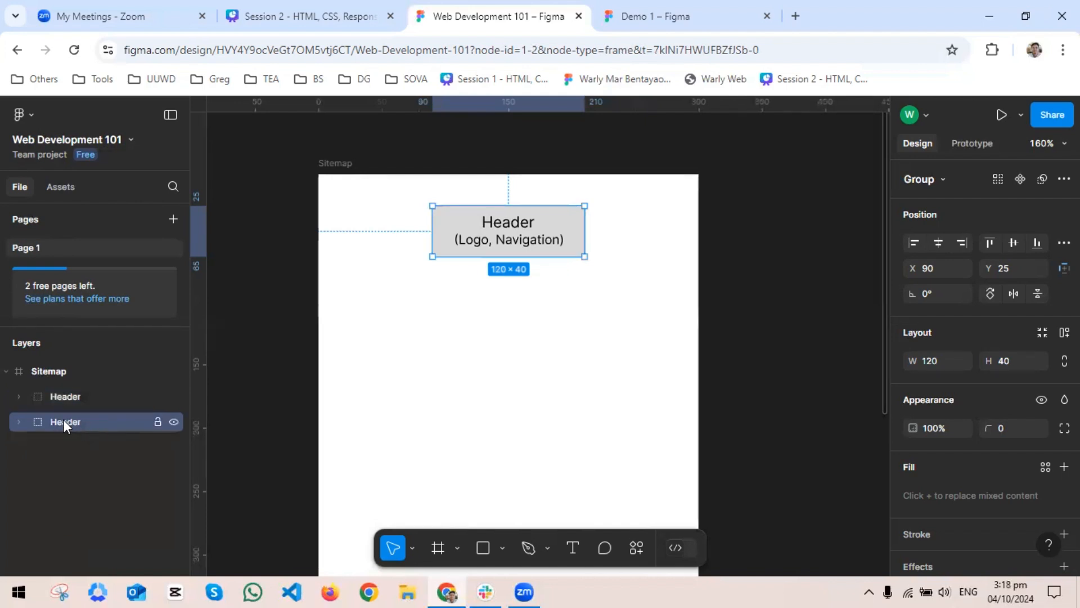
double_click(63, 420)
type("B")
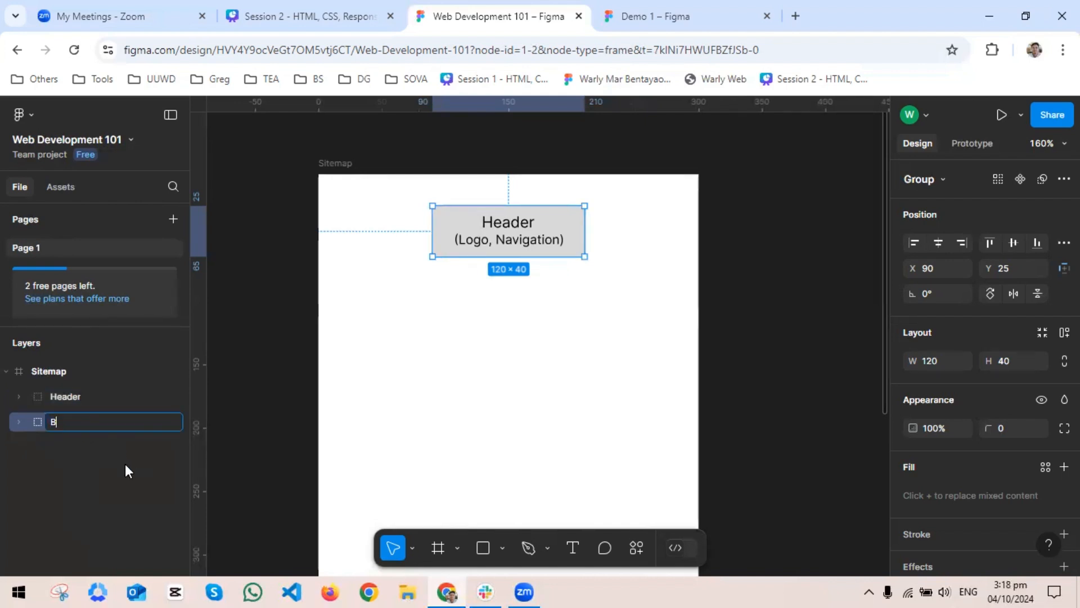
type("anner")
key("Return")
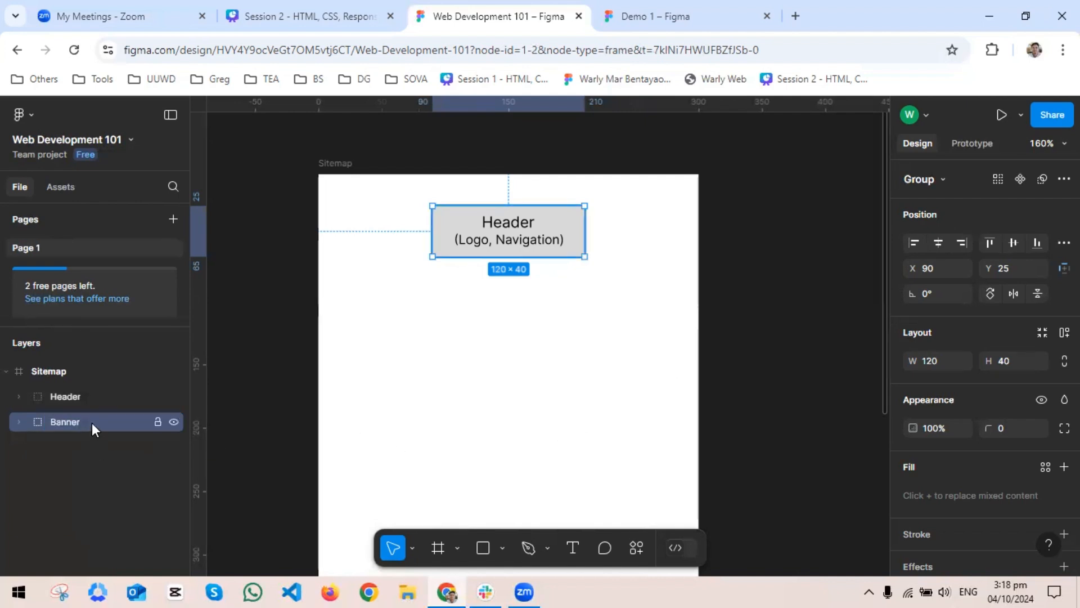
left_click(93, 460)
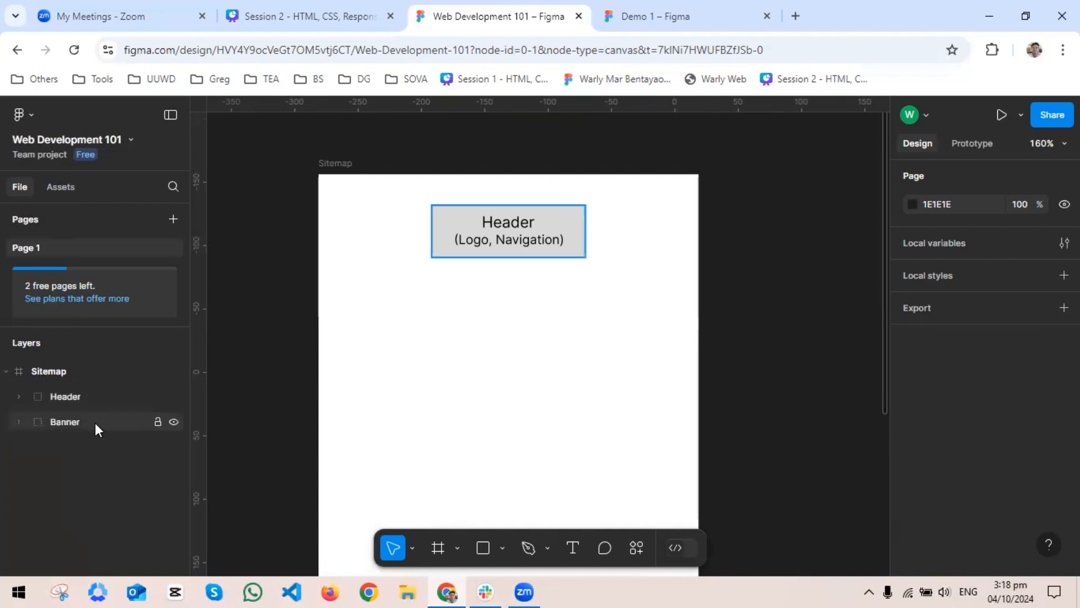
Move the Banner group straight down to Y 75, just below the Header group
left_click(95, 423)
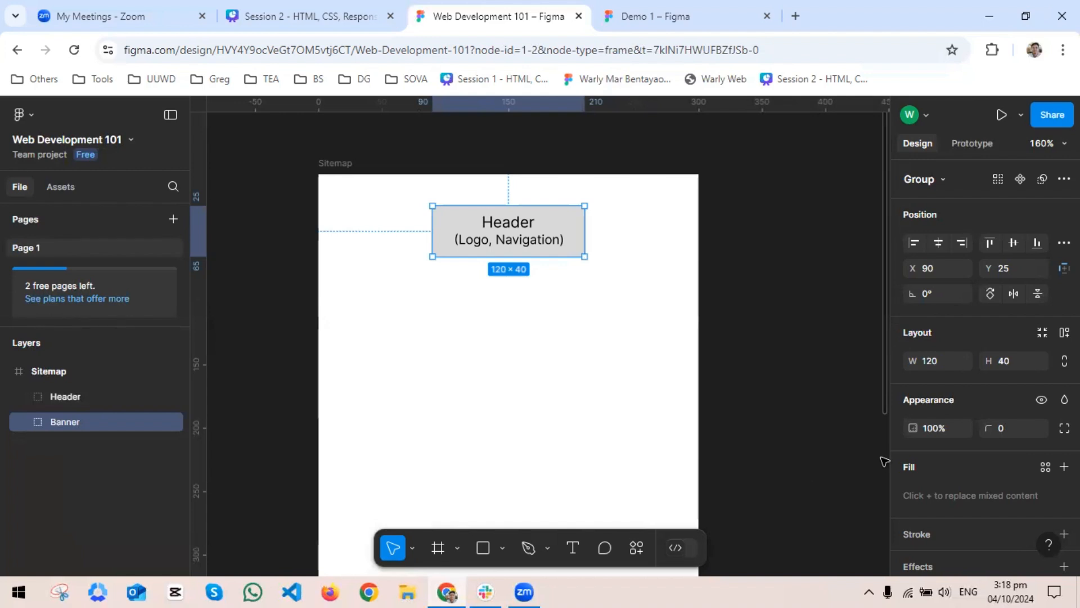
key("ctrl+d")
key("shift+Down")
key("shift+Down")
key("shift+Down")
key("shift+Down")
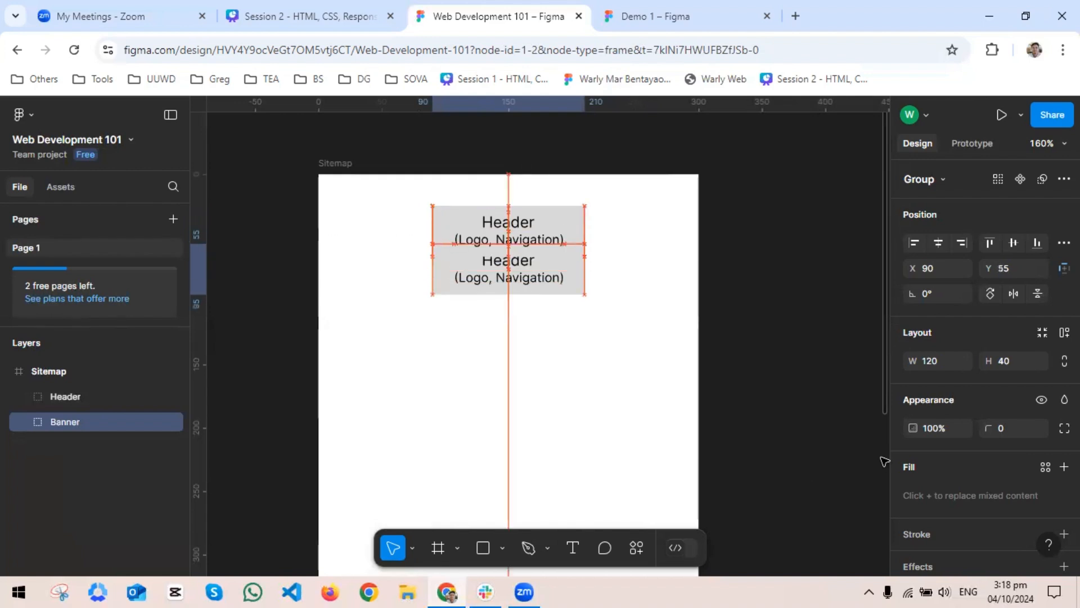
key("shift+Down")
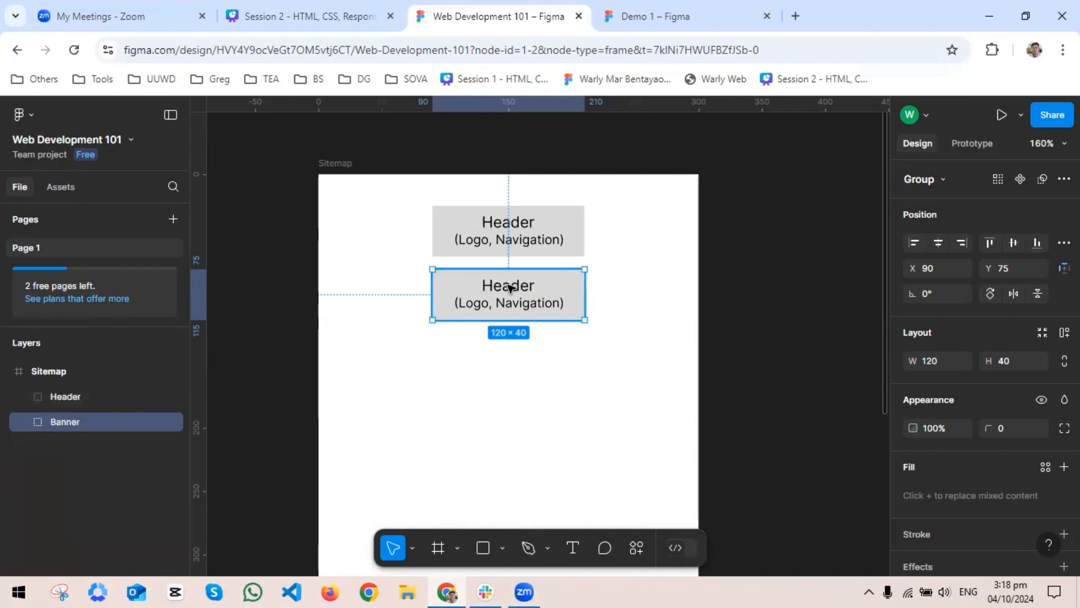
left_click(762, 279)
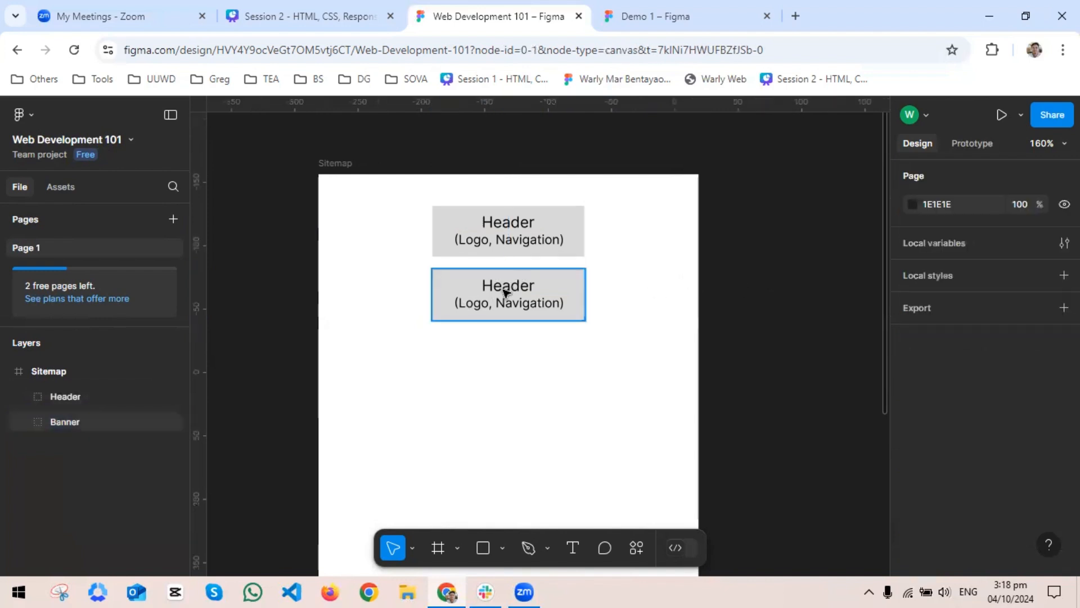
Centre-align the title text inside the Banner group horizontally
left_click(505, 290)
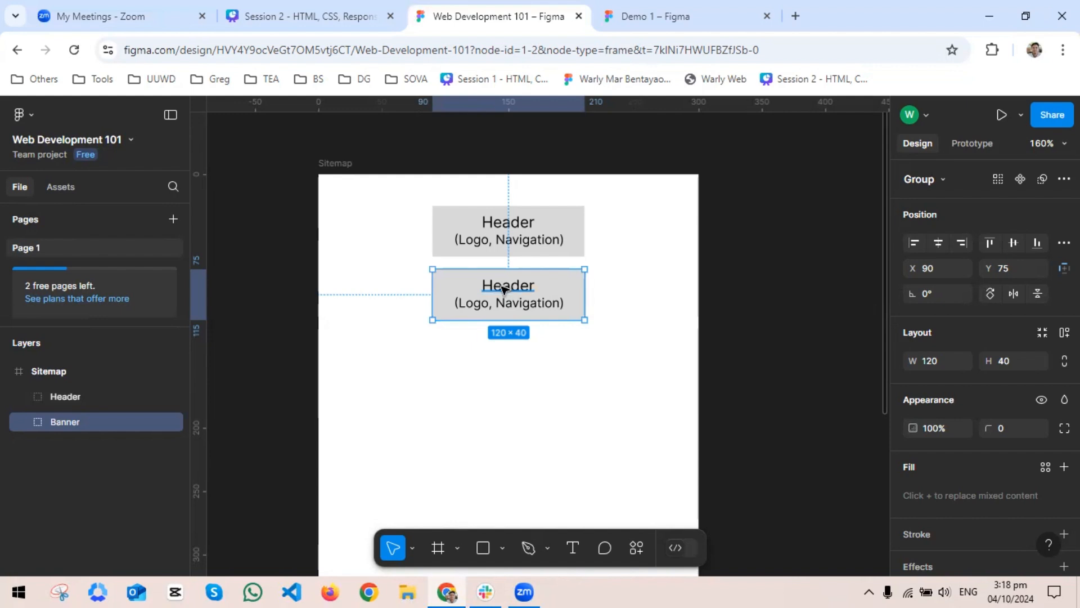
double_click(503, 288)
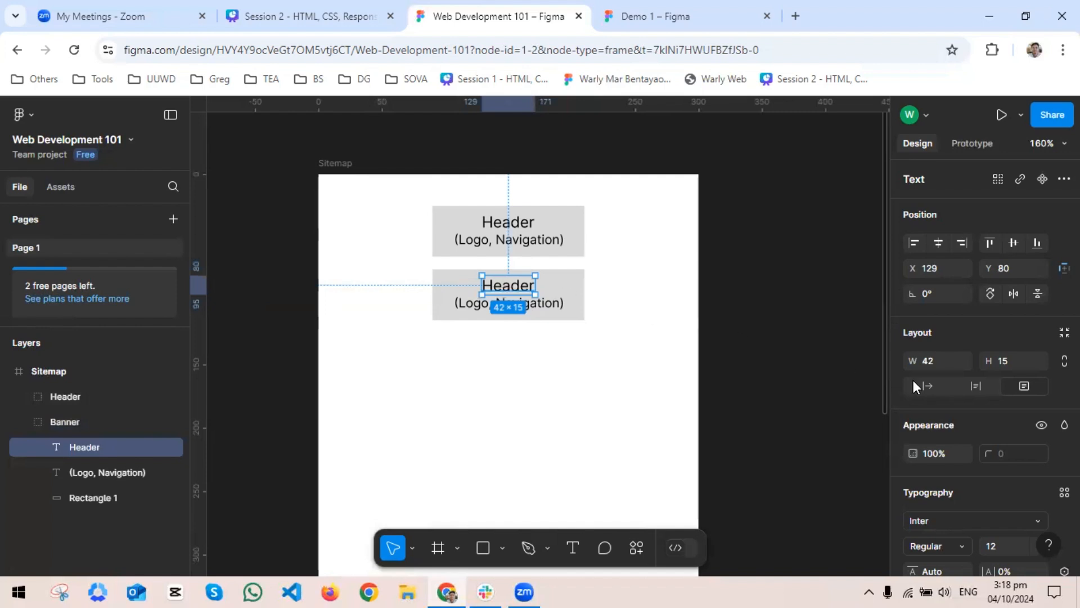
scroll(996, 377, "down", 3)
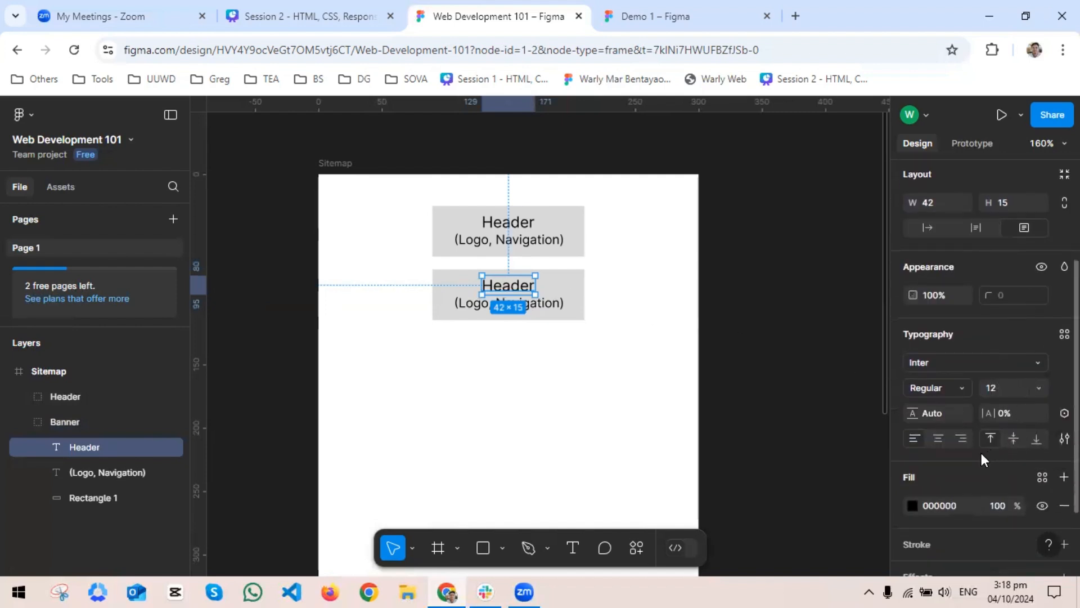
left_click(936, 439)
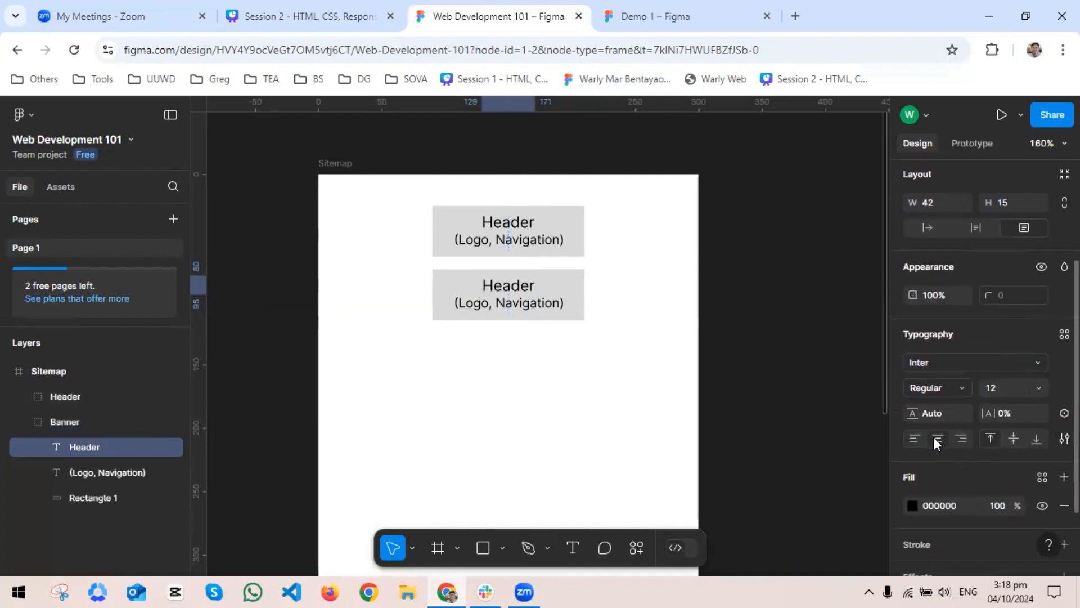
Change the title text of the Banner group to "Banner"
double_click(508, 287)
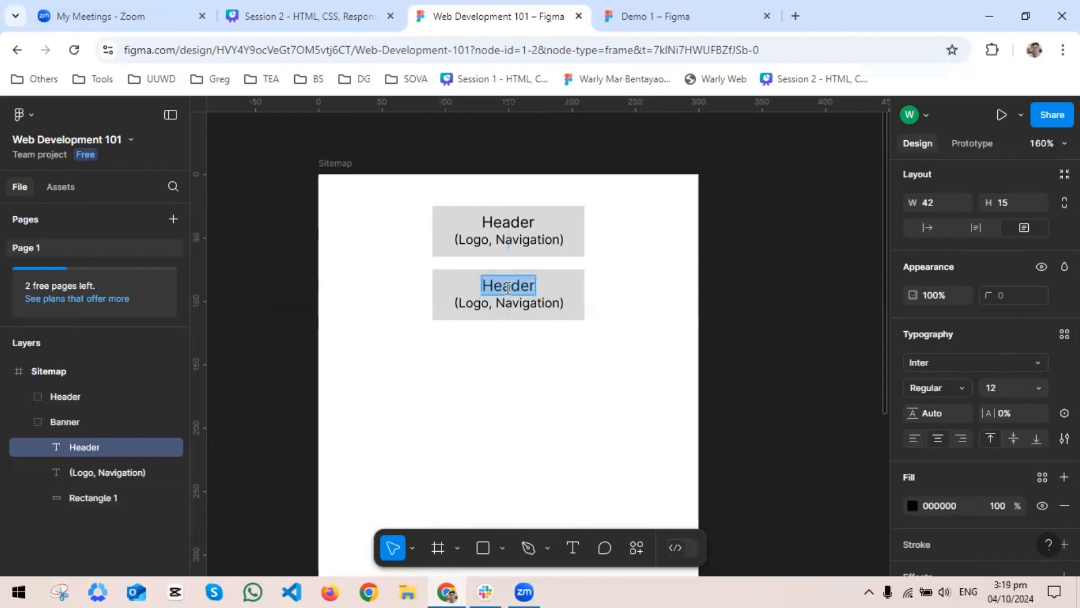
type("Banner/")
key("BackSpace")
key("BackSpace")
type("r")
key("Escape")
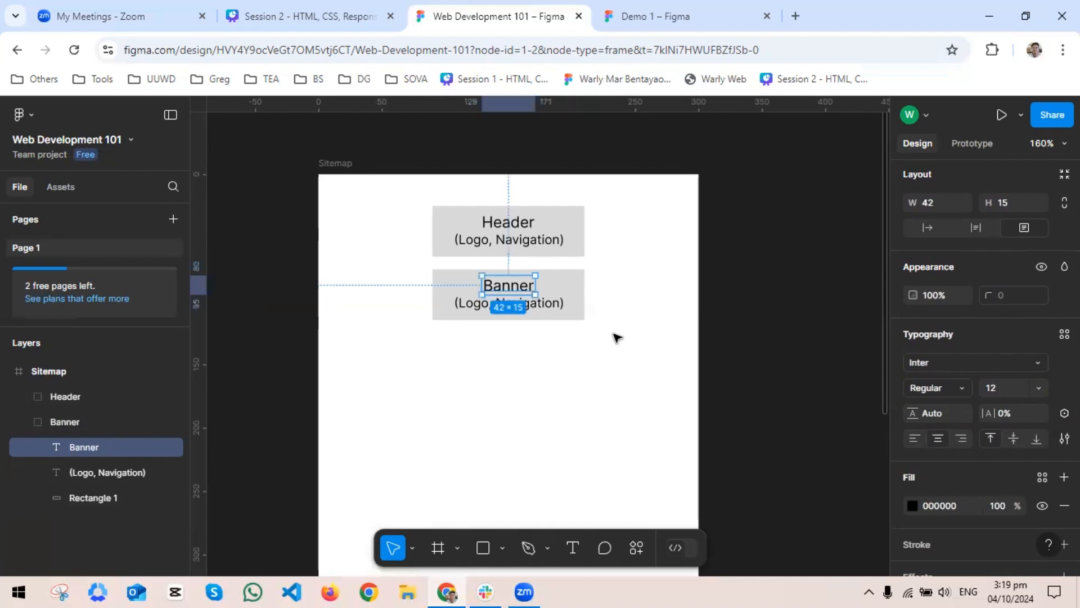
Centre-align the subtitle text in the Banner box and replace its word "Logo" with "Heading"
left_click(553, 309)
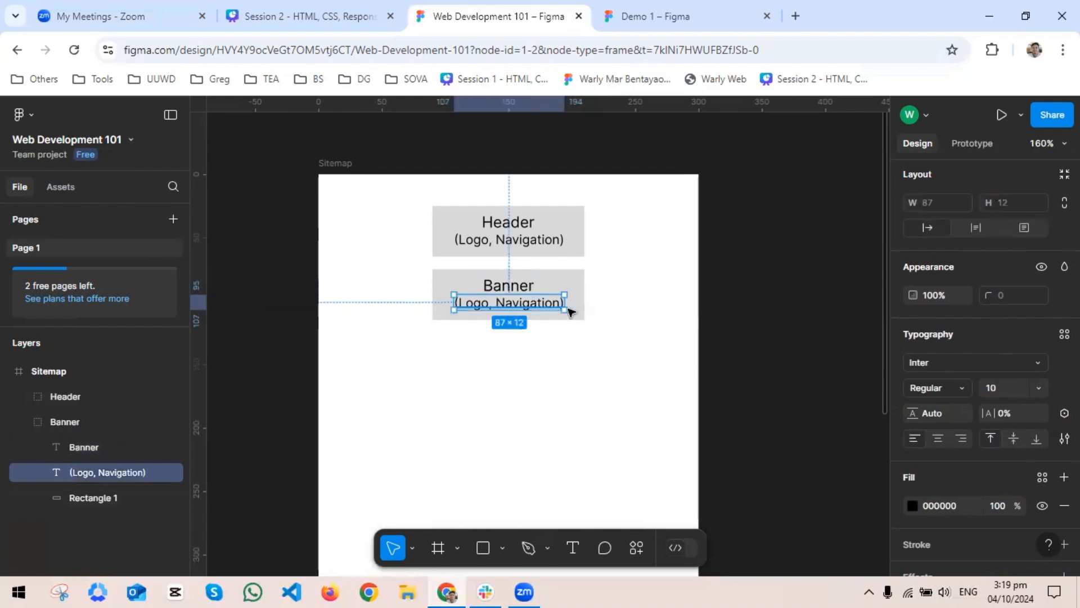
left_click(937, 438)
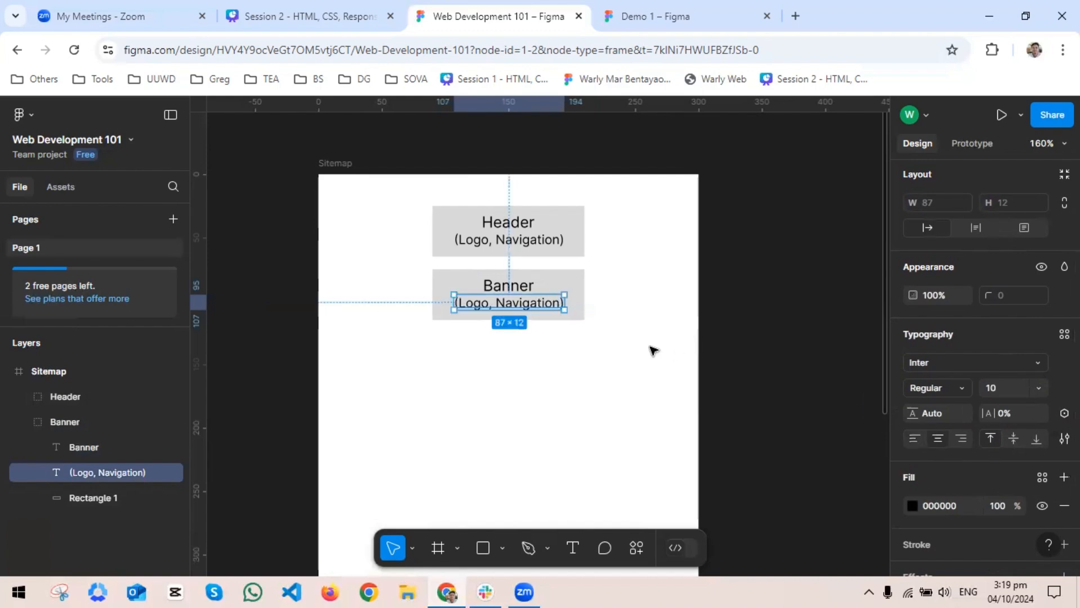
double_click(509, 308)
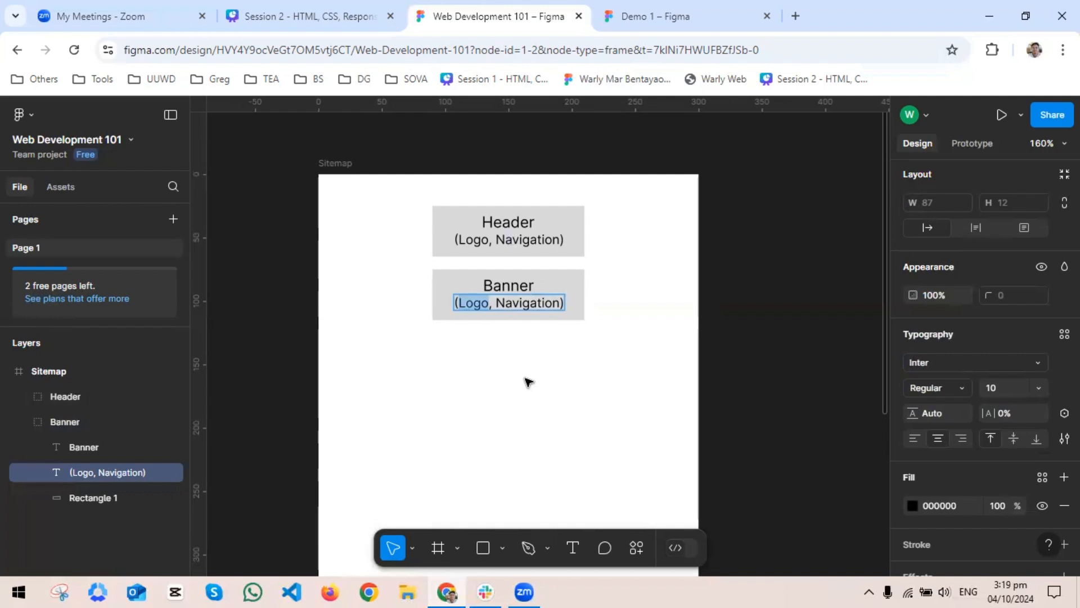
type("Heading")
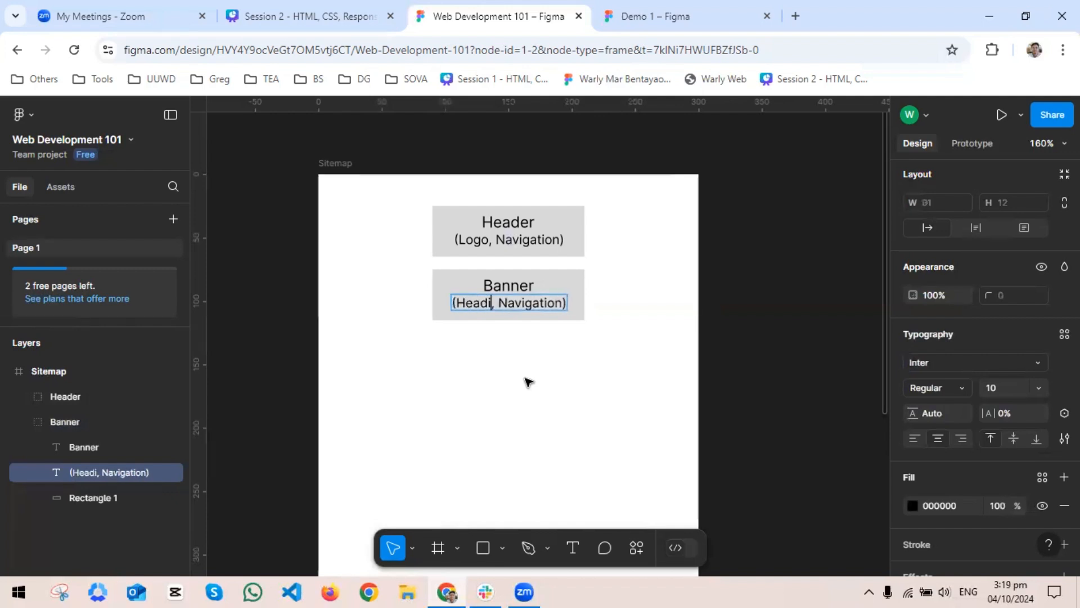
Replace the word "Navigation" in the Banner subtitle with "Info", keeping the closing parenthesis
key("Right")
key("Right")
key("Right")
key("Right")
key("Right")
key("Right")
key("Right")
key("Right")
key("Right")
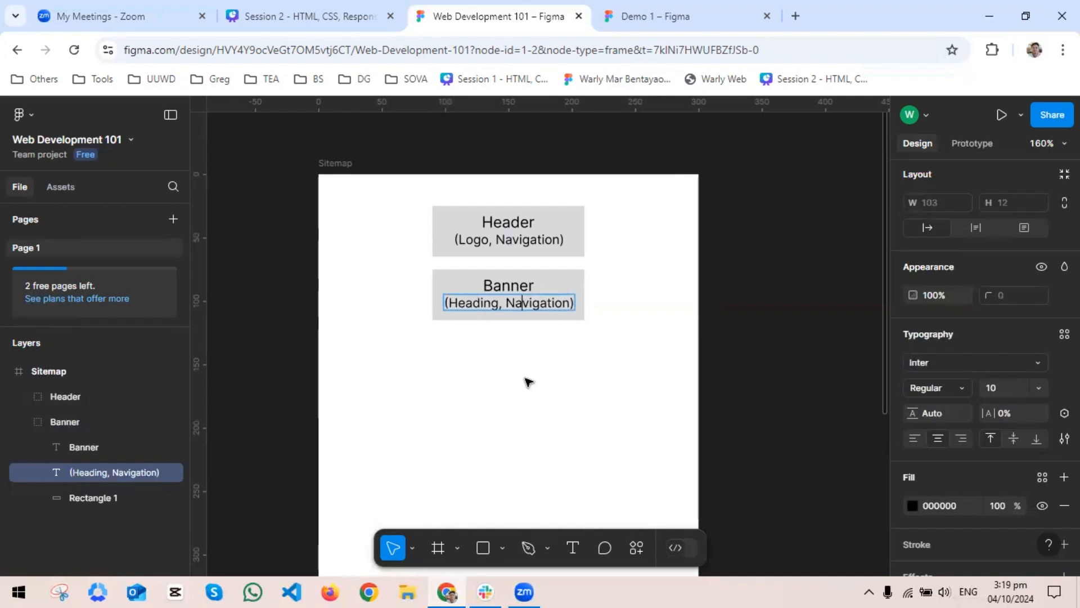
key("Right")
key("Right")
key("Right")
key("BackSpace")
key("BackSpace")
key("BackSpace")
key("BackSpace")
key("BackSpace")
key("BackSpace")
key("BackSpace")
key("BackSpace")
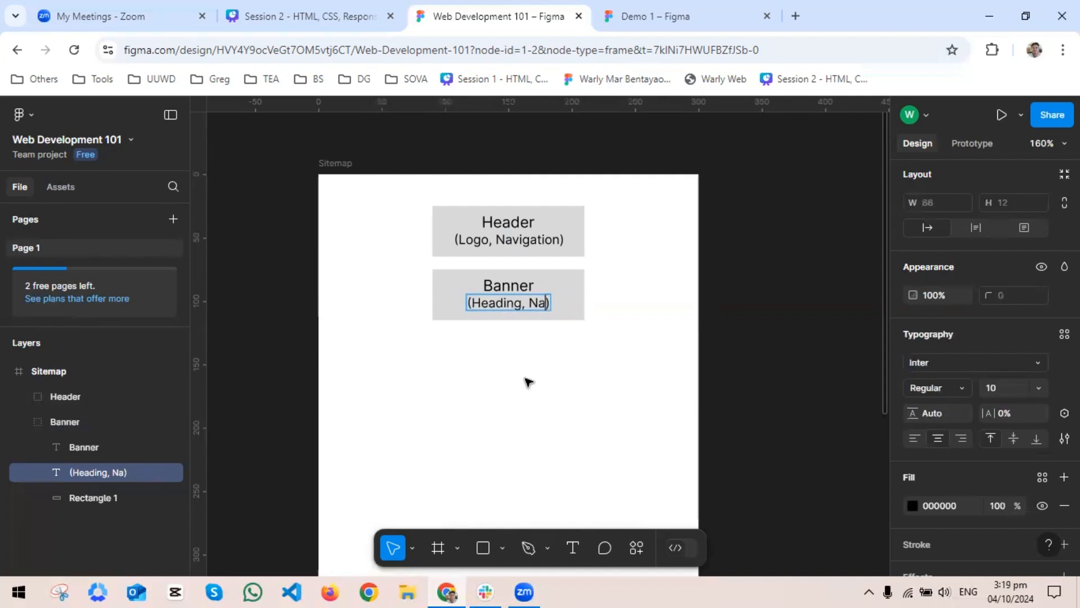
key("BackSpace")
key("BackSpace")
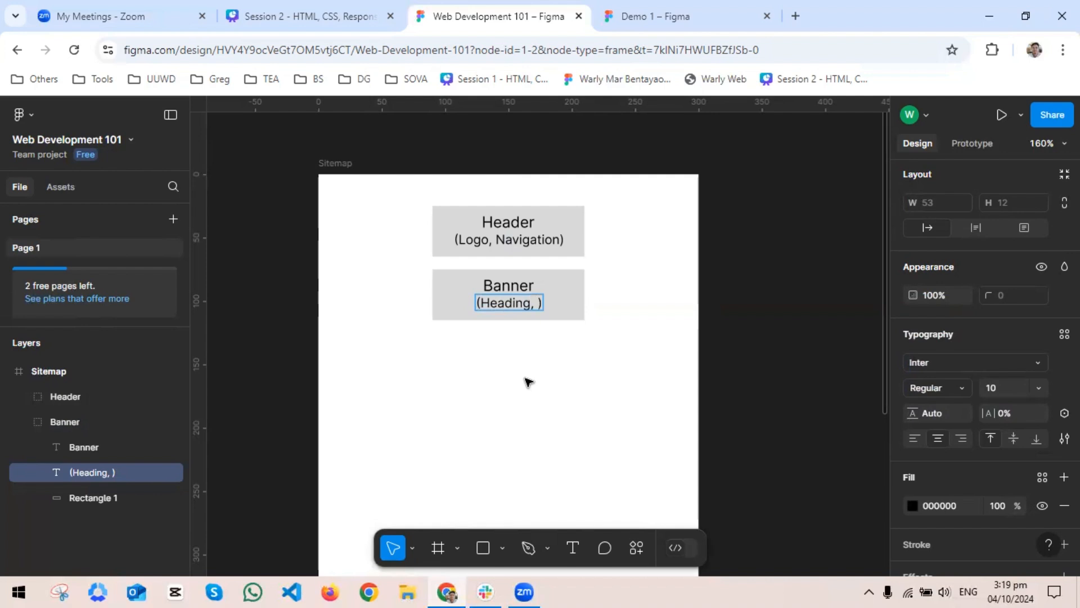
type("Info")
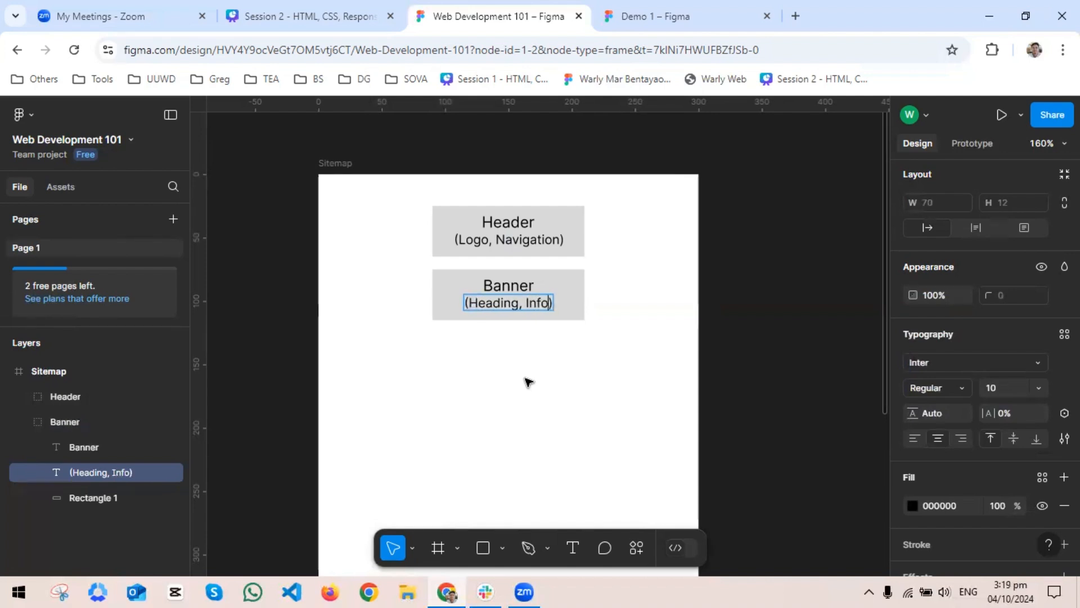
Extend the Banner subtitle with ", button, image" before the closing parenthesis
type(", ")
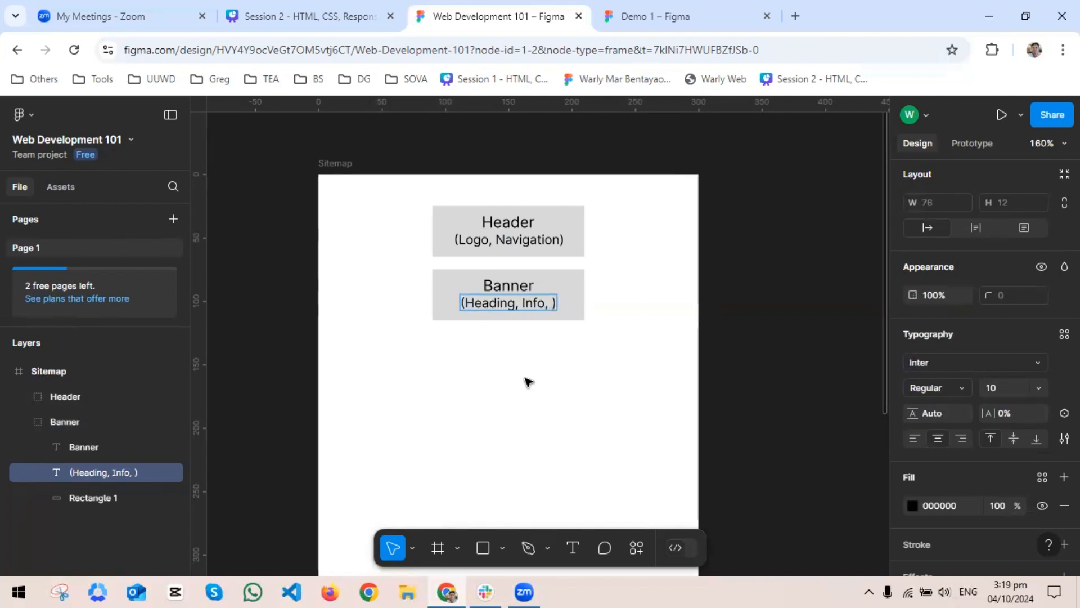
type("ct")
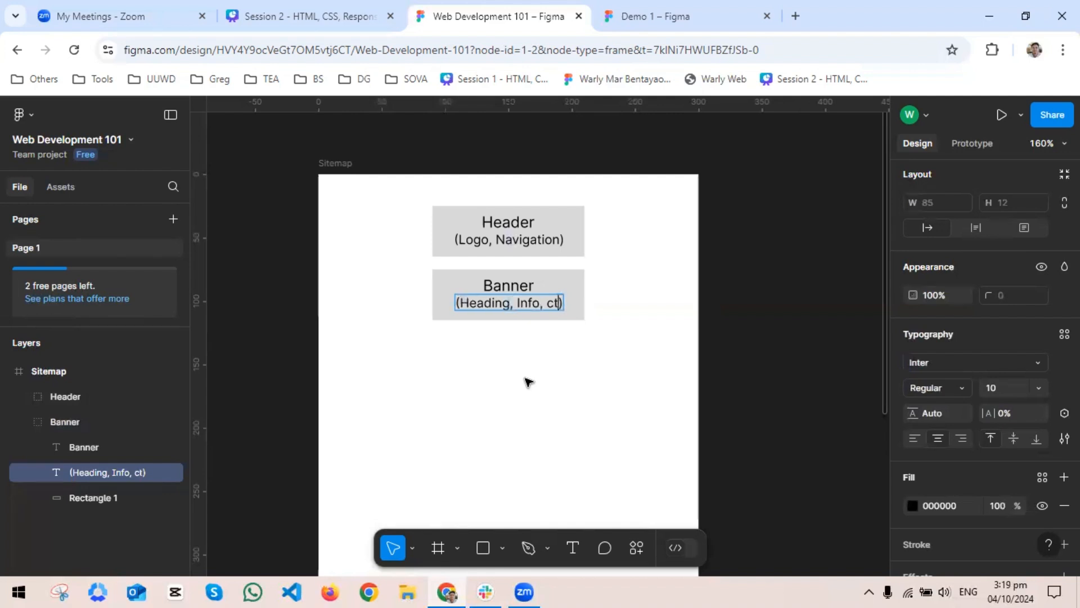
type("a")
key("BackSpace")
key("BackSpace")
key("BackSpace")
type("button,")
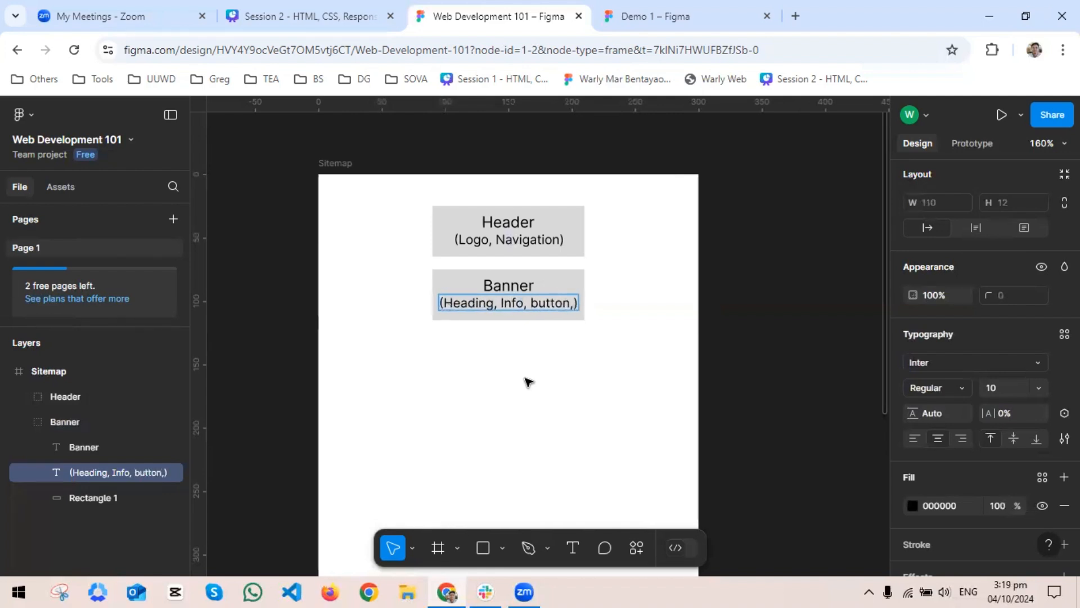
type(" image")
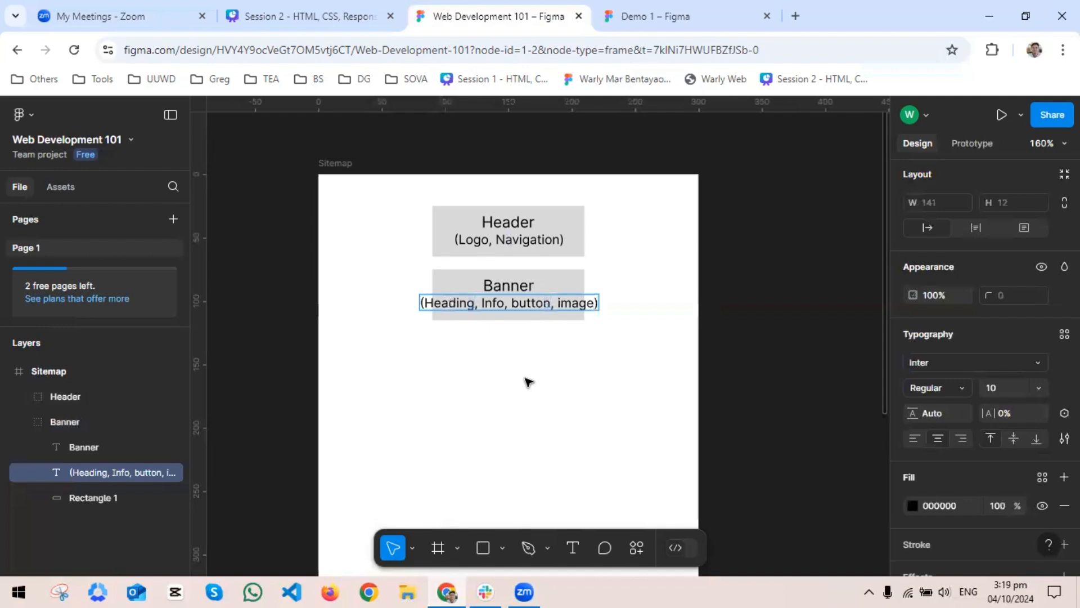
Set the font size of the whole Banner subtitle to 8
key("ctrl+a")
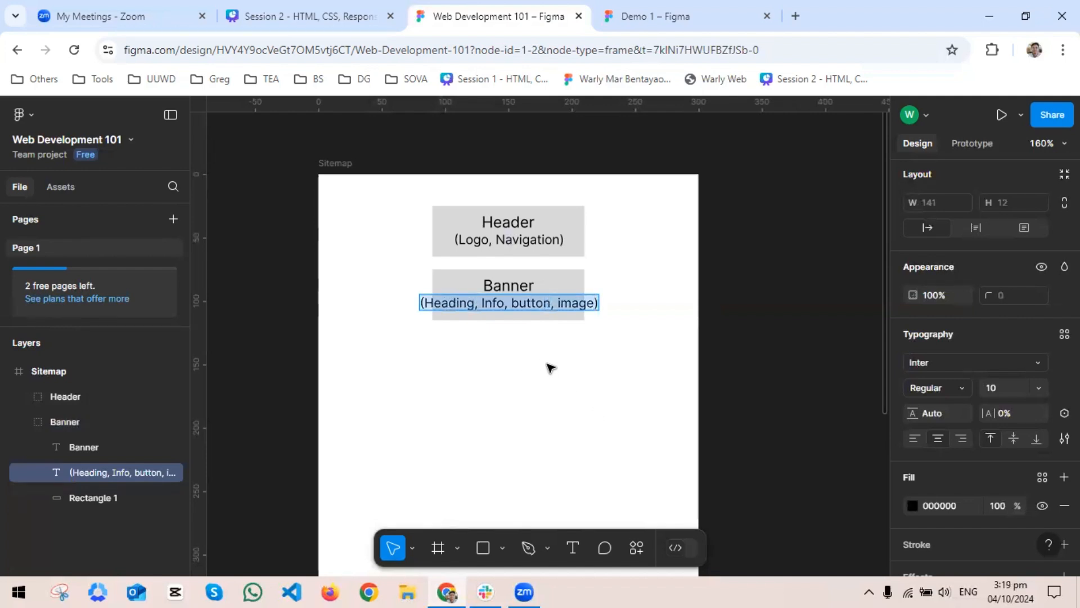
left_click(1039, 387)
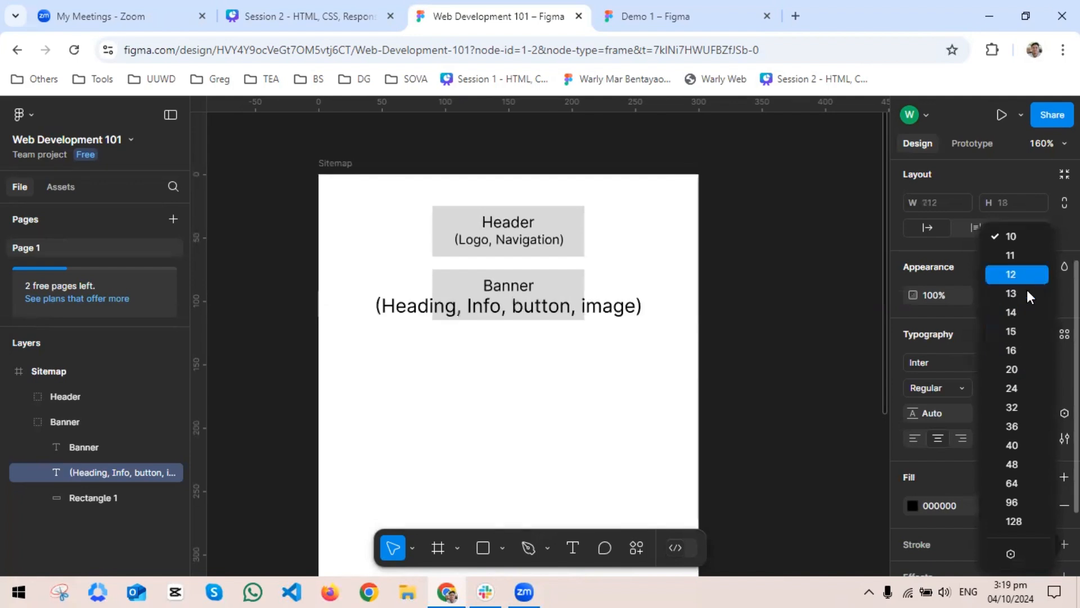
left_click(893, 462)
left_click(1005, 388)
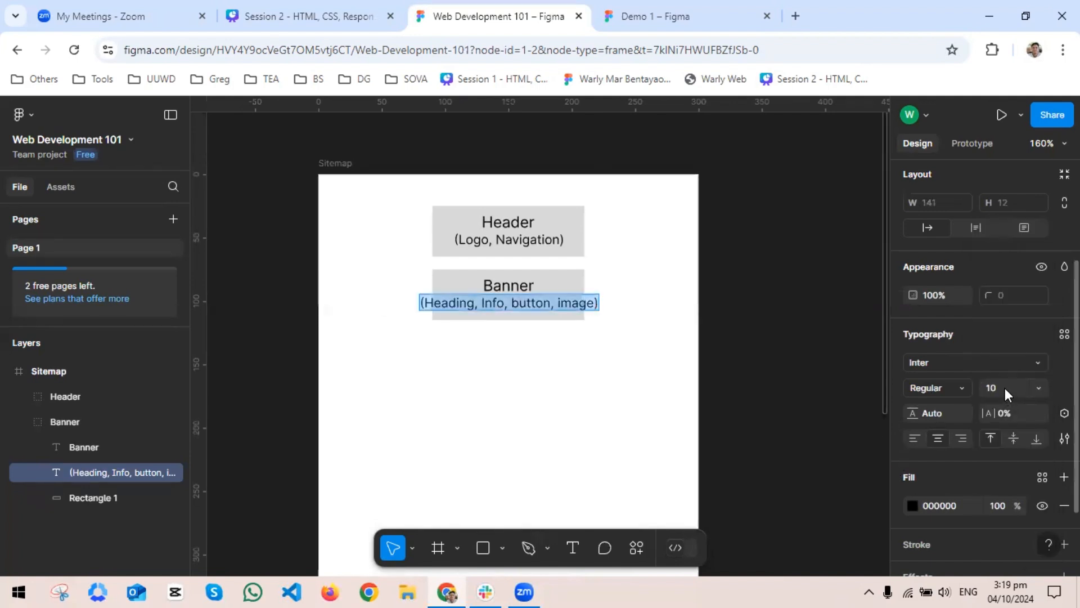
type("8")
key("Return")
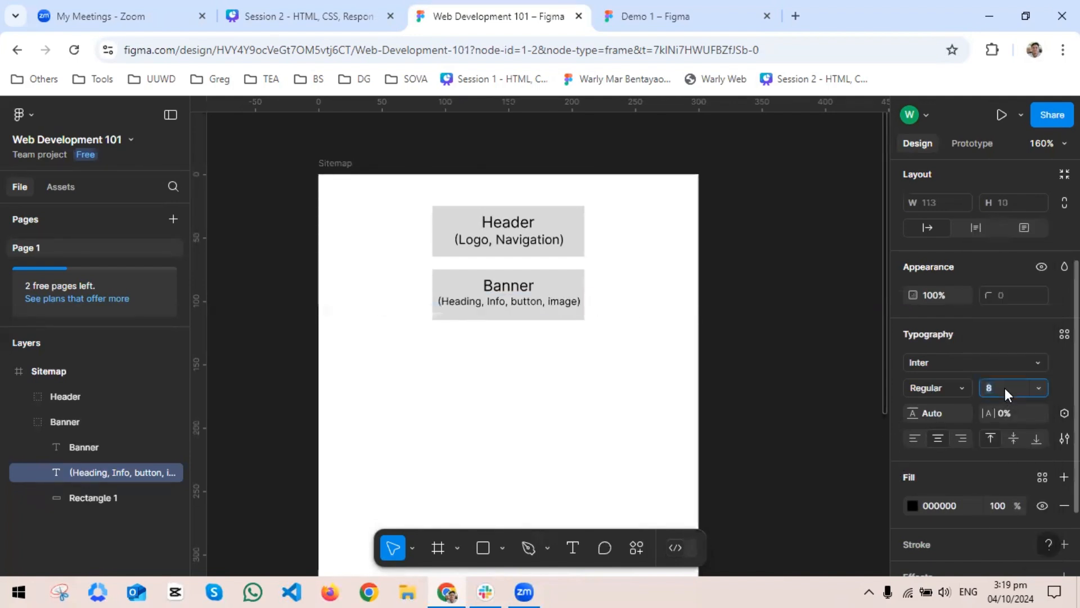
left_click(730, 343)
Set the font size of the "(Logo, Navigation)" subtitle in the Header box to 8
left_click(539, 245)
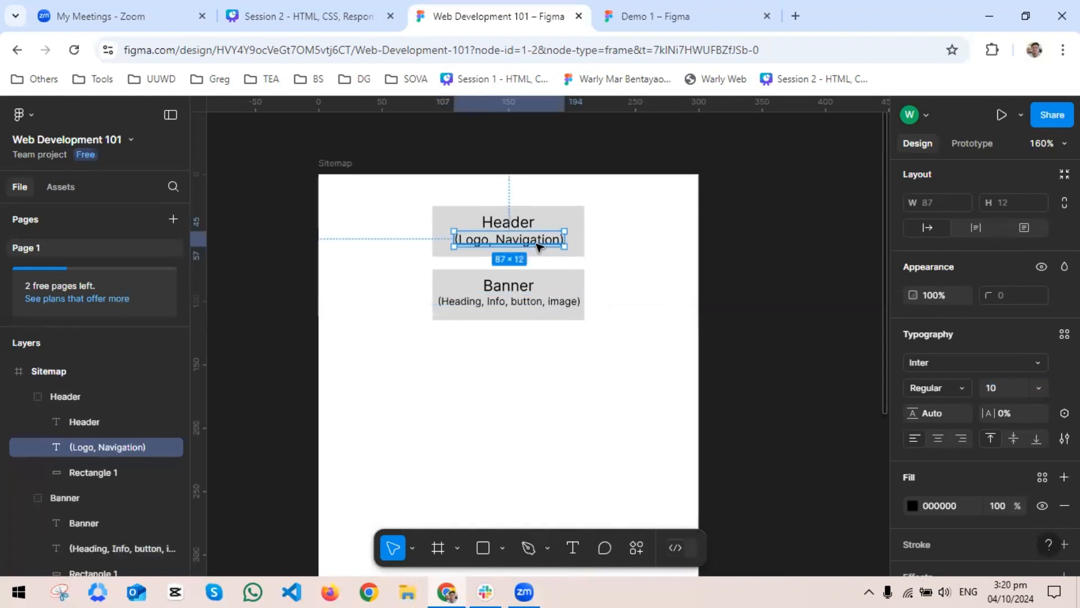
left_click(1011, 390)
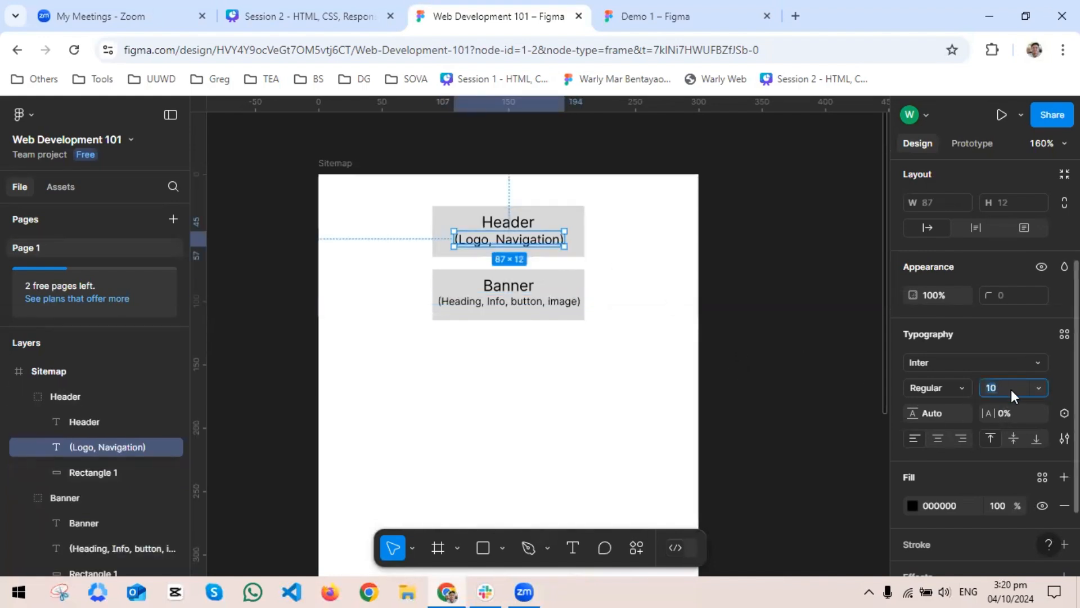
type("8")
key("Return")
left_click(800, 369)
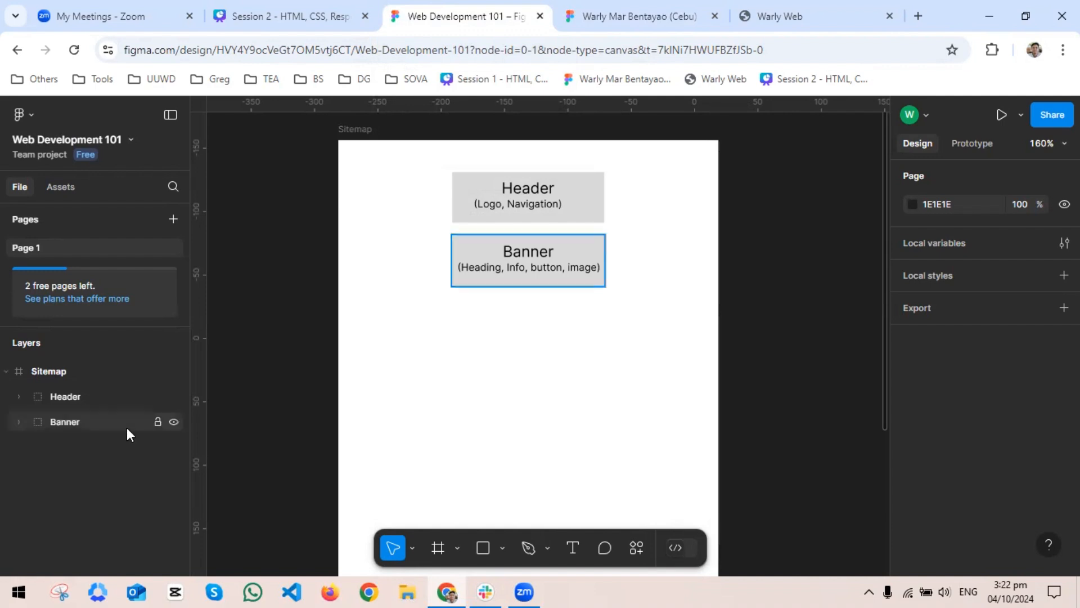
Duplicate the Banner group and rename the copy as Services
left_click(98, 422)
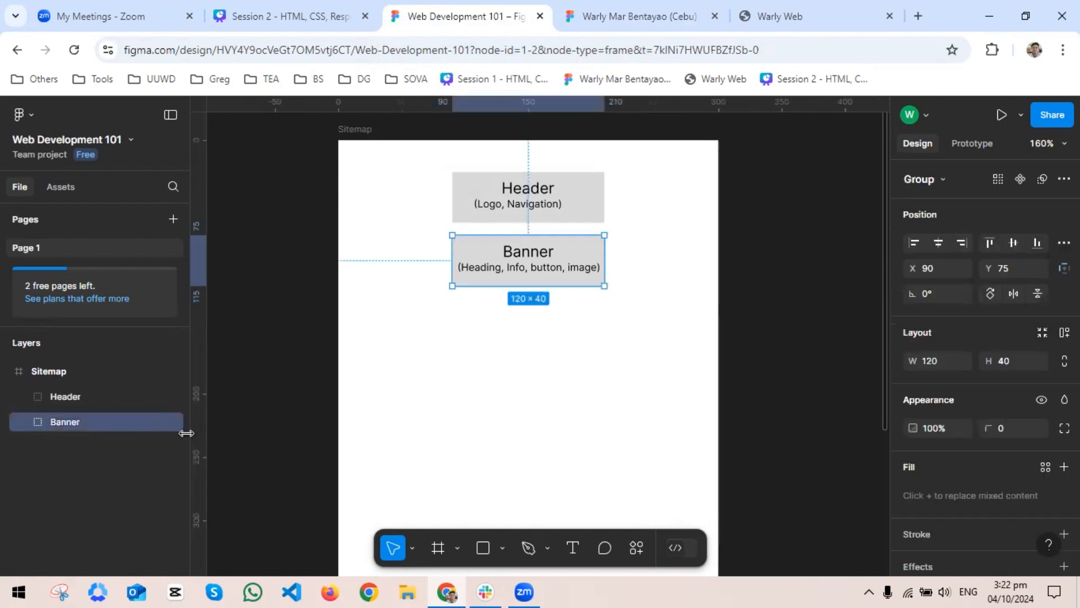
key("ctrl+d")
double_click(63, 447)
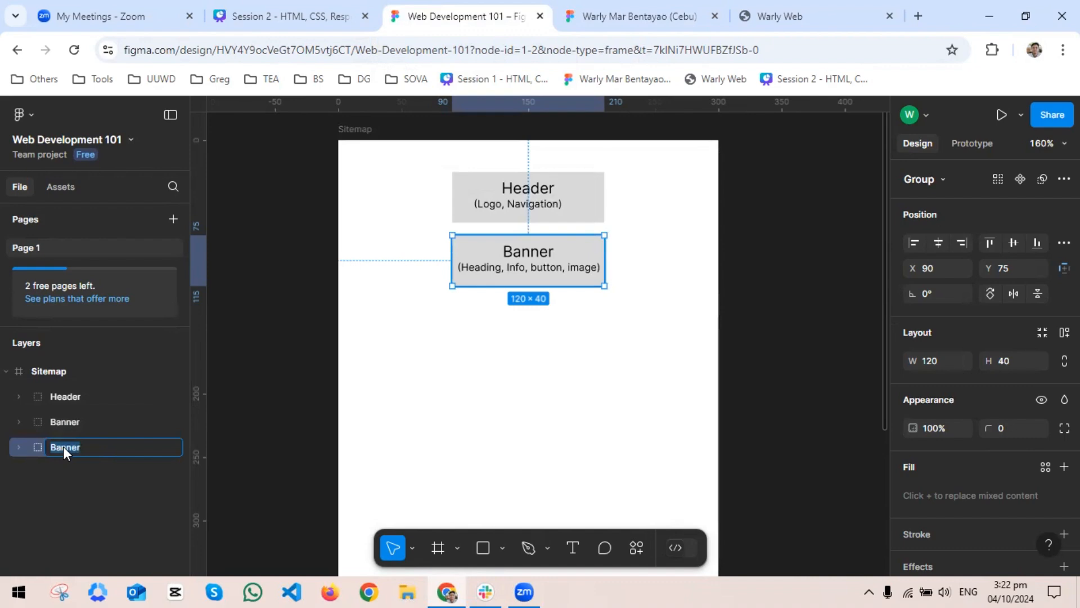
type("Services")
key("Return")
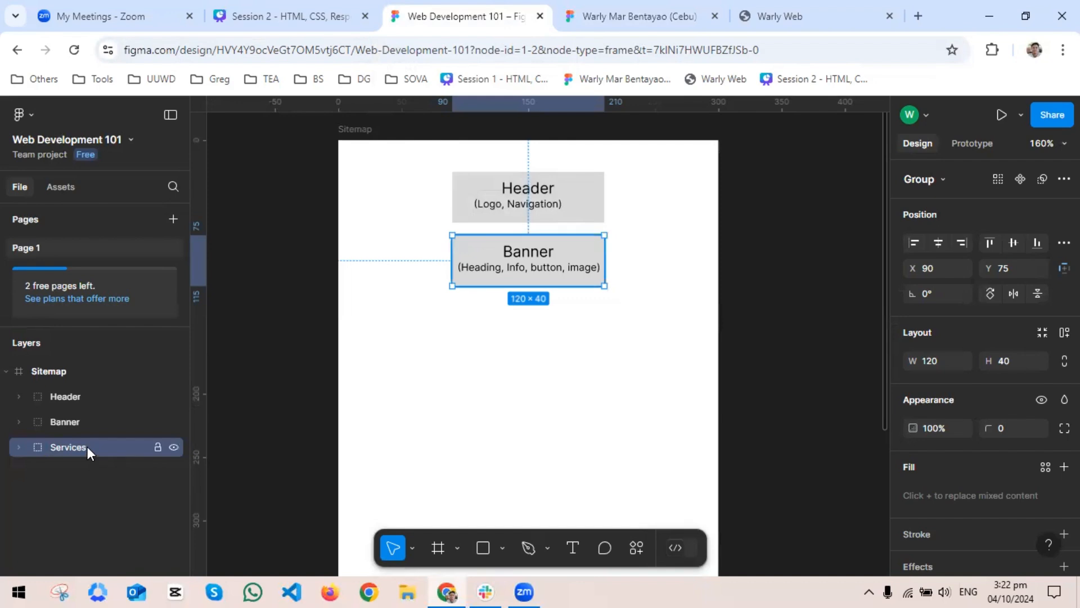
Move the Services group straight down to Y 125, below the Banner group
scroll(662, 305, "down", 1)
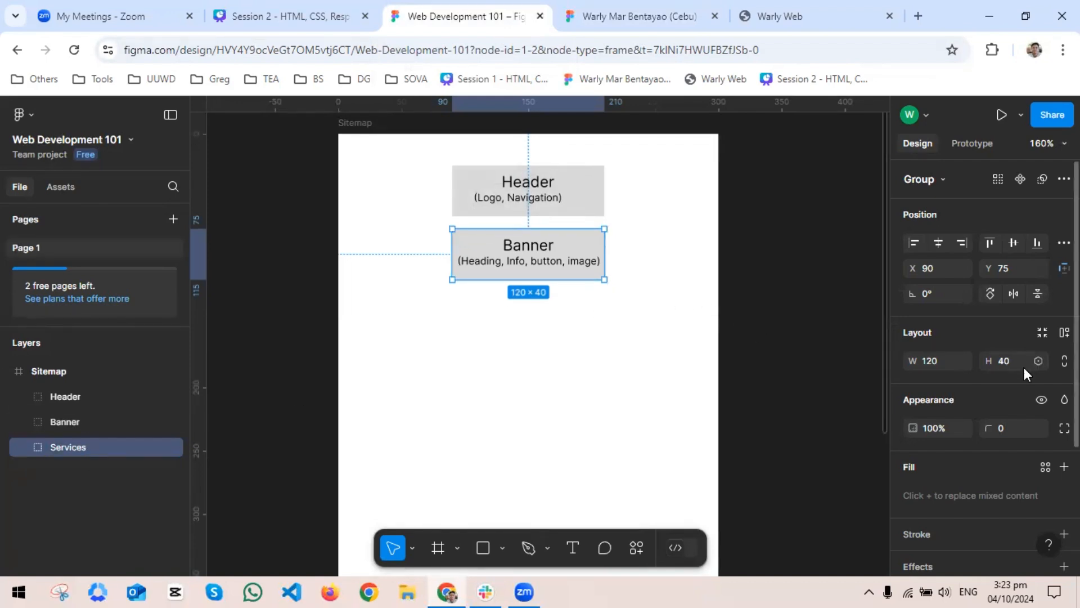
key("shift+Down")
key("shift+Down")
key("shift+Down")
key("shift+Down")
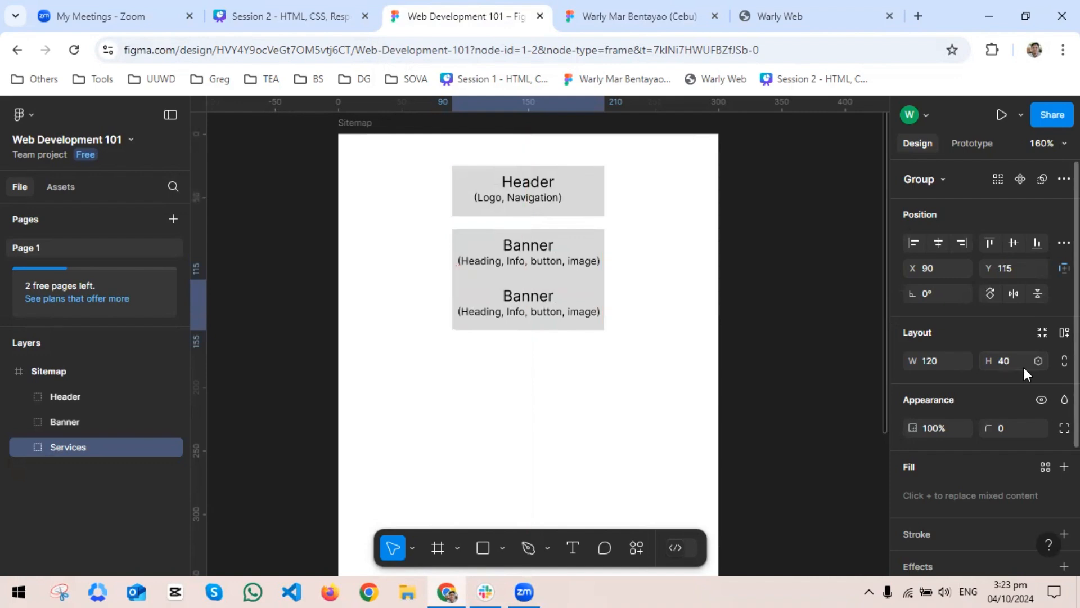
key("shift+Down")
Change the title text of the Services group to "Services"
scroll(534, 385, "up", 1)
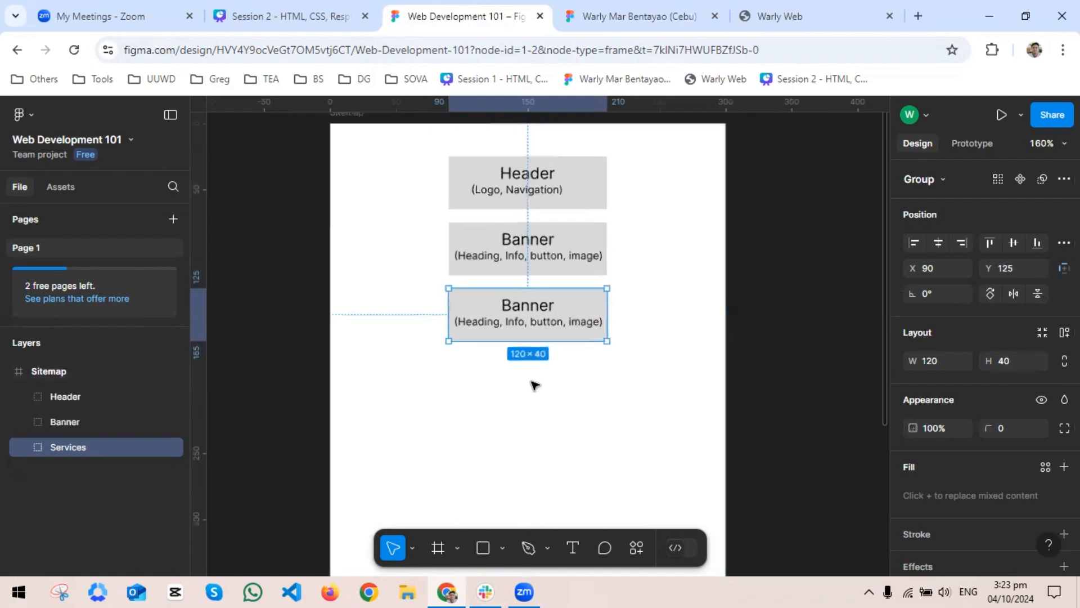
scroll(535, 385, "up", 1)
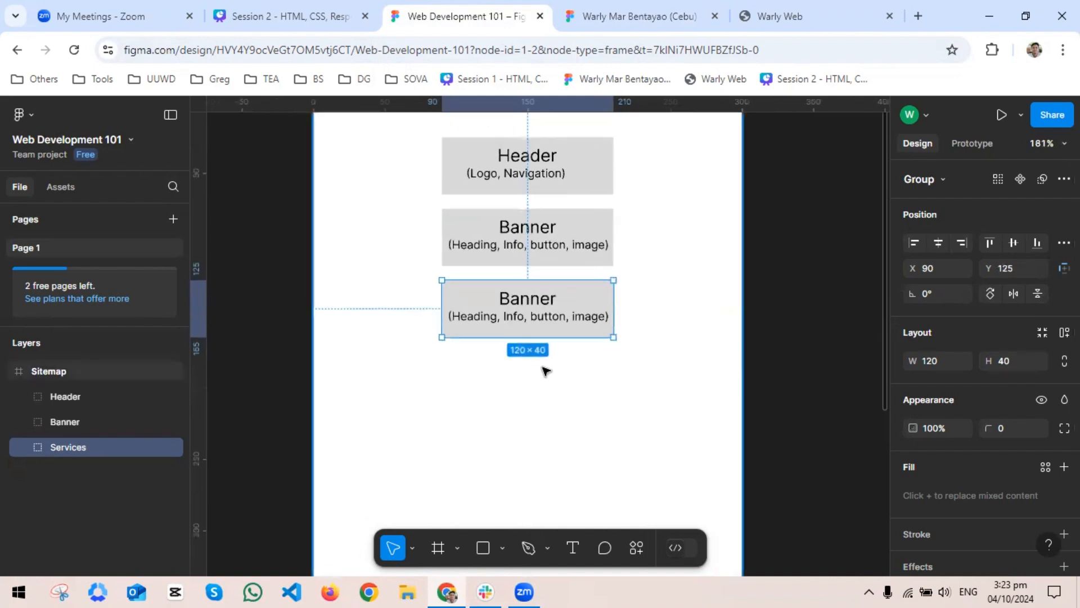
double_click(519, 302)
type("Services")
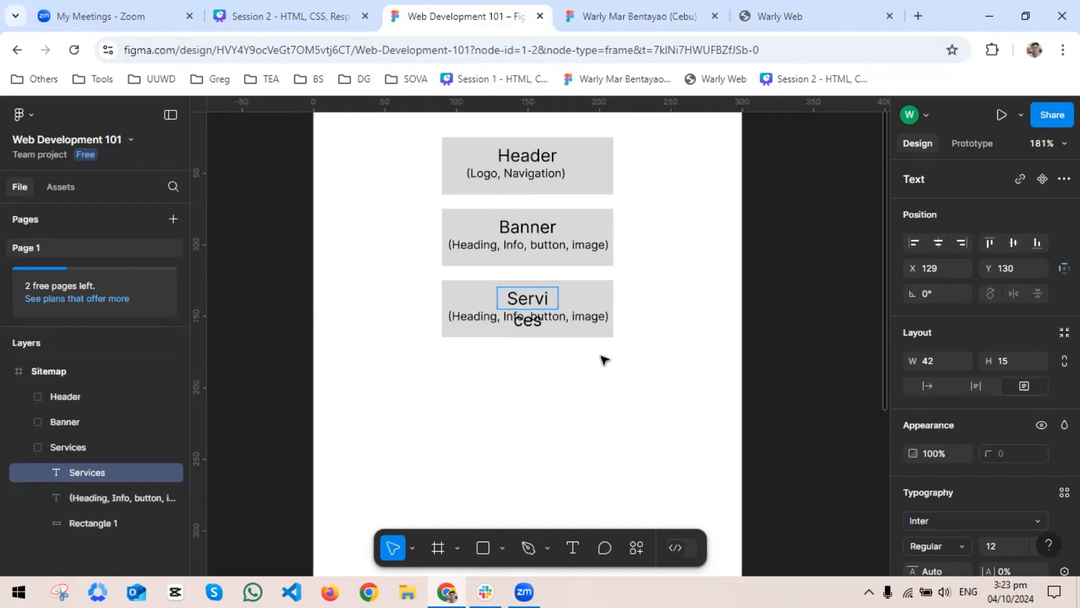
key("Escape")
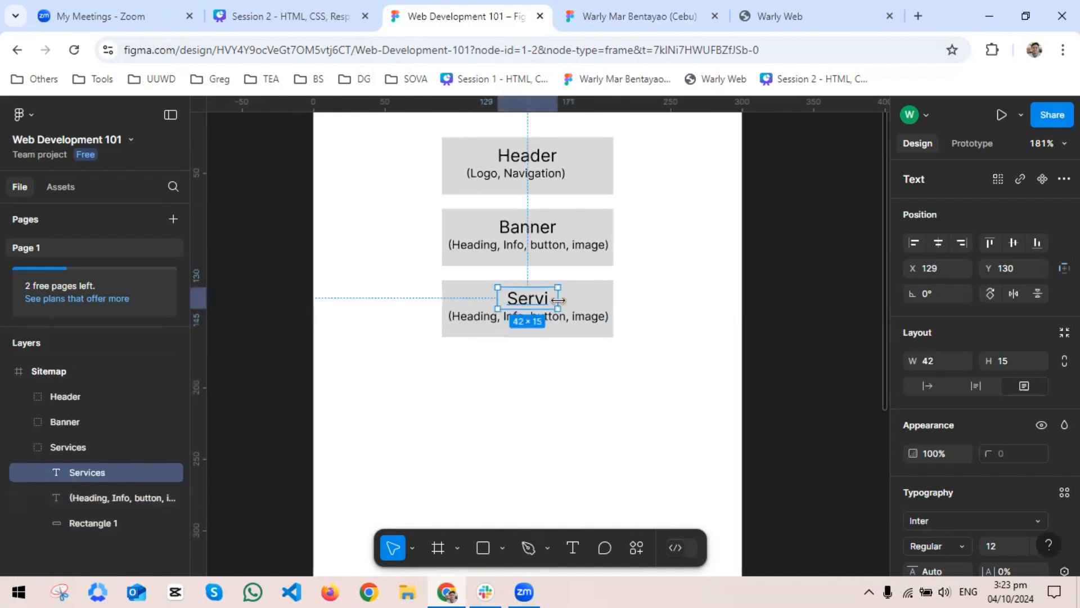
Widen the Services title's text box evenly on both sides to a width of about 68
key("alt")
left_click_drag(560, 301, 563, 298)
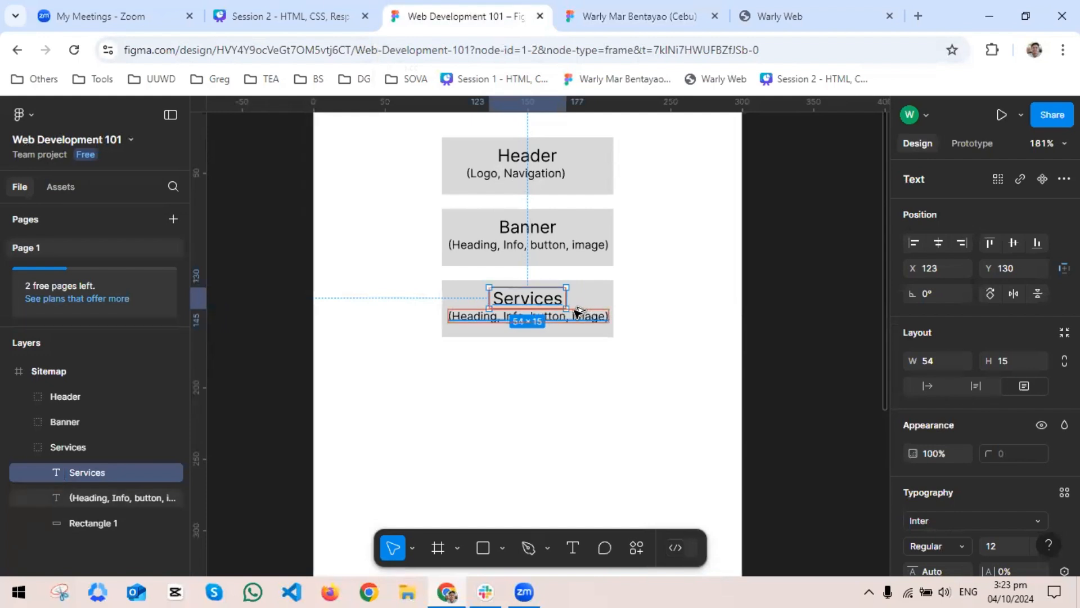
key("alt")
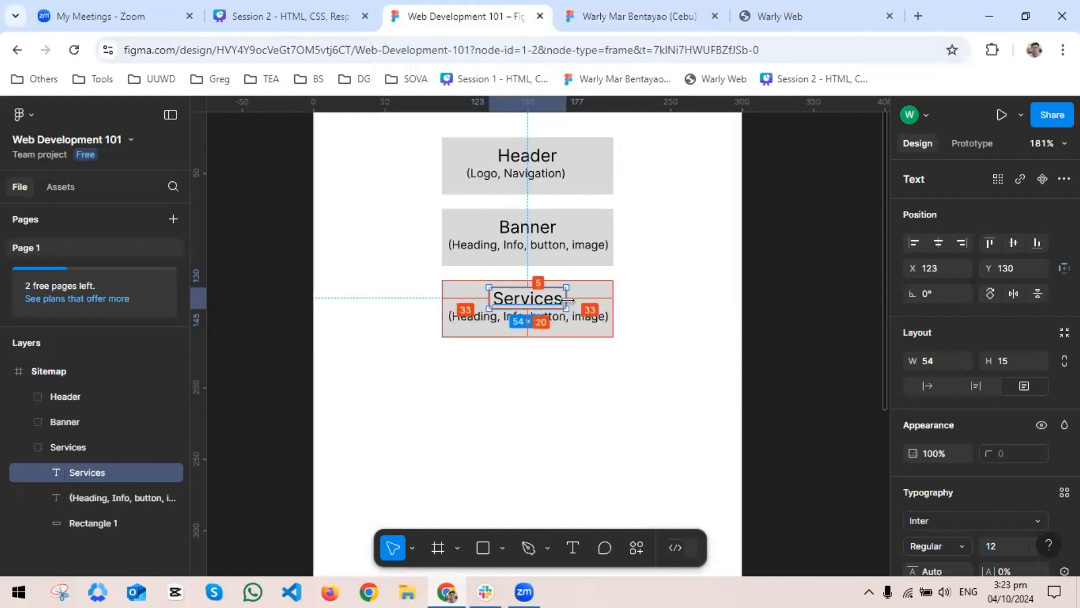
mouse_move(571, 301)
left_mouse_down()
mouse_move(583, 299)
mouse_move(574, 297)
left_mouse_up()
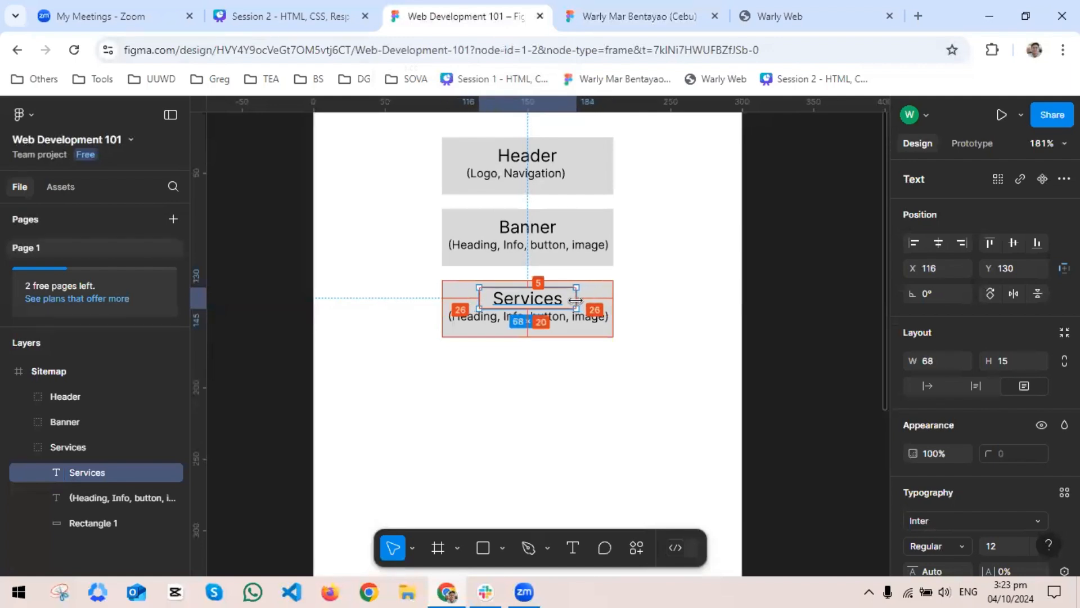
left_click(782, 288)
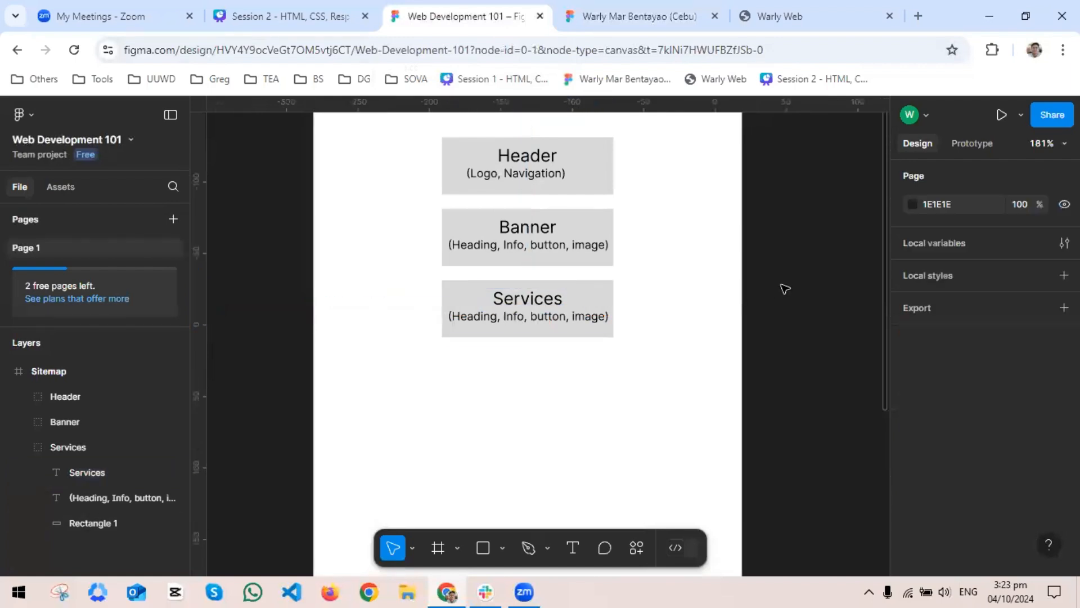
Remove "button, image" from the Services group's description text so it reads "(Heading, Info)"
left_click(483, 318)
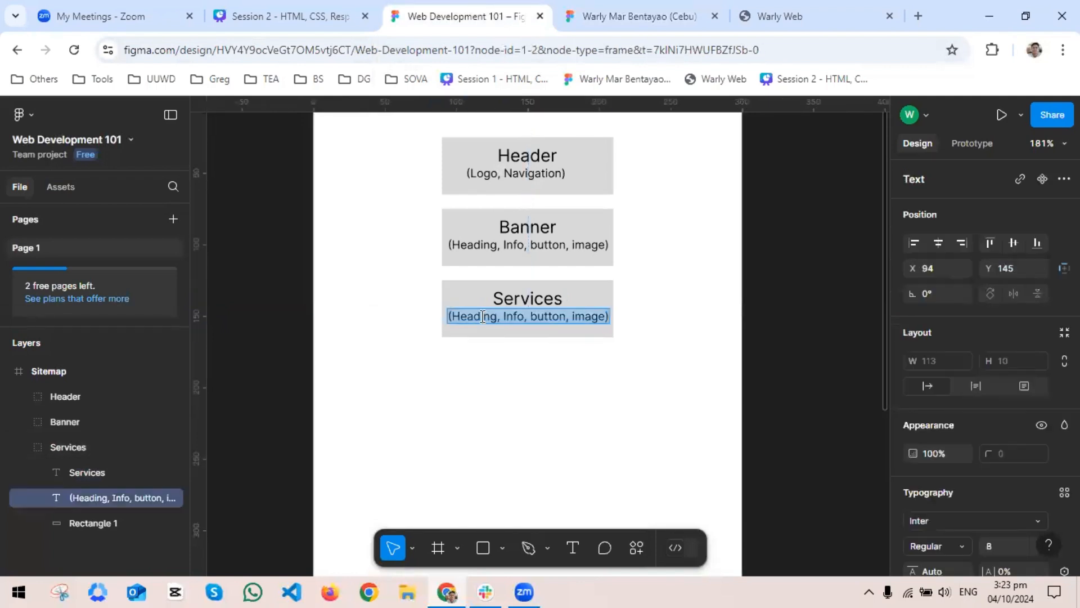
left_click(493, 316)
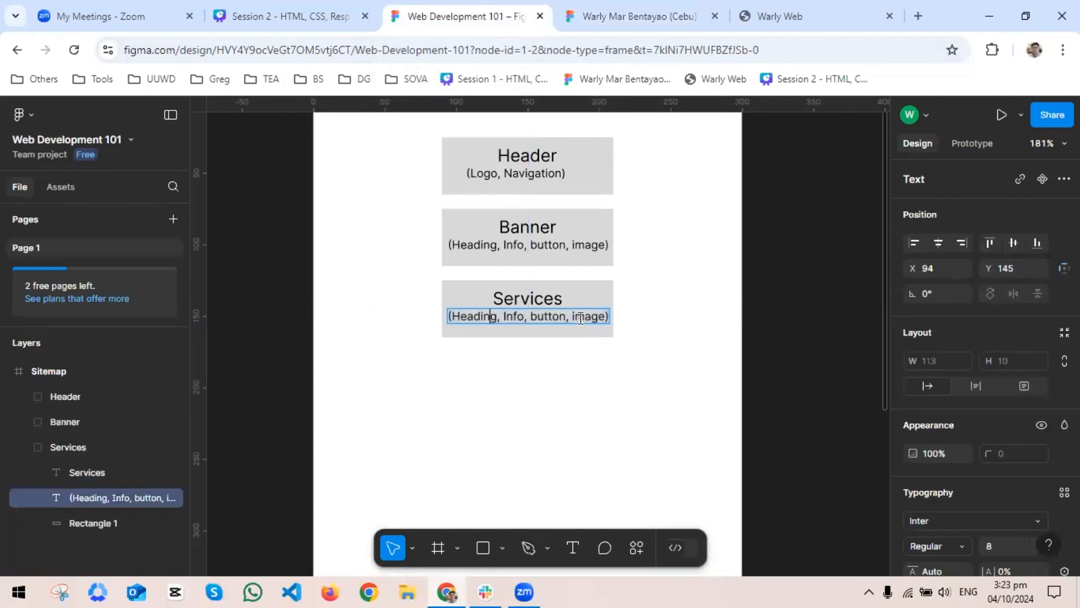
double_click(581, 317)
key("BackSpace")
key("BackSpace")
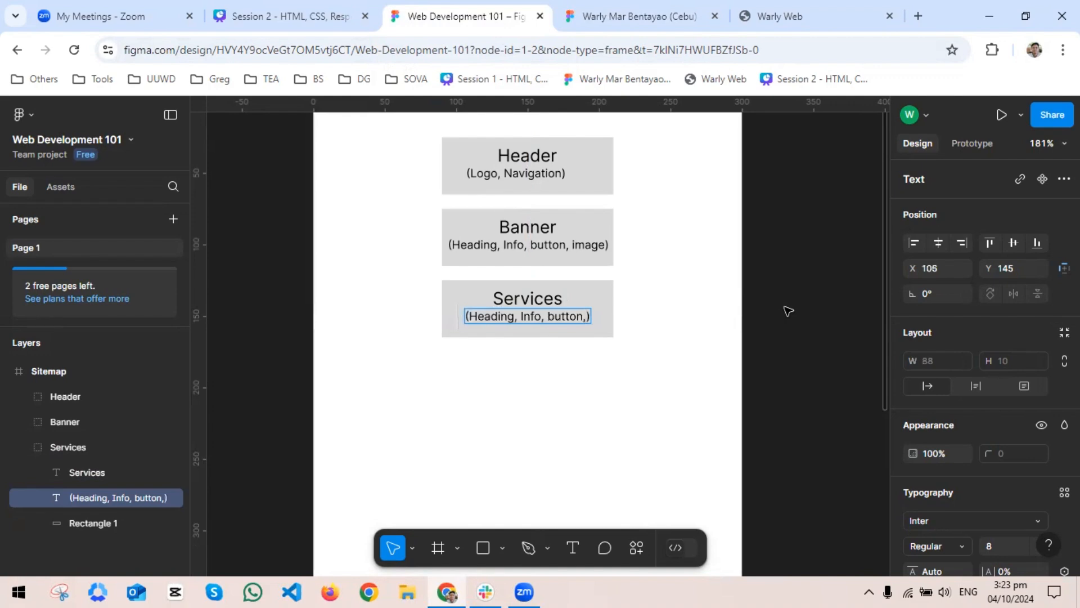
key("BackSpace")
key("BackSpace")
key("BackSpace")
key("BackSpace")
key("BackSpace")
key("BackSpace")
key("BackSpace")
key("BackSpace")
key("BackSpace")
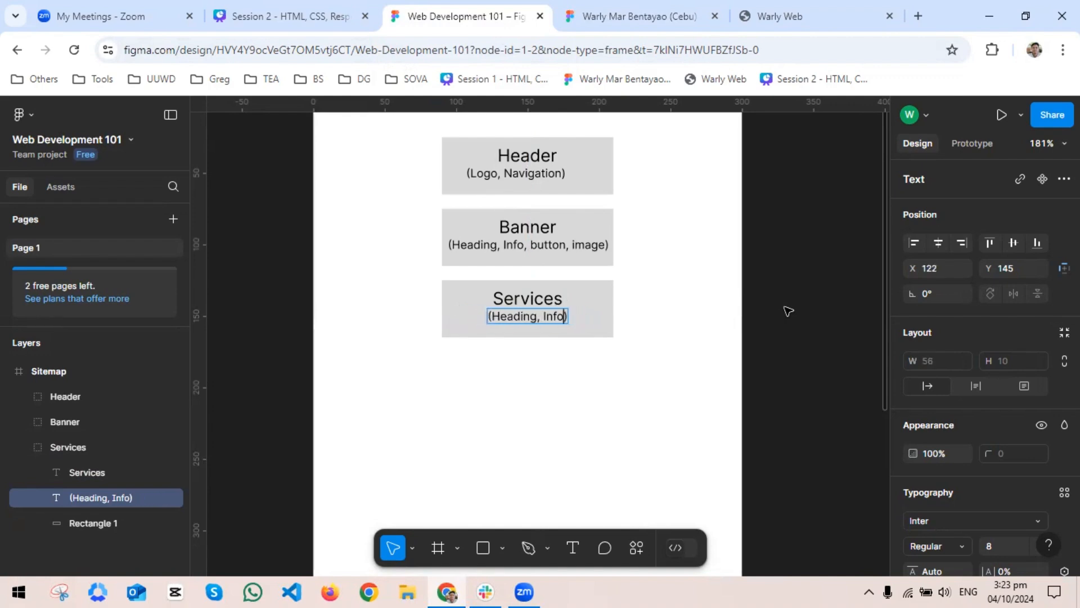
key("Escape")
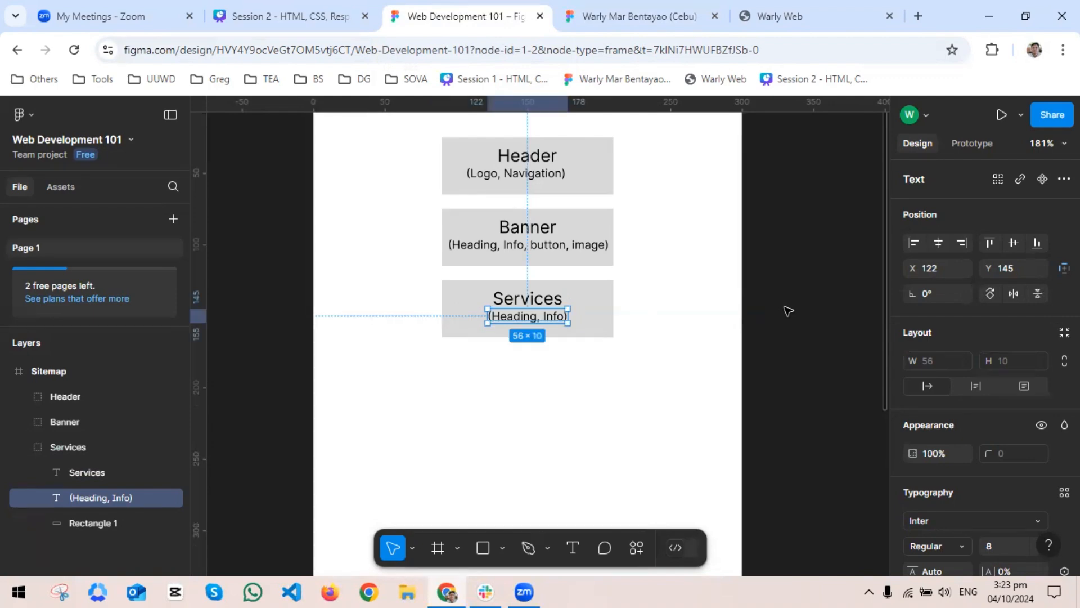
left_click(781, 334)
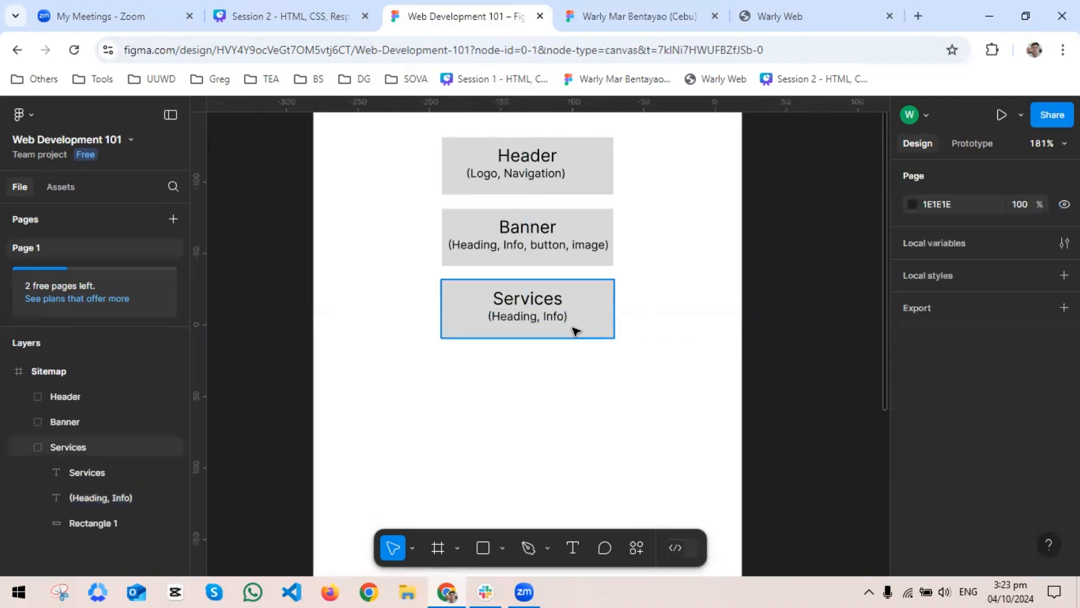
Replace "Info" with "description" in the Services group's description text
double_click(560, 316)
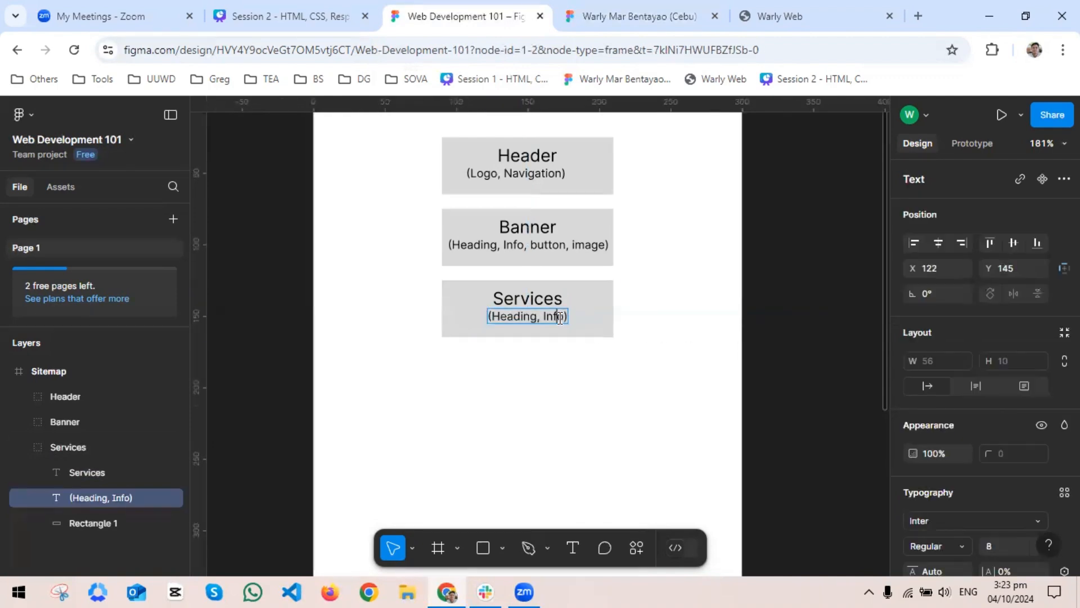
double_click(559, 316)
key("BackSpace")
type("descriptio")
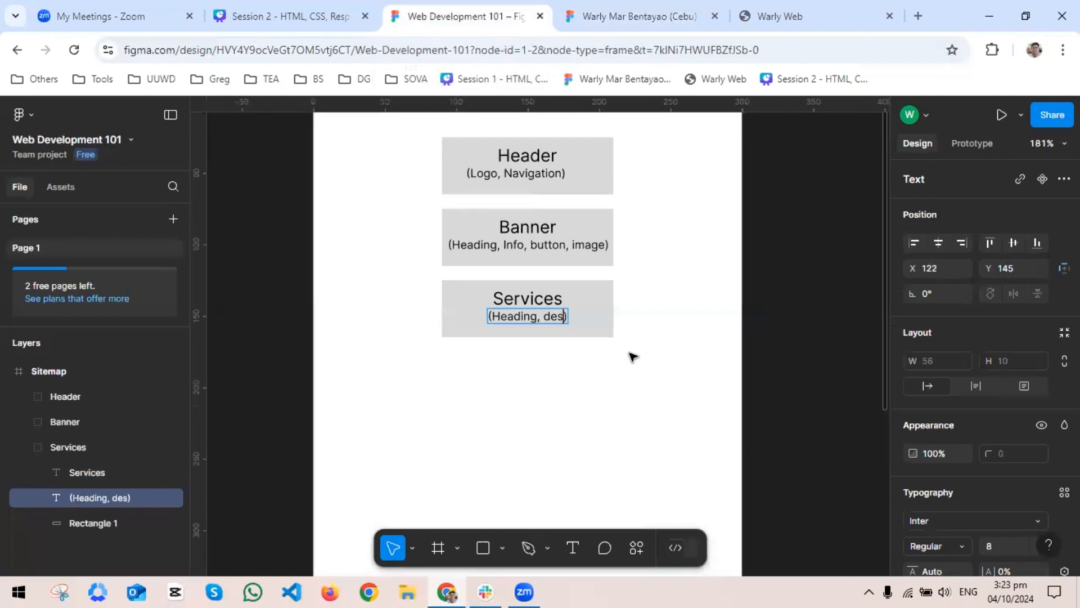
type("n")
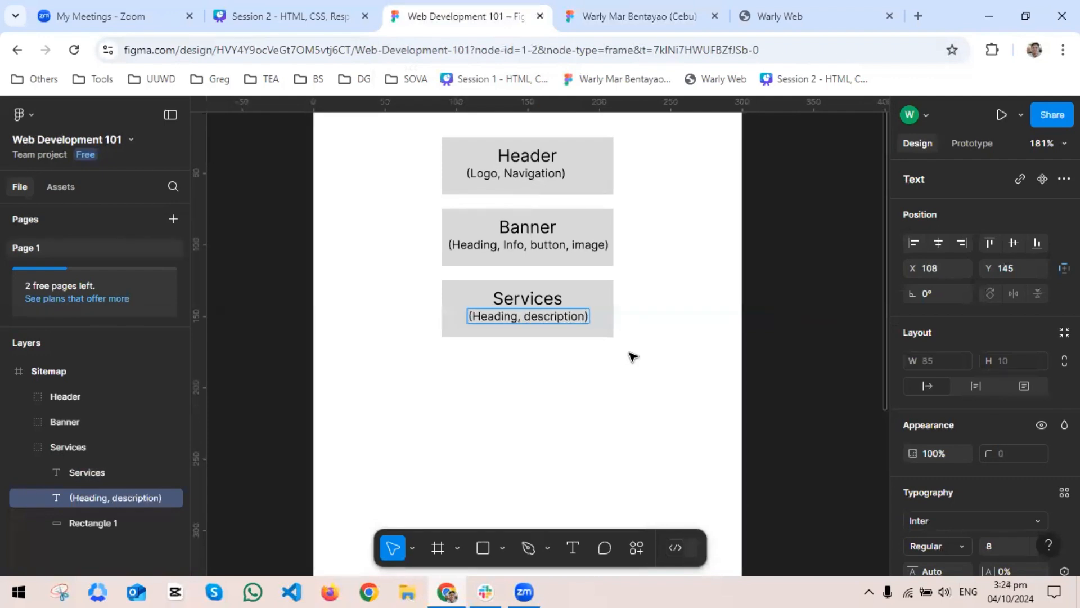
key("Escape")
left_click(789, 307)
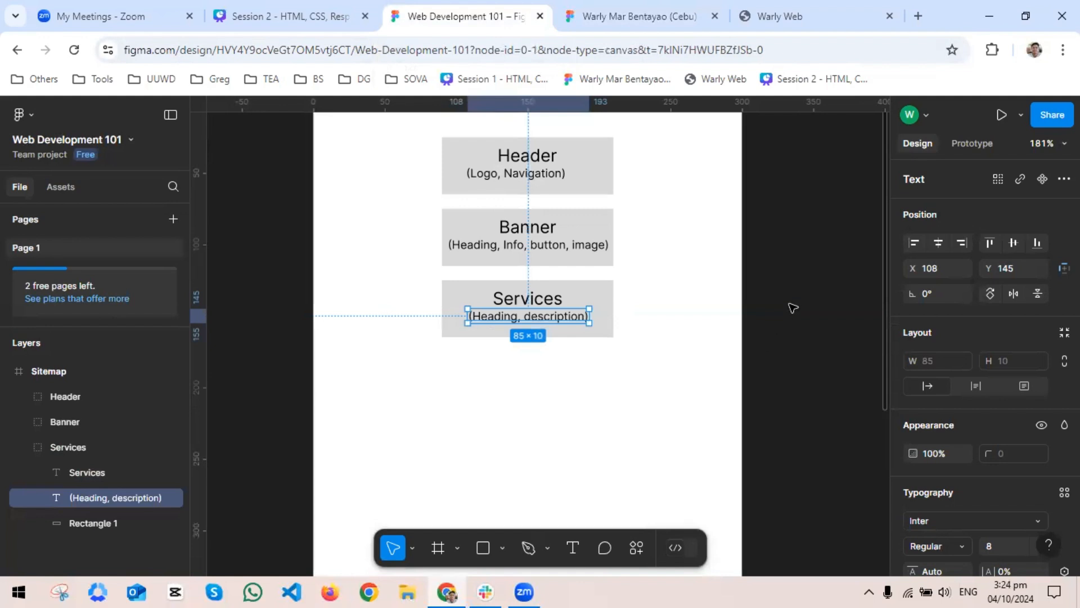
scroll(692, 304, "down", 1)
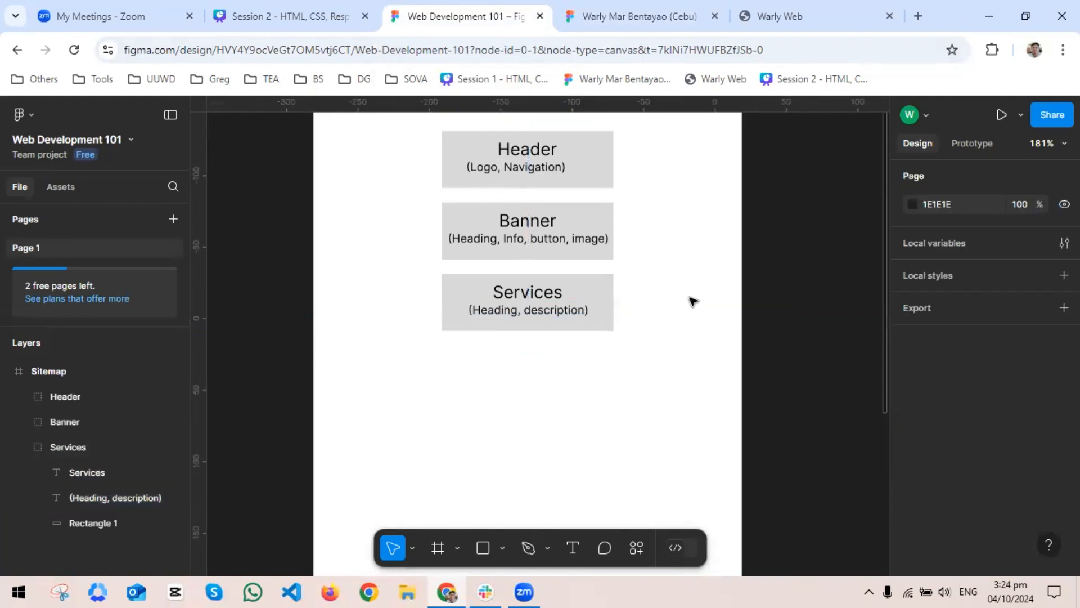
scroll(656, 346, "down", 2)
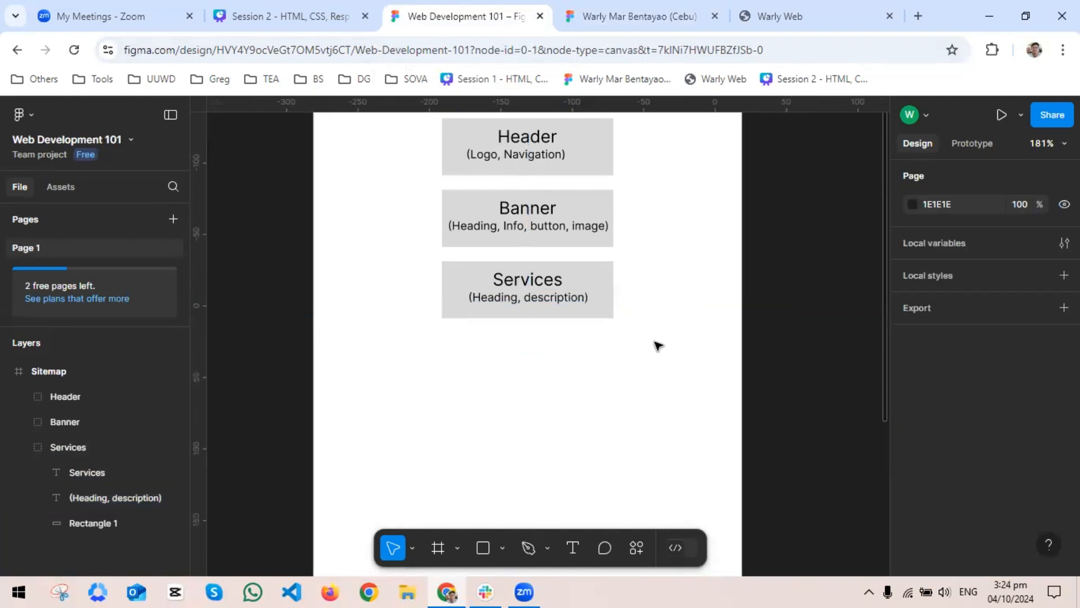
scroll(656, 344, "up", 5)
scroll(653, 340, "down", 2)
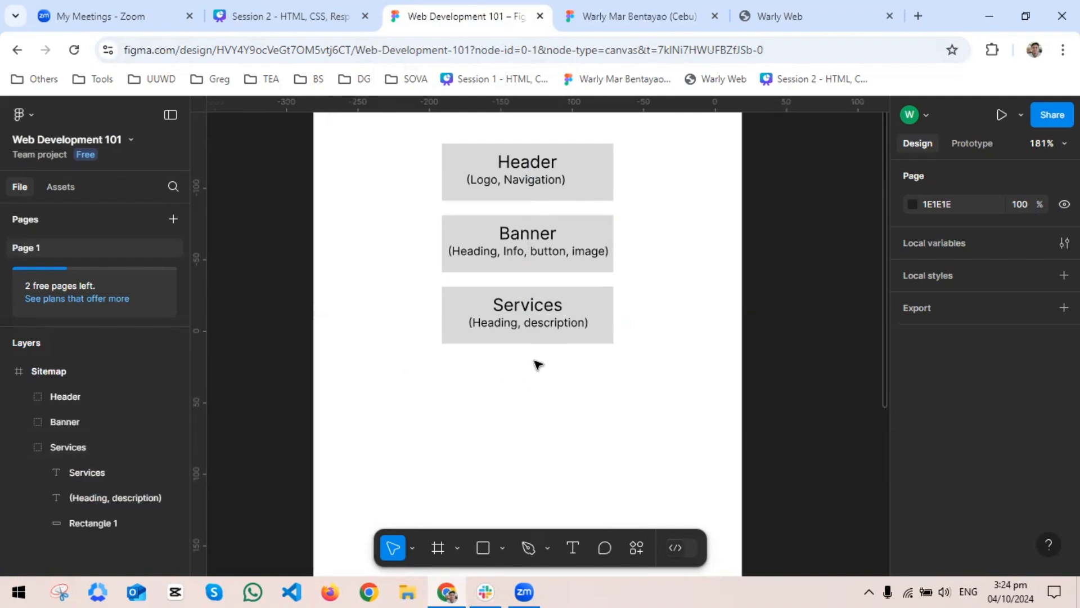
Duplicate the Services group and move the copy straight down to Y 195
scroll(537, 363, "down", 2)
scroll(537, 360, "down", 2)
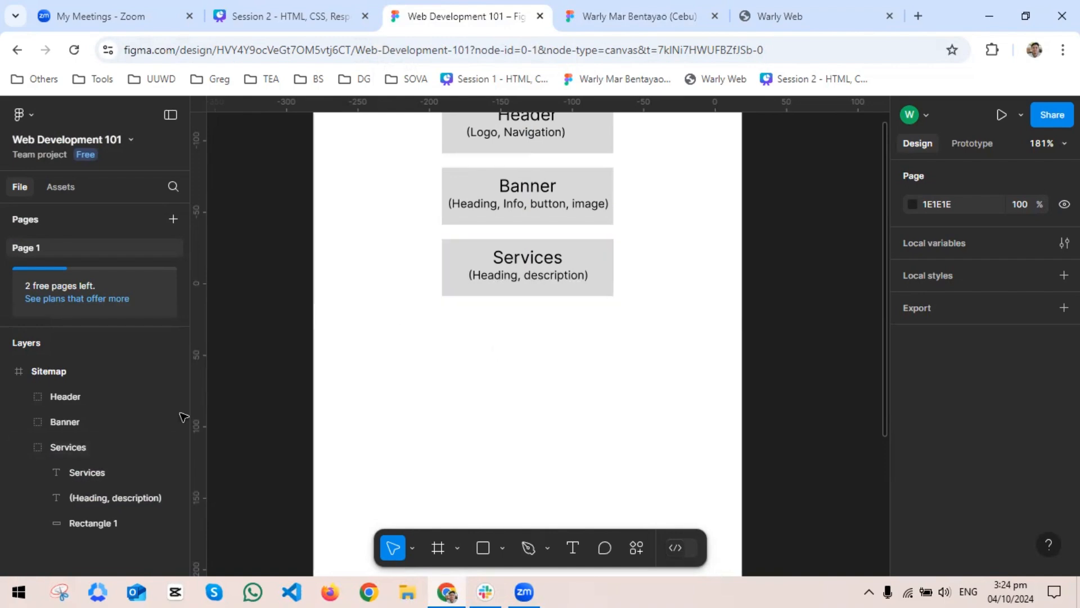
left_click(18, 447)
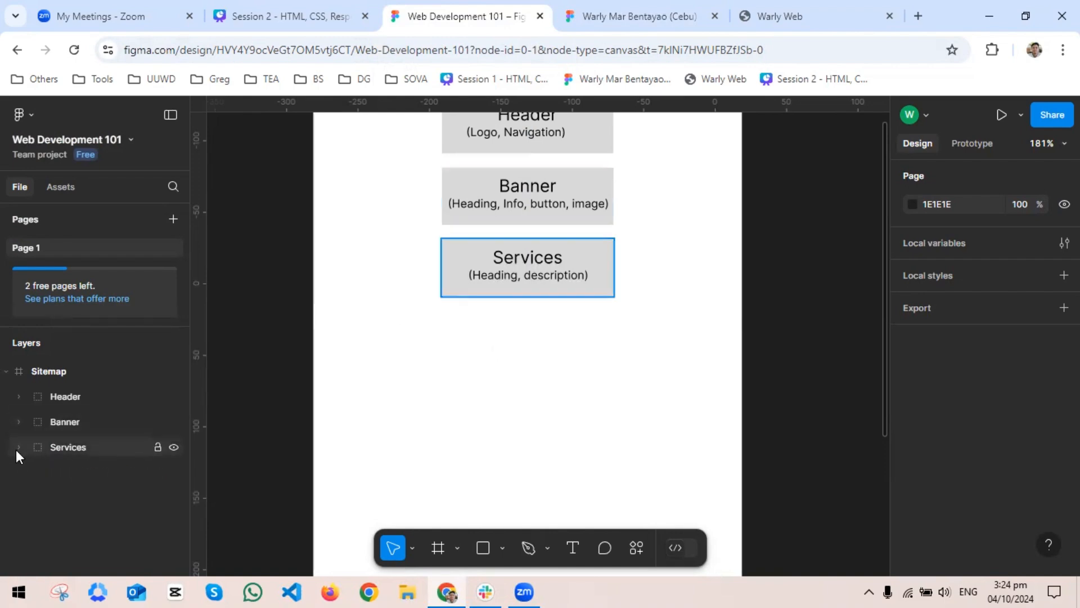
left_click(100, 447)
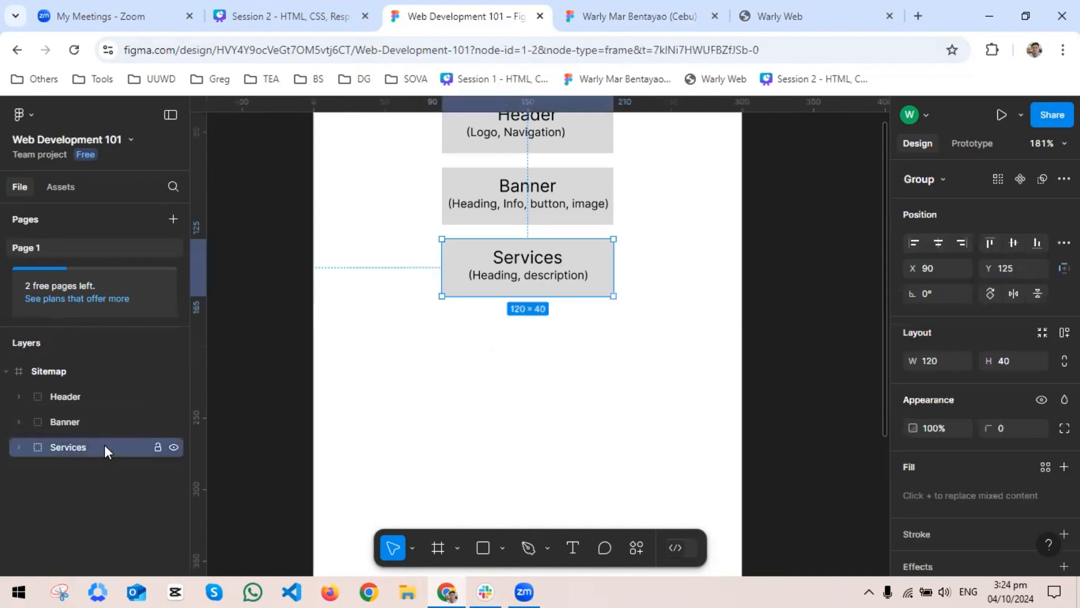
key("ctrl+d")
key("shift+Down")
key("shift+Down")
key("shift+Down")
key("shift+Down")
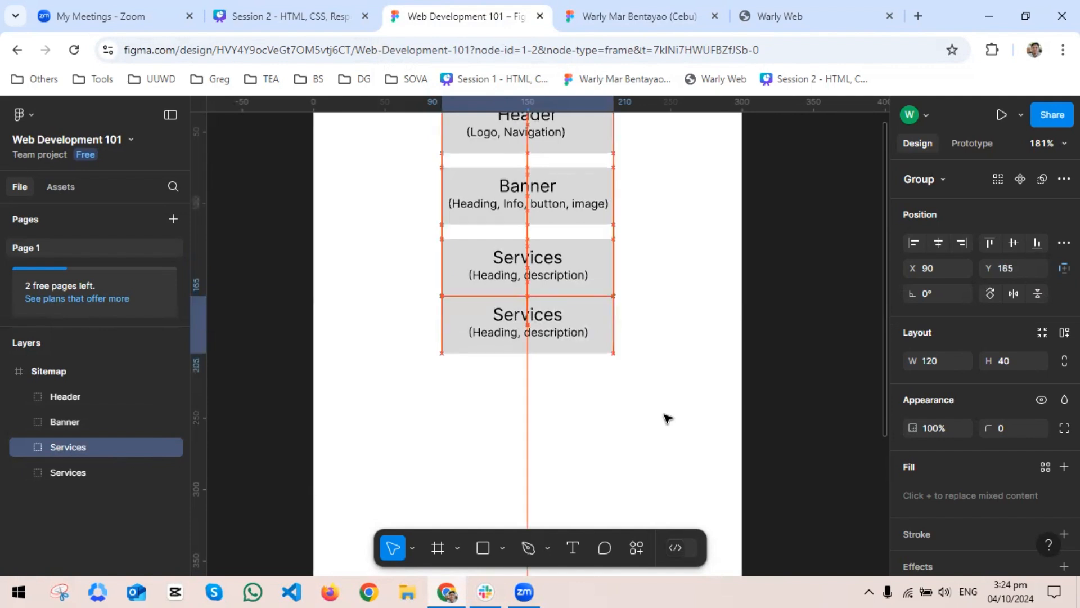
key("shift+Down")
key("shift+Down")
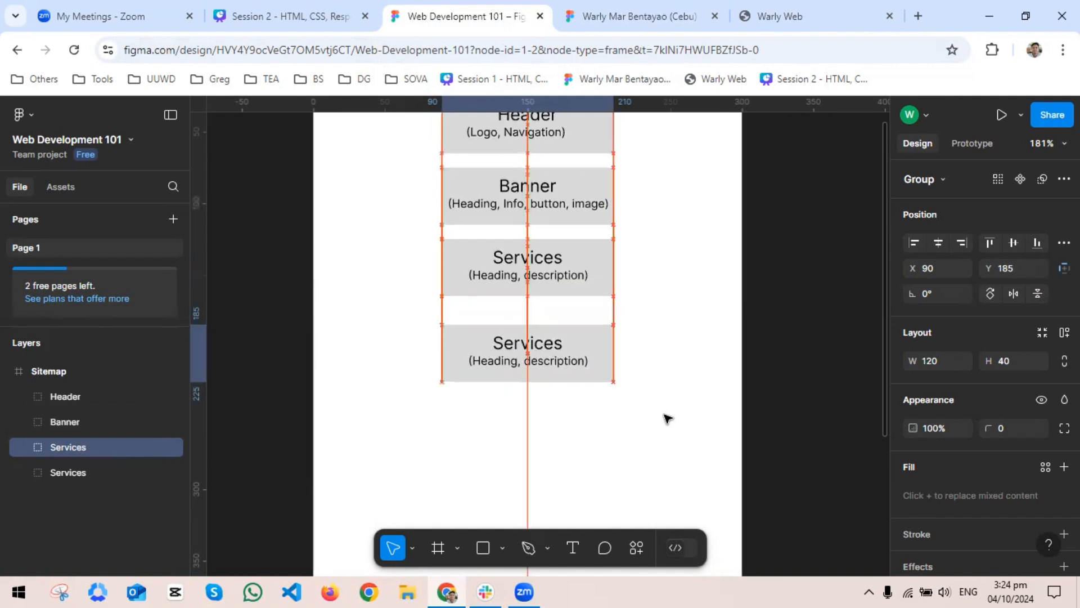
key("shift+Down")
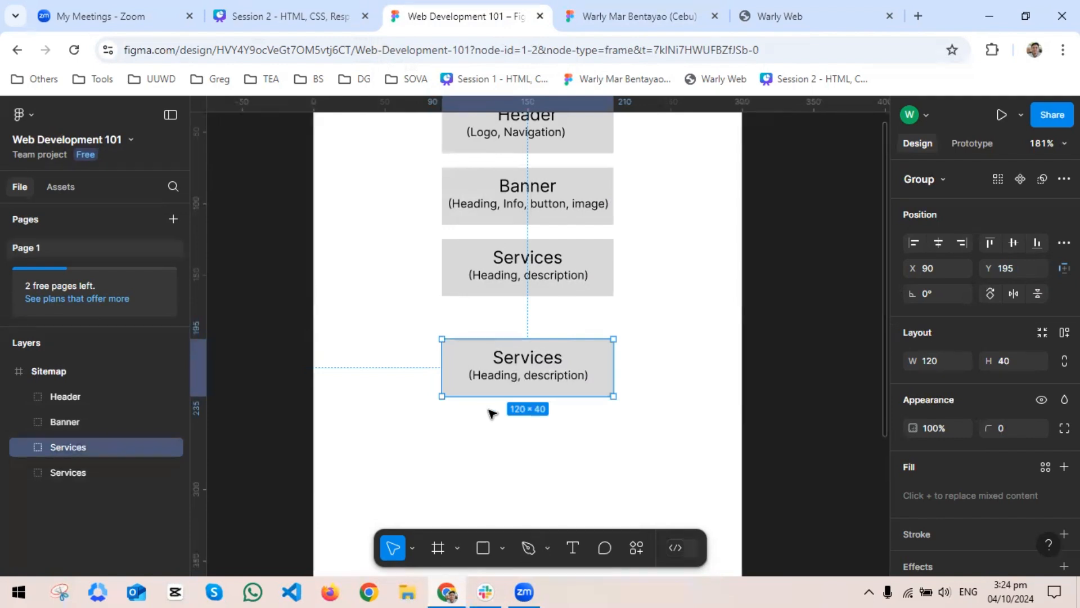
Widen the Sitemap frame and set its width to 400
scroll(610, 368, "down", 1)
scroll(610, 368, "down", 3)
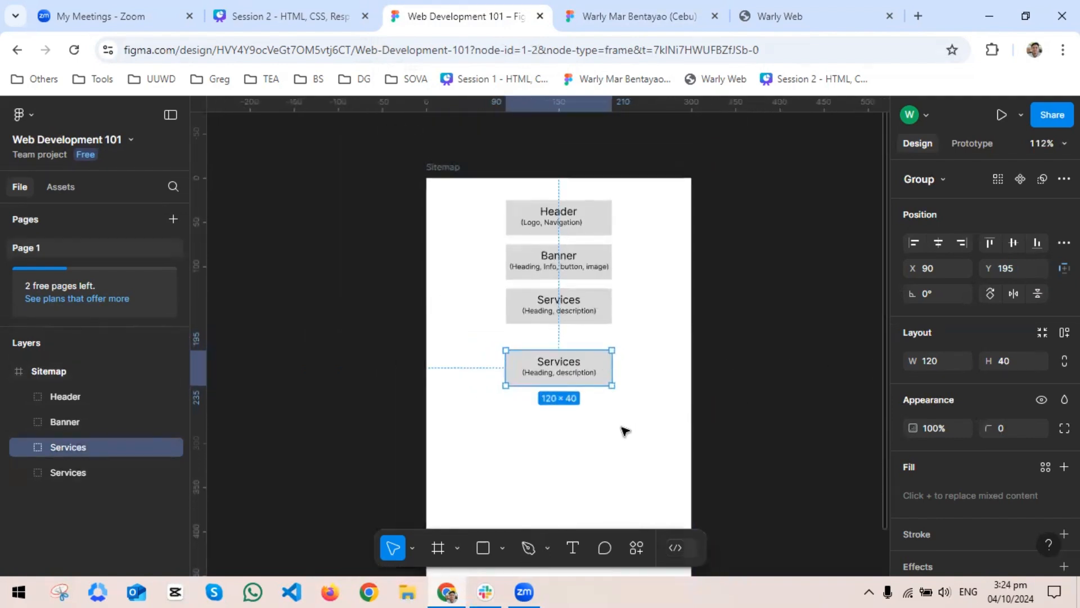
scroll(611, 411, "up", 3)
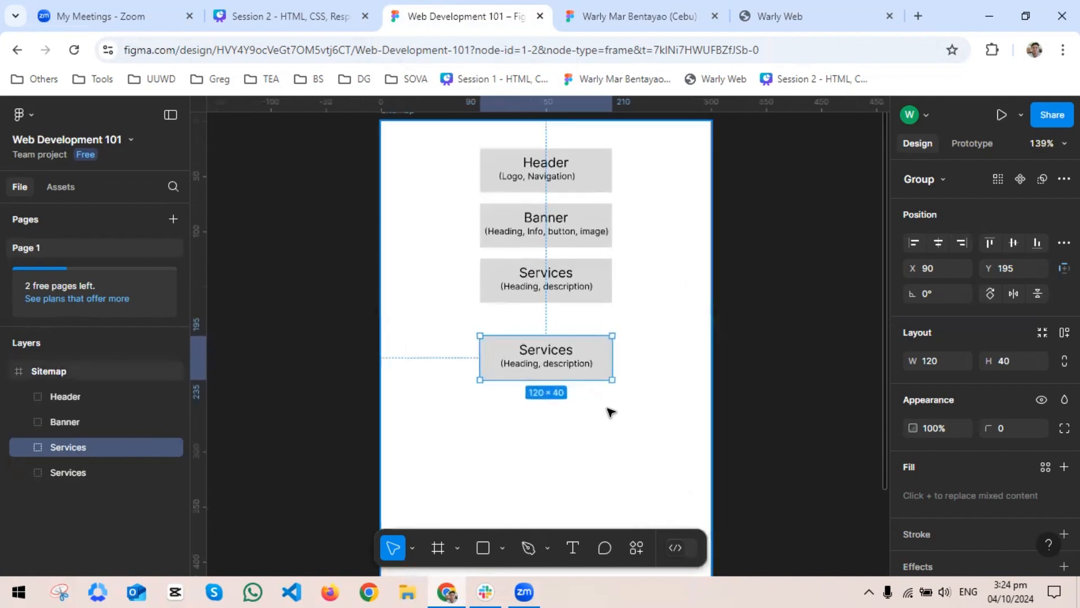
scroll(610, 411, "down", 2)
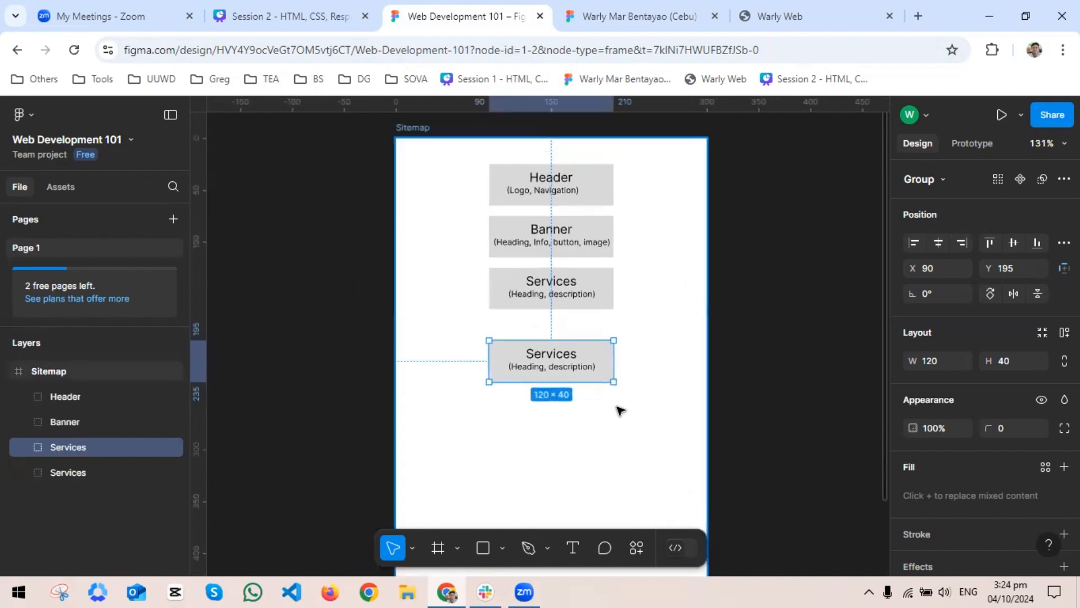
left_click(658, 312)
left_click(66, 370)
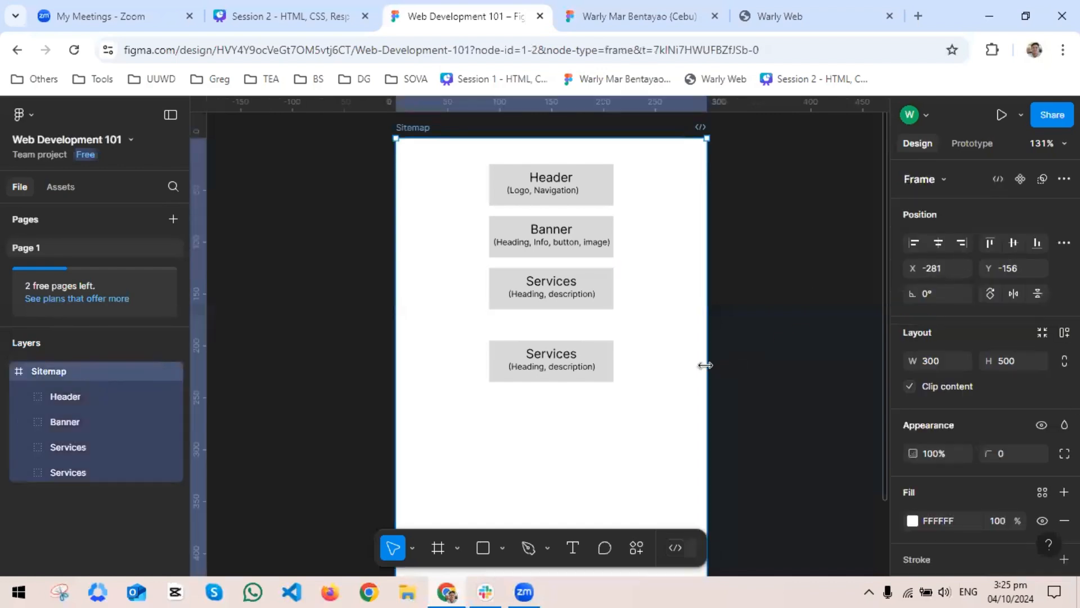
left_click_drag(713, 365, 775, 357)
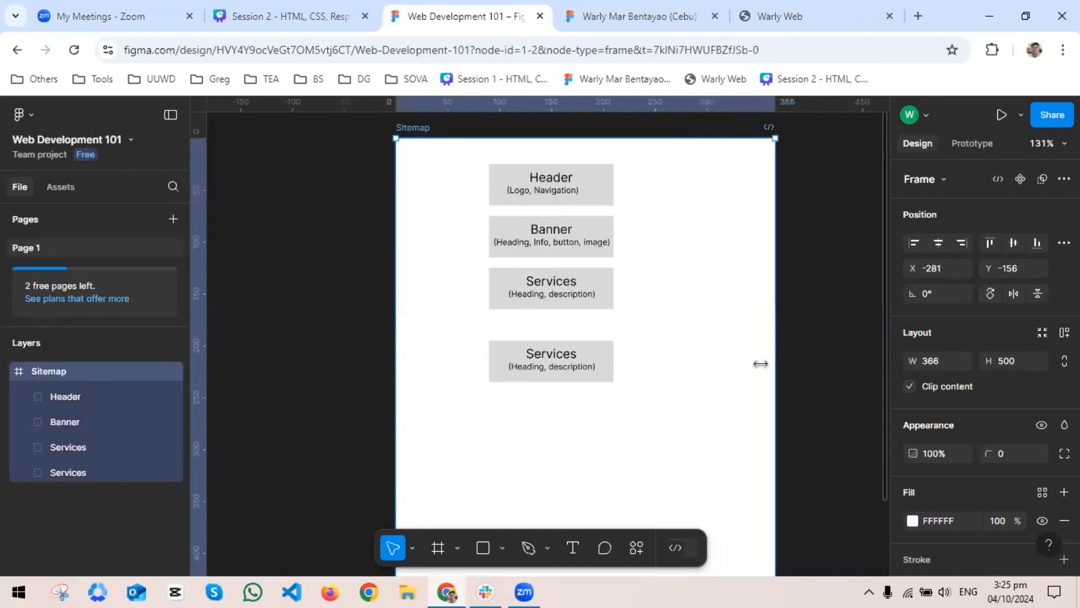
scroll(974, 483, "down", 2)
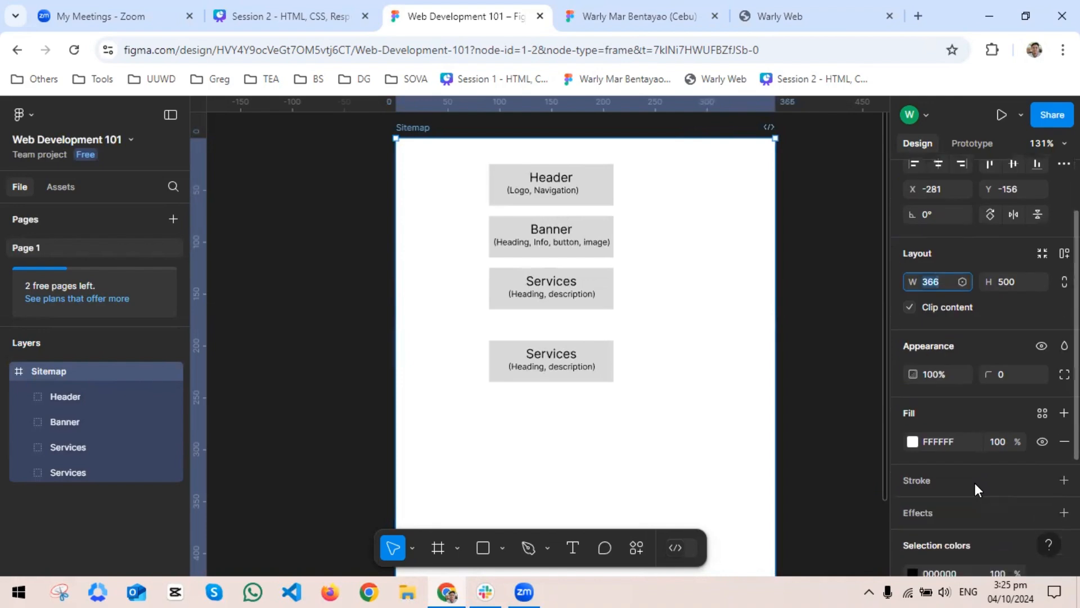
type("400")
key("Return")
scroll(689, 463, "down", 3)
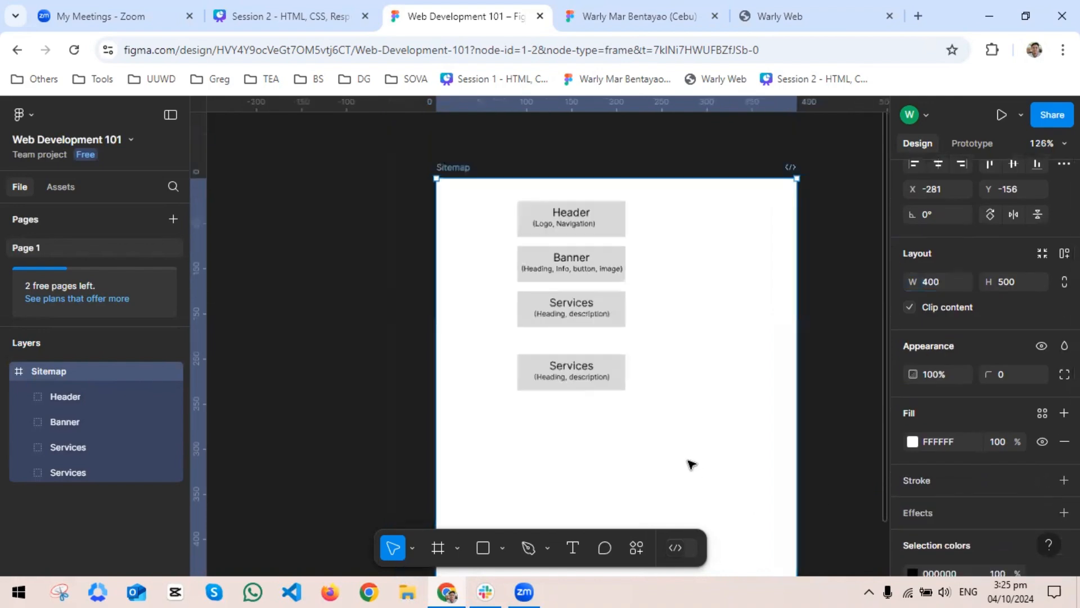
Move the Header, Banner and both Services groups together to X 140, centred horizontally in the Sitemap frame
left_click(86, 401)
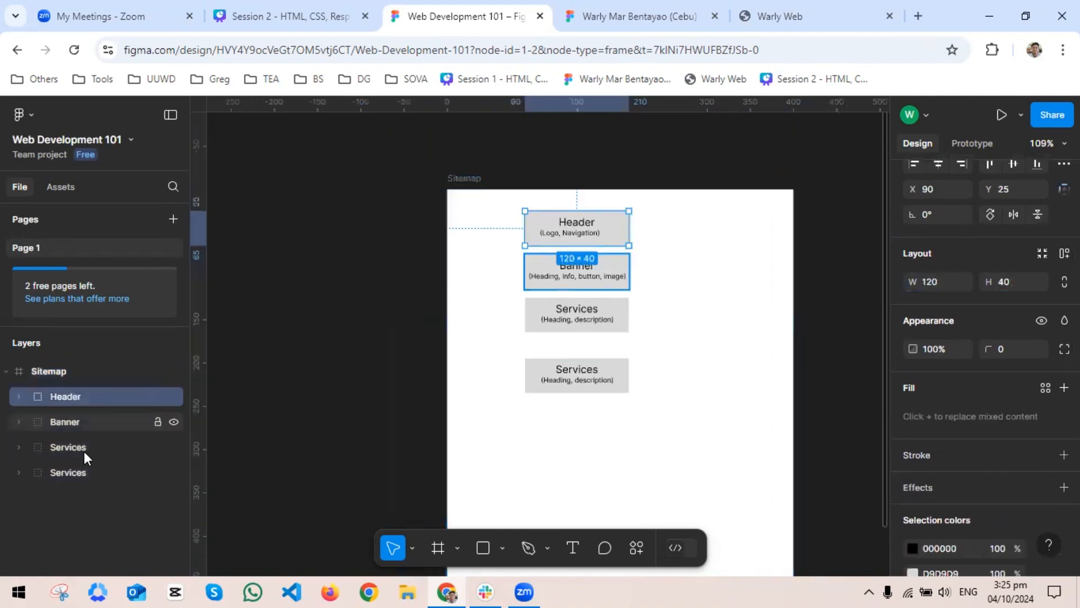
left_click(83, 471, "shift")
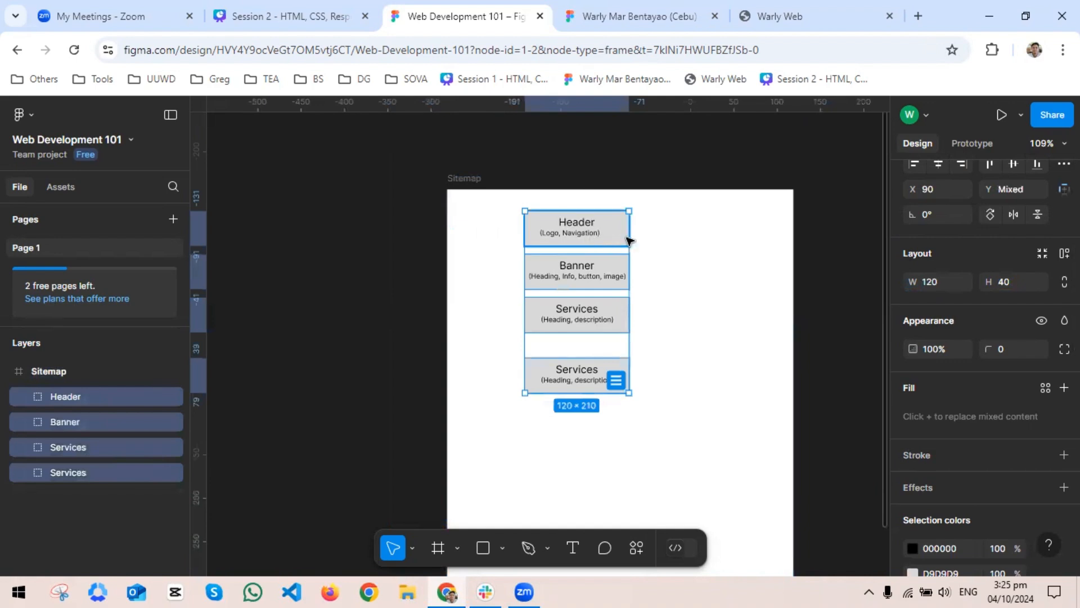
left_click_drag(591, 239, 633, 237)
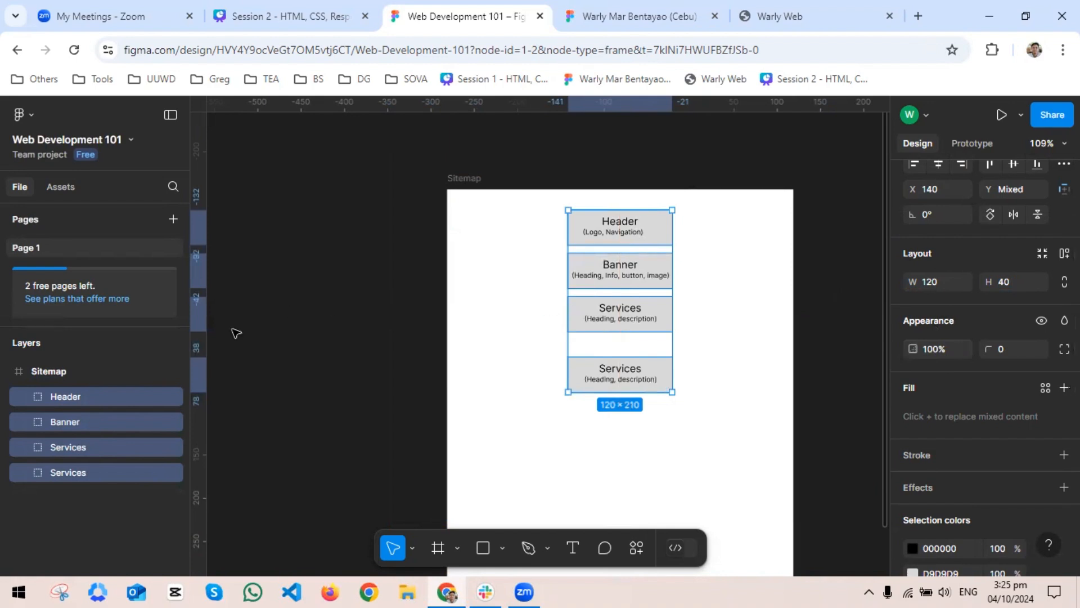
left_click(287, 383)
Set the Sitemap frame's width to 500
left_click(70, 371)
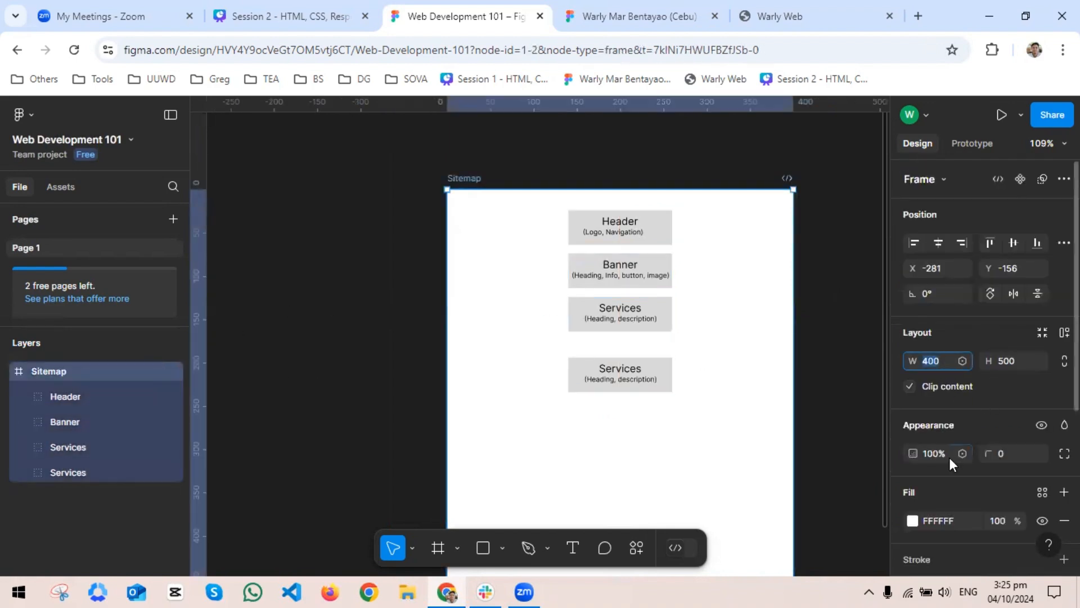
type("500")
key("Return")
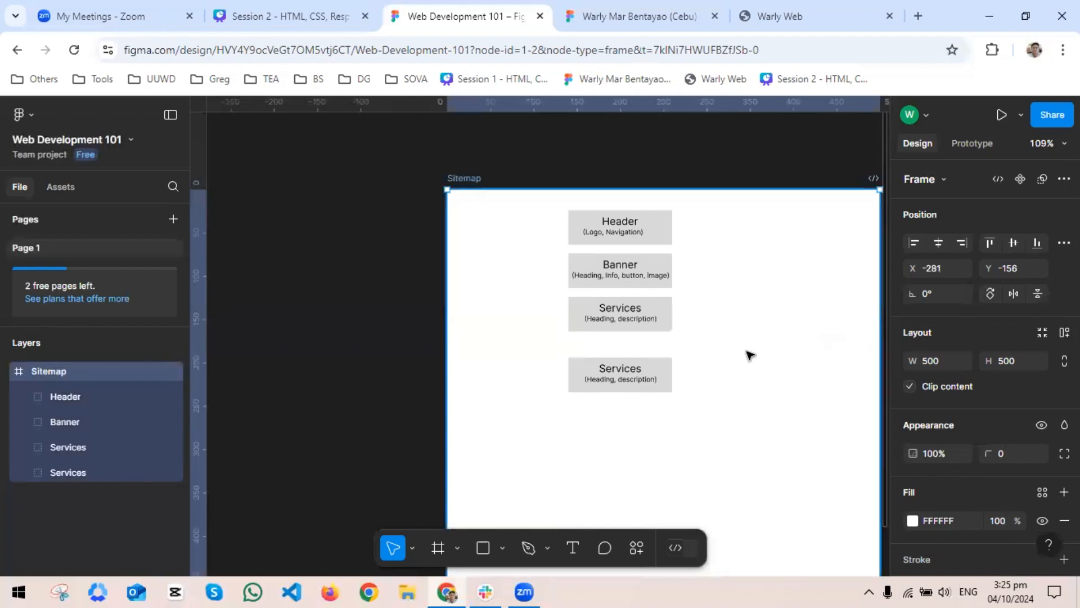
Move all four section groups together to X 190, centred horizontally in the Sitemap frame and slightly lower
scroll(737, 360, "down", 2)
left_click_drag(809, 381, 735, 369)
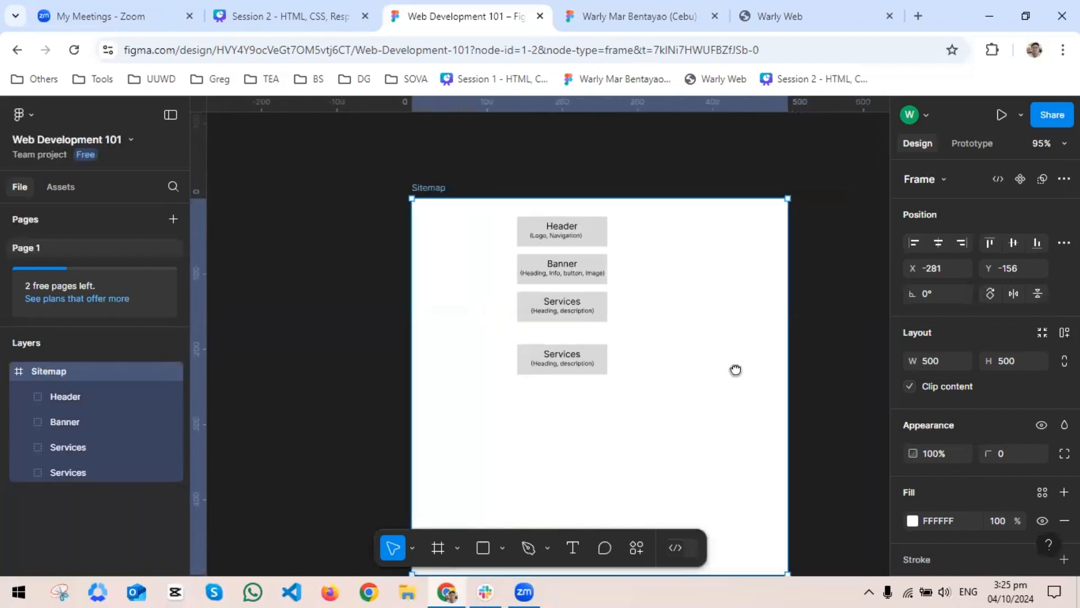
left_click(87, 397)
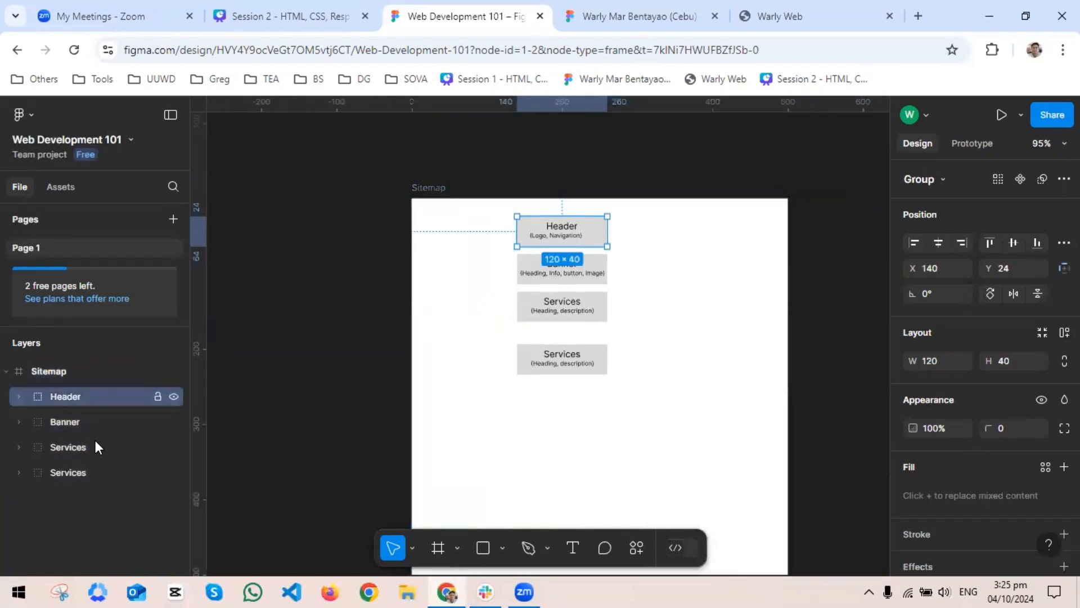
left_click(86, 474, "shift")
left_click_drag(563, 239, 596, 243)
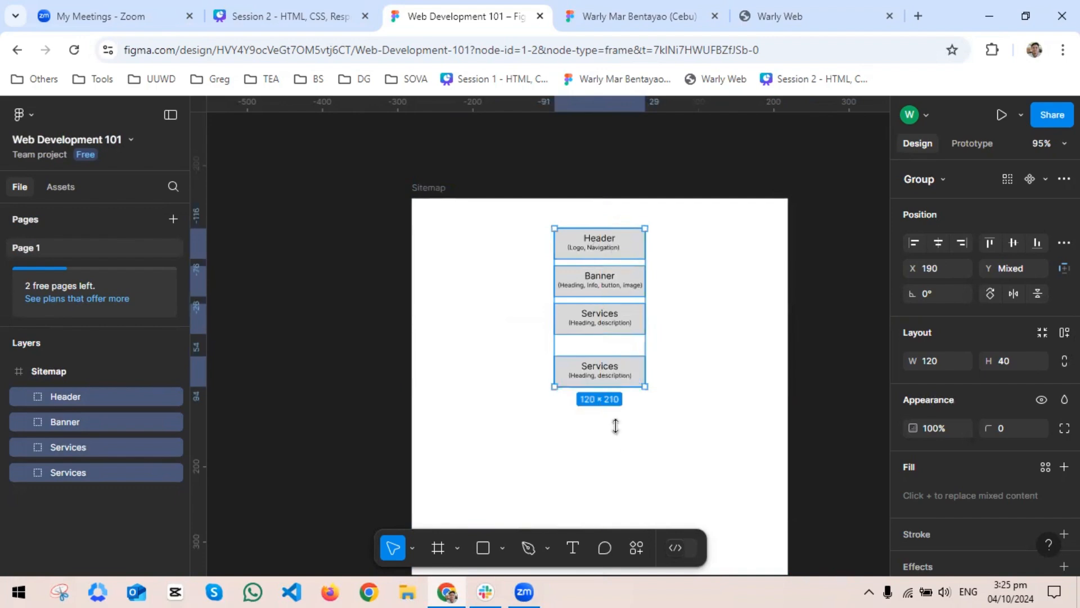
scroll(619, 434, "up", 4)
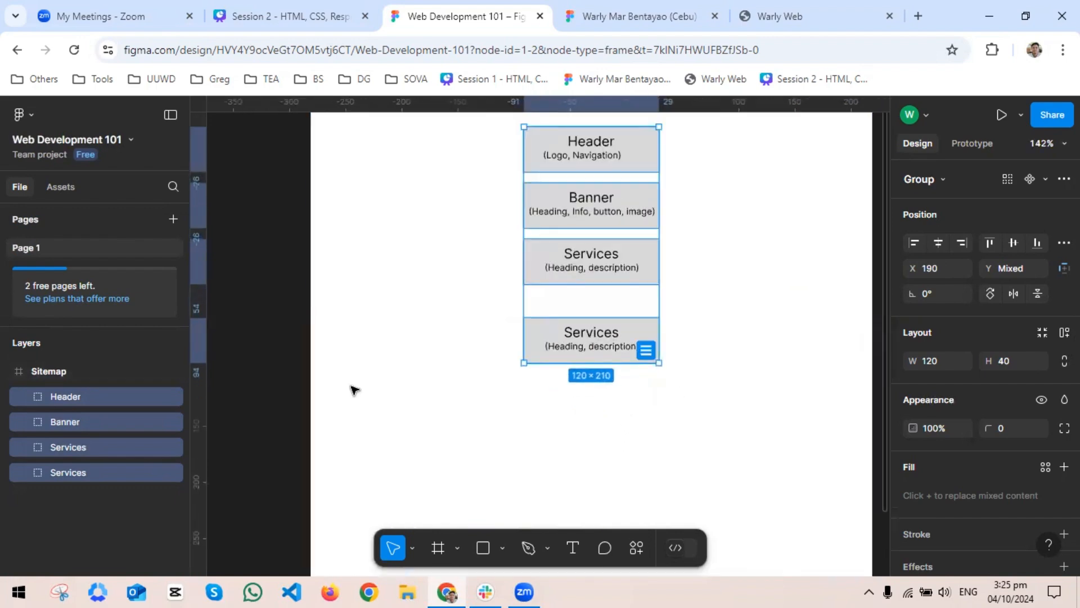
Change the title of the lower Services box to "SEO Specialist" and widen its text box to 104 so it fits on one line
left_click(245, 393)
double_click(589, 338)
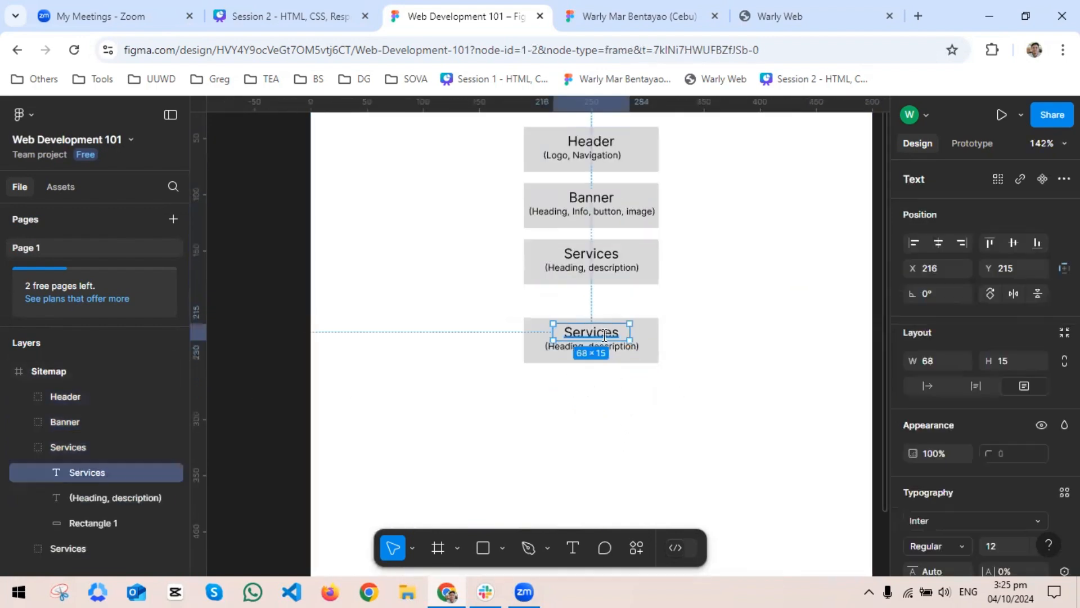
double_click(589, 338)
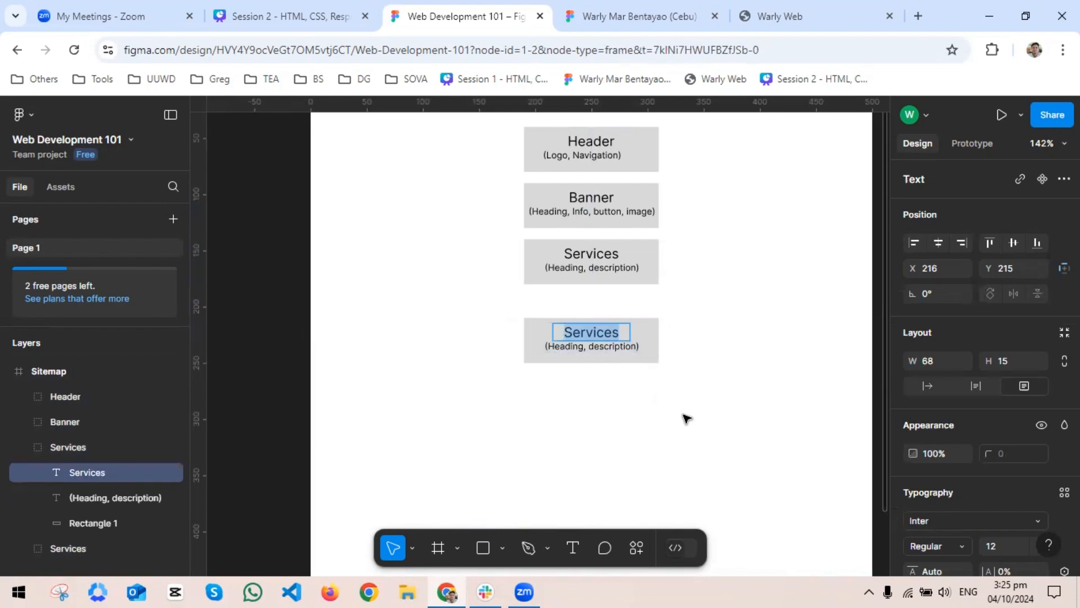
type("SE")
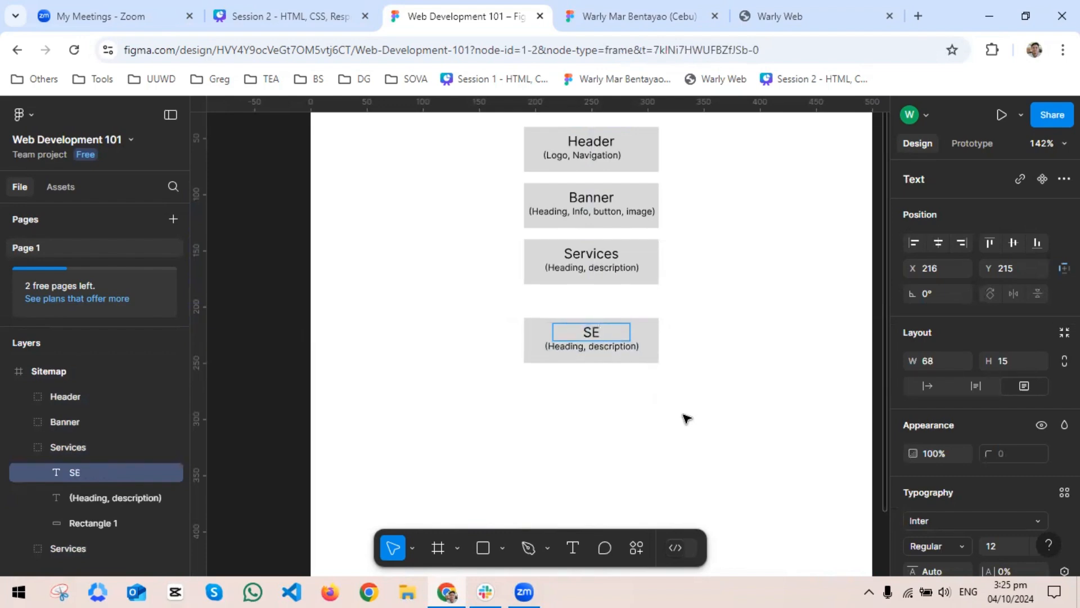
type("O Specialist")
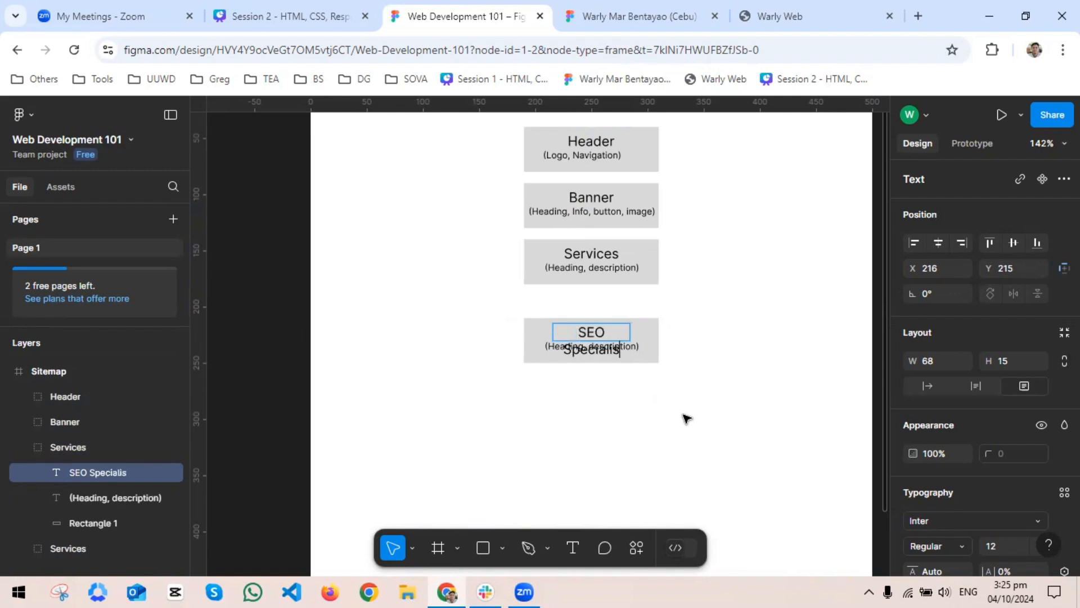
key("Escape")
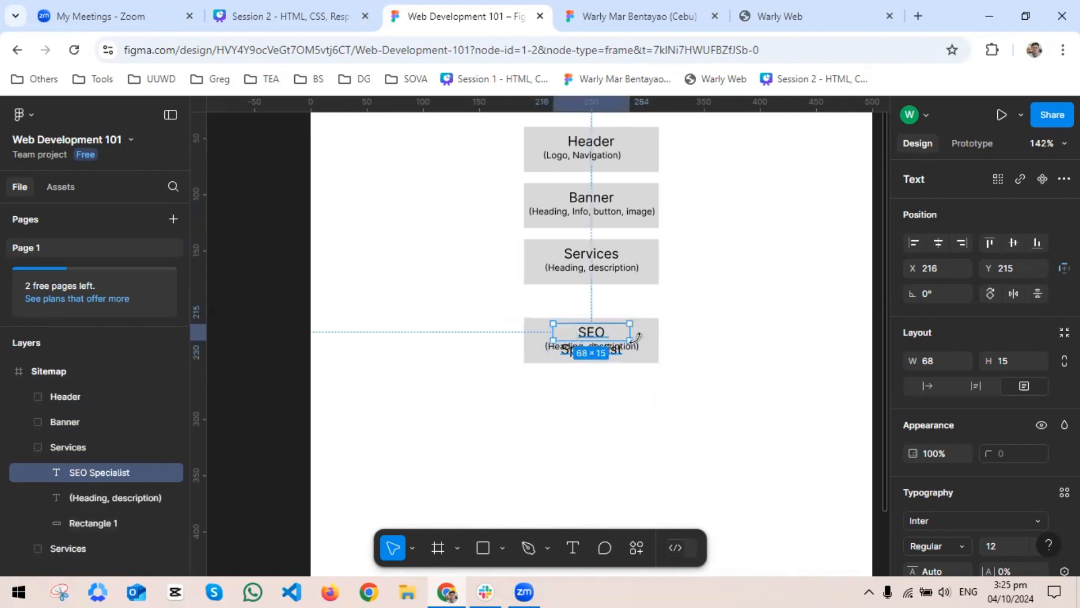
left_click_drag(630, 332, 658, 332)
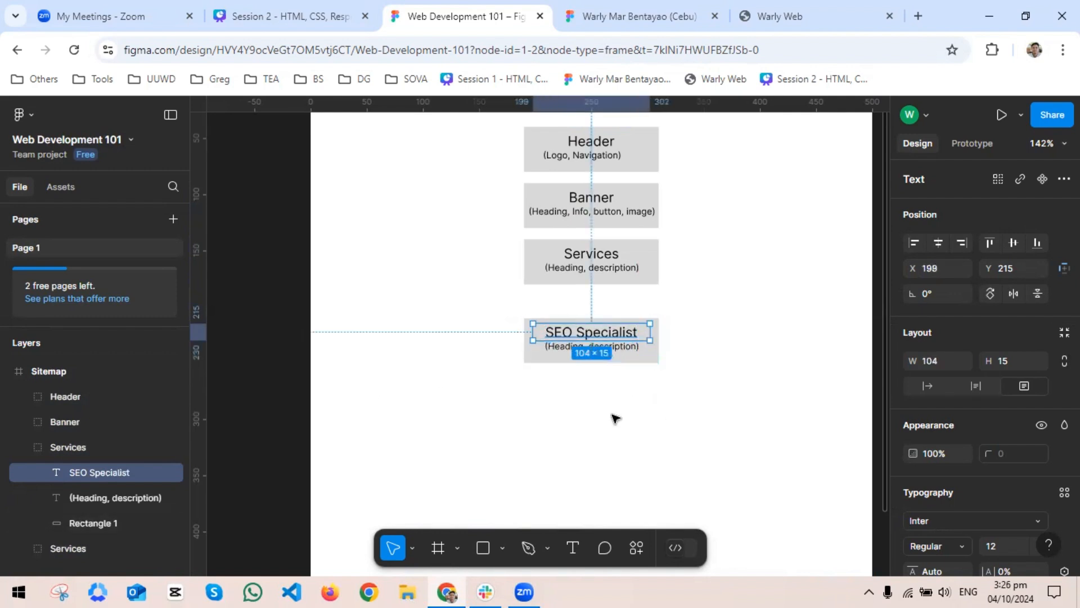
left_click(612, 414)
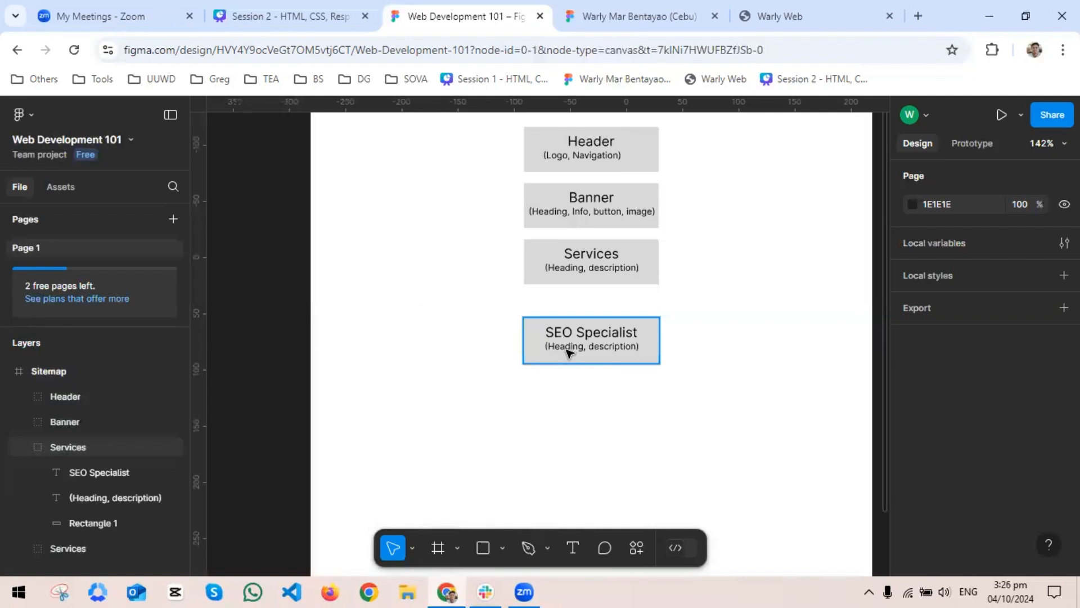
Replace the word "Heading" with "icon" in the subtitle of the SEO Specialist box
double_click(565, 350)
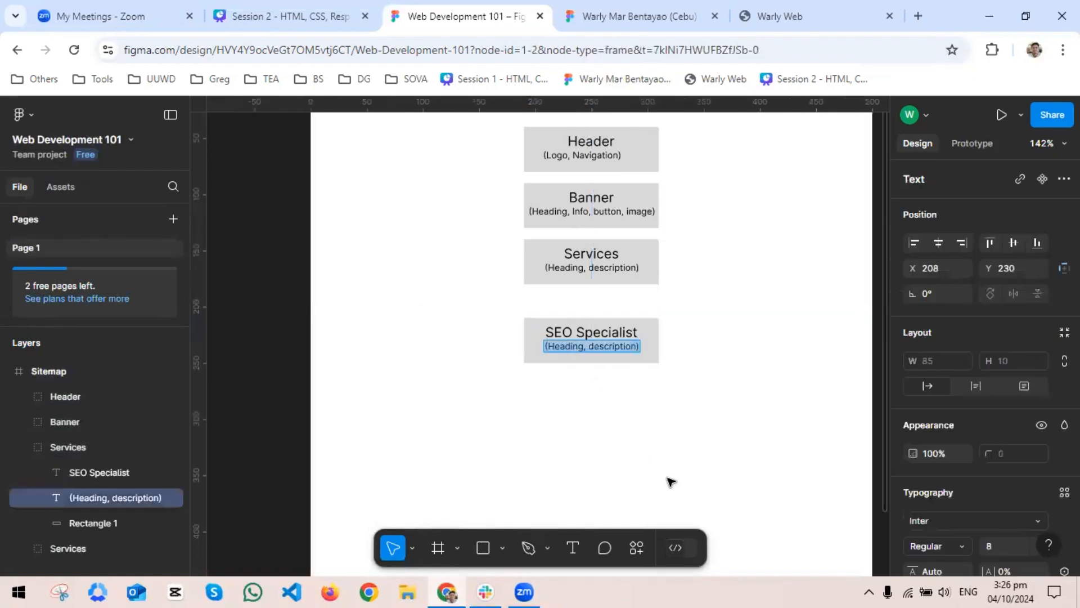
key("Left")
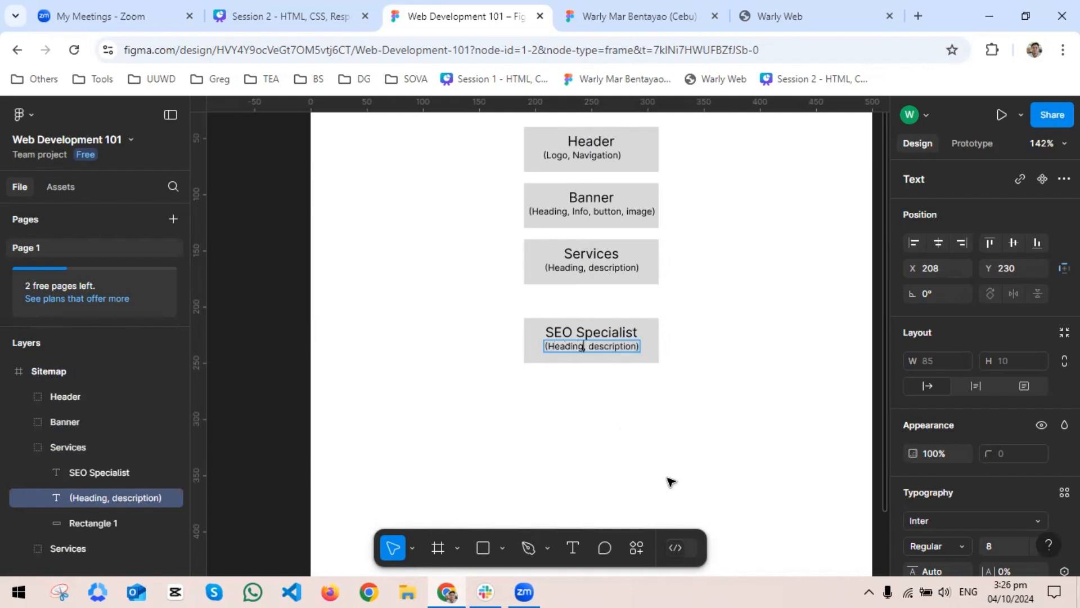
key("BackSpace")
key("BackSpace")
key("BackSpace")
key("BackSpace")
key("BackSpace")
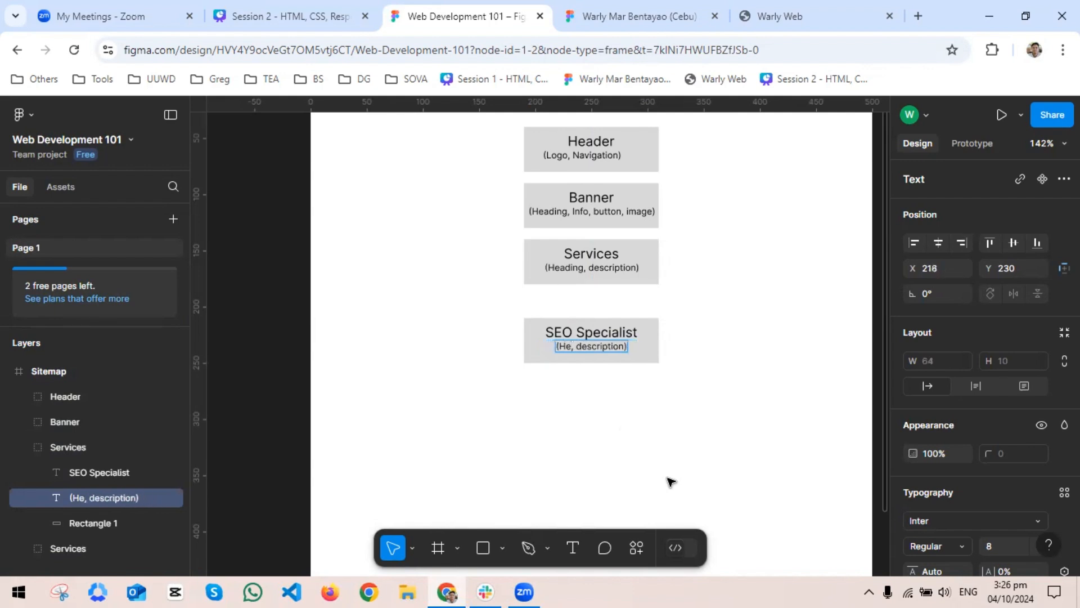
key("BackSpace")
key("BackSpace")
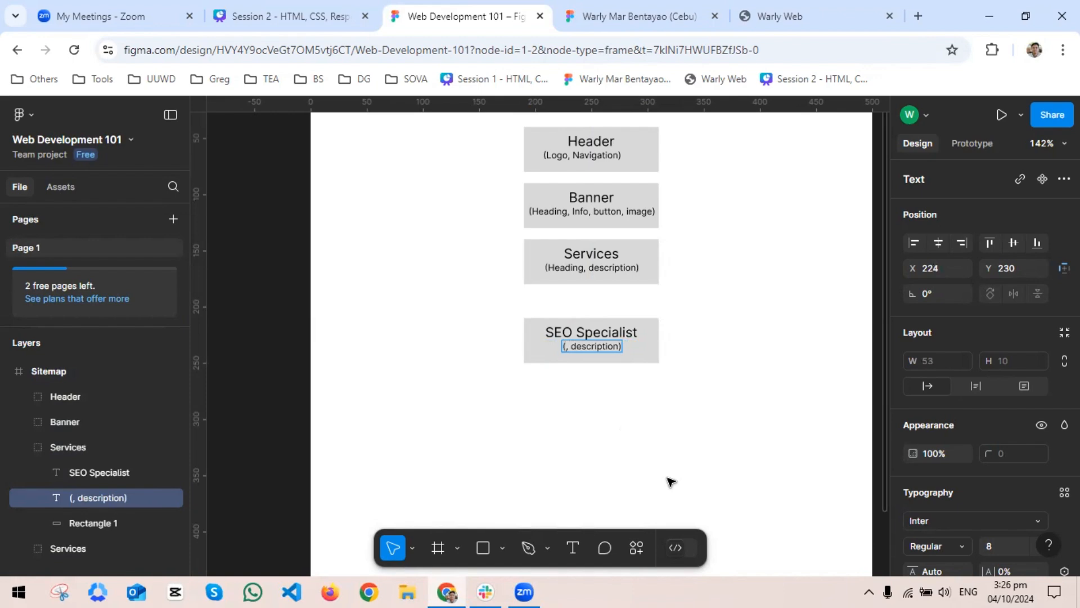
type("icon")
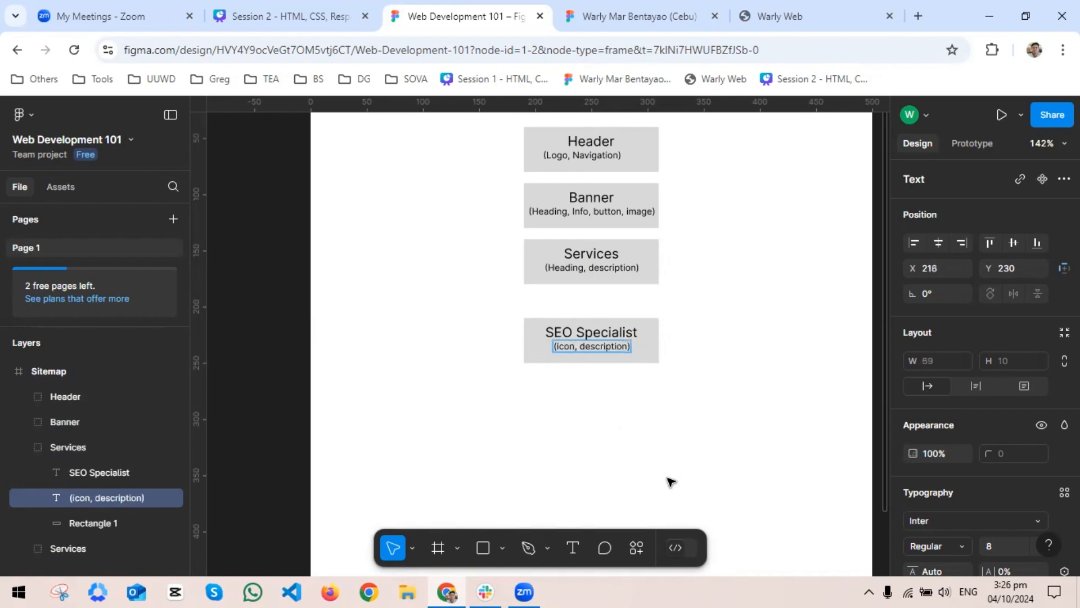
Switch to the reference blog site, look through its card sections and recent posts, and return to the Figma sitemap
left_click(773, 19)
scroll(576, 389, "down", 10)
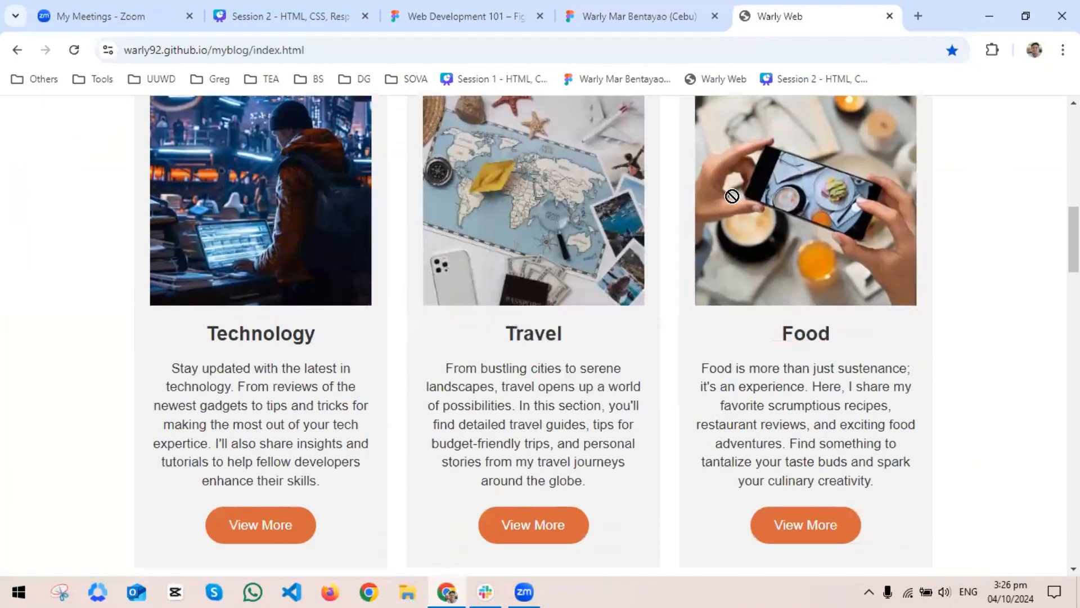
scroll(731, 272, "down", 8)
scroll(693, 296, "down", 12)
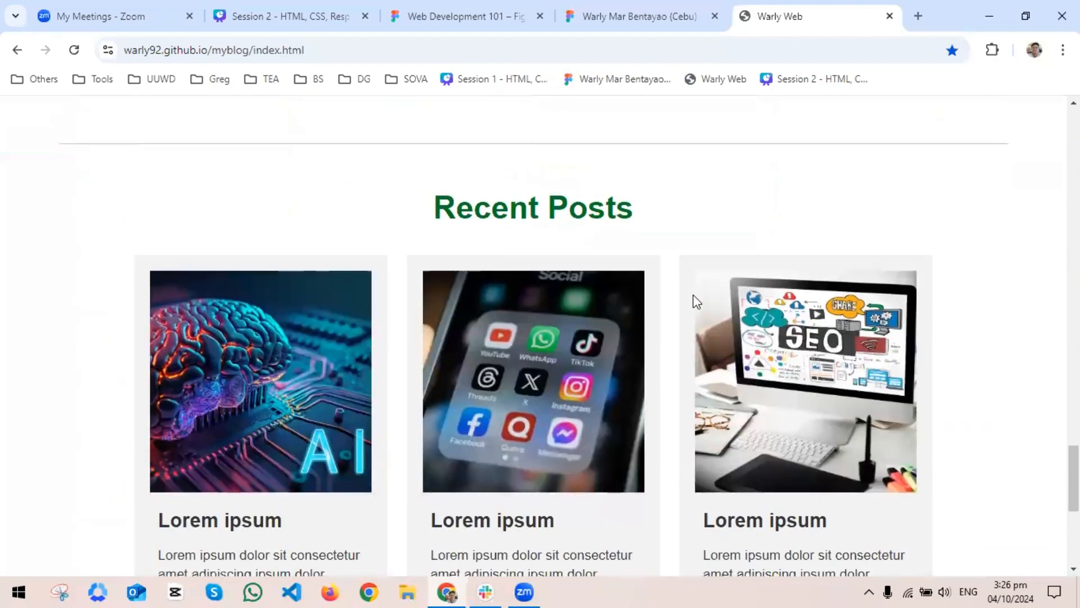
scroll(693, 285, "up", 5)
key("ctrl+shift+Tab")
key("ctrl+shift+Tab")
scroll(593, 388, "up", 2)
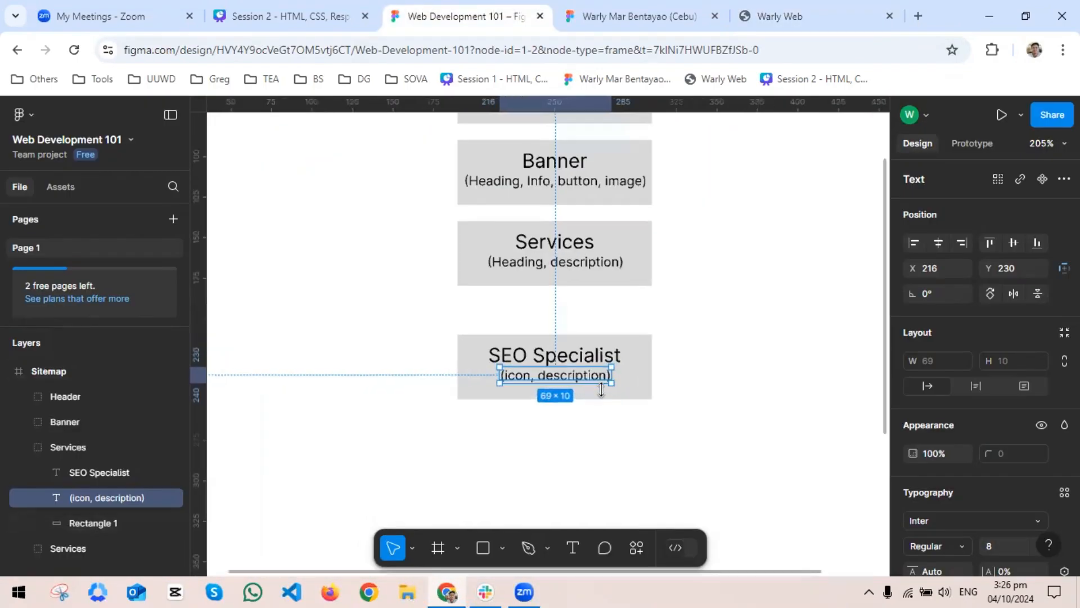
Complete the SEO Specialist box's subtitle so it reads "(icon, Heading, desc, btn)"
double_click(578, 376)
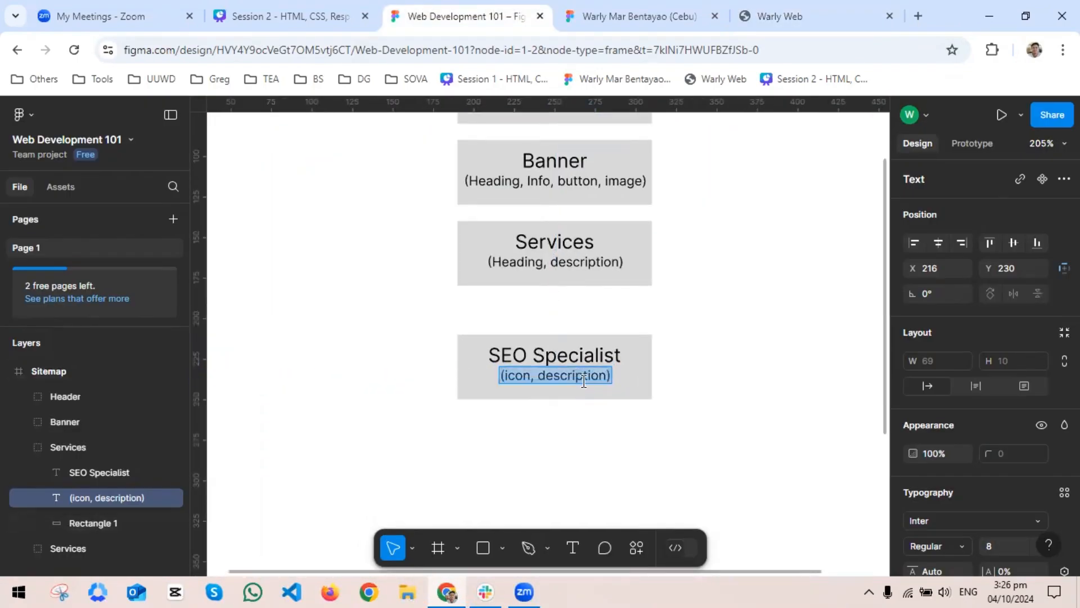
double_click(584, 376)
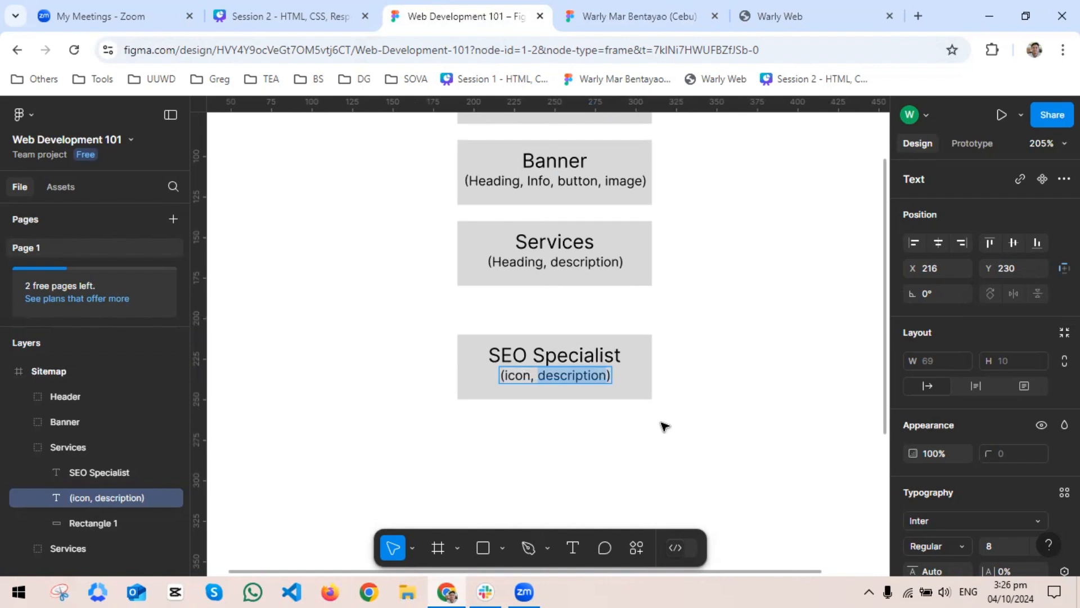
type("Heading")
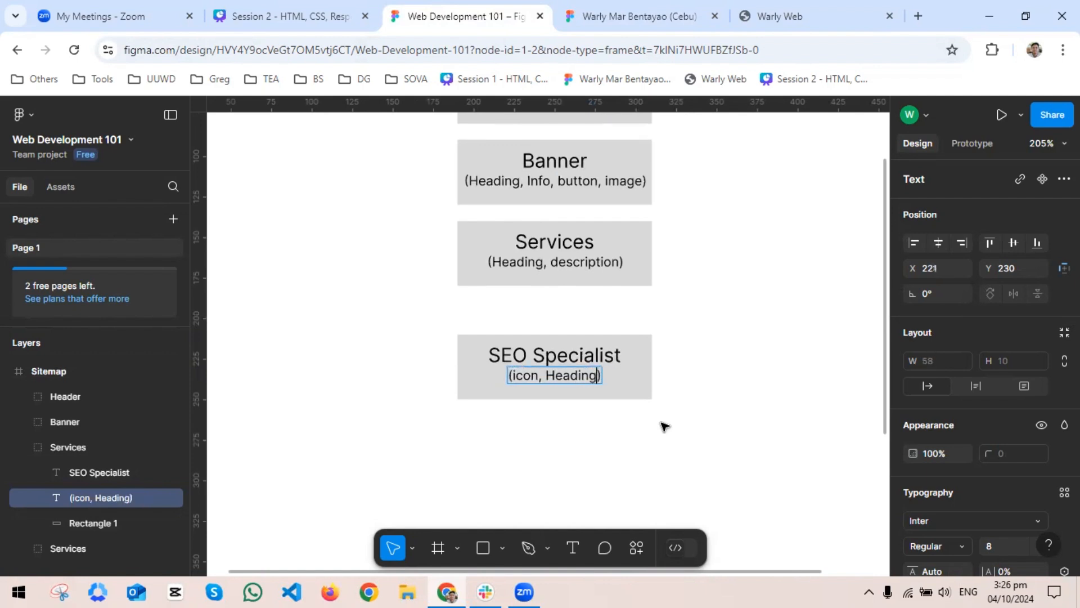
type(", ")
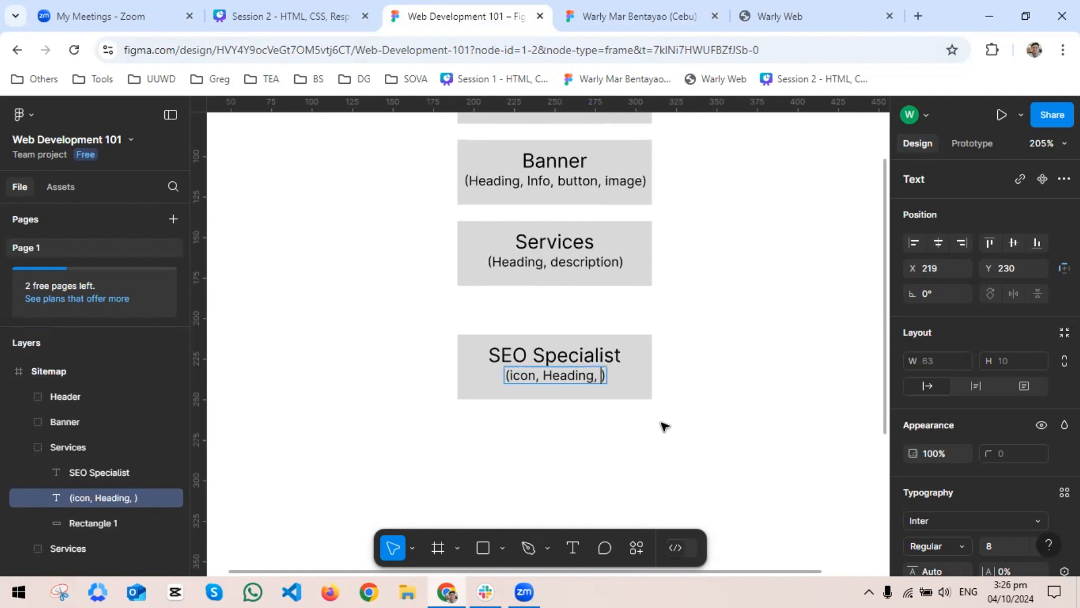
type("info")
key("BackSpace")
key("BackSpace")
key("BackSpace")
key("BackSpace")
type("dedc")
key("BackSpace")
key("BackSpace")
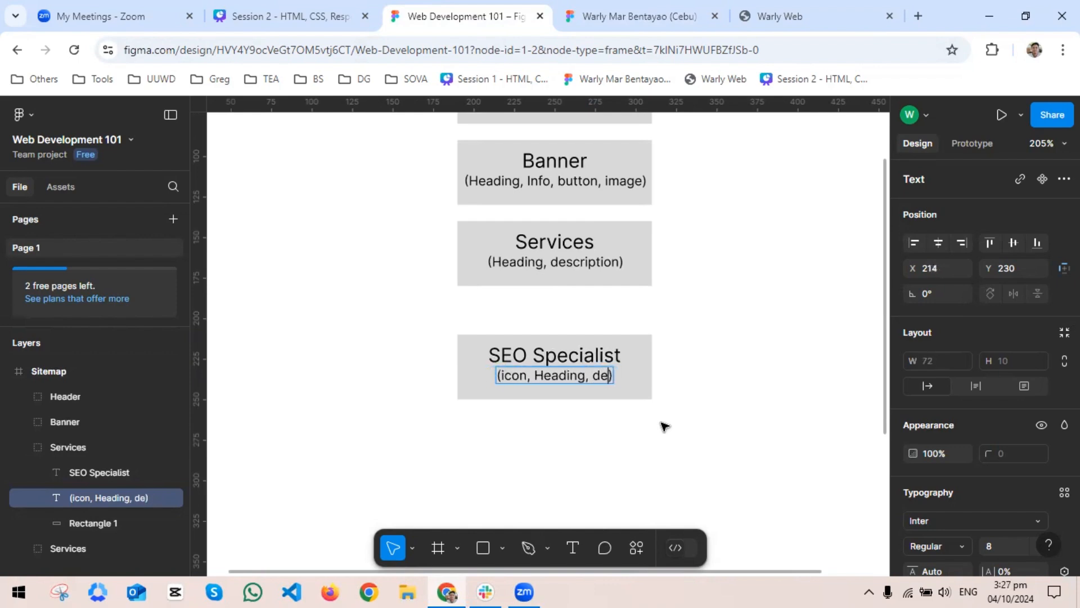
type("sc, ")
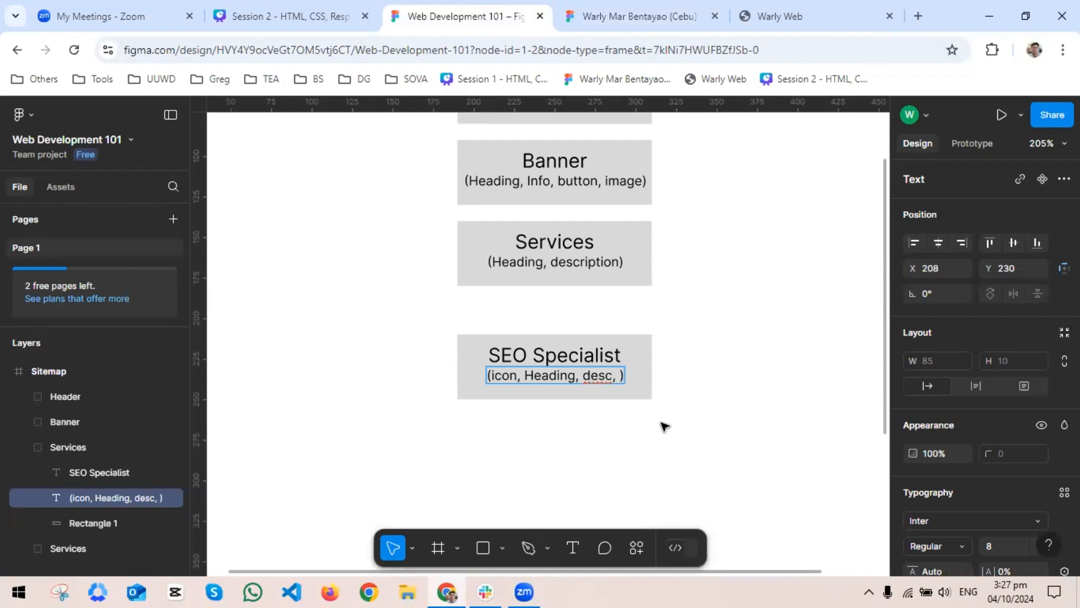
type("btn")
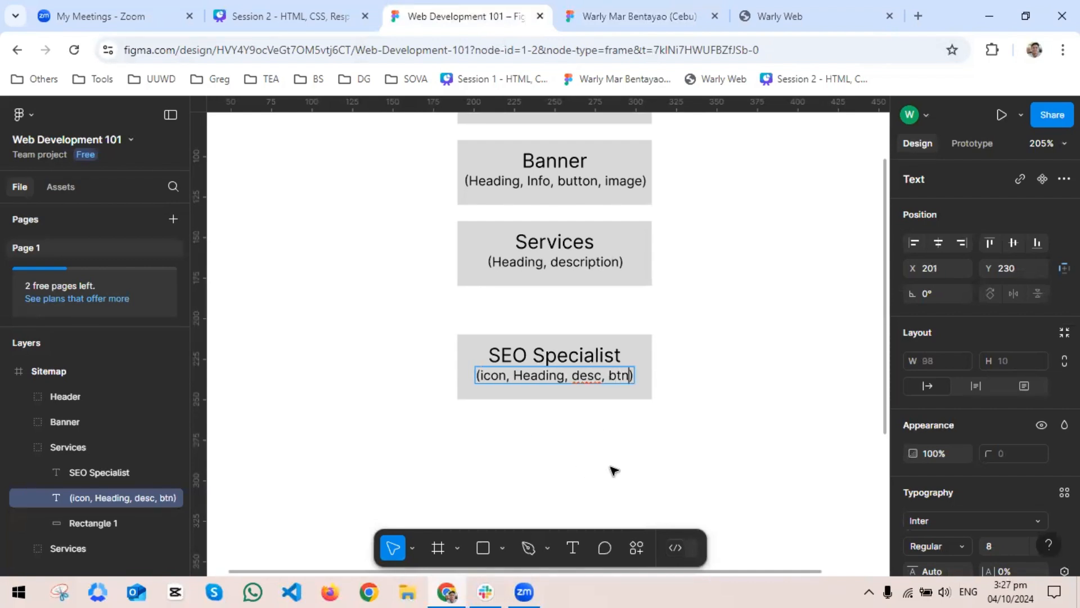
key("Escape")
scroll(675, 416, "down", 1)
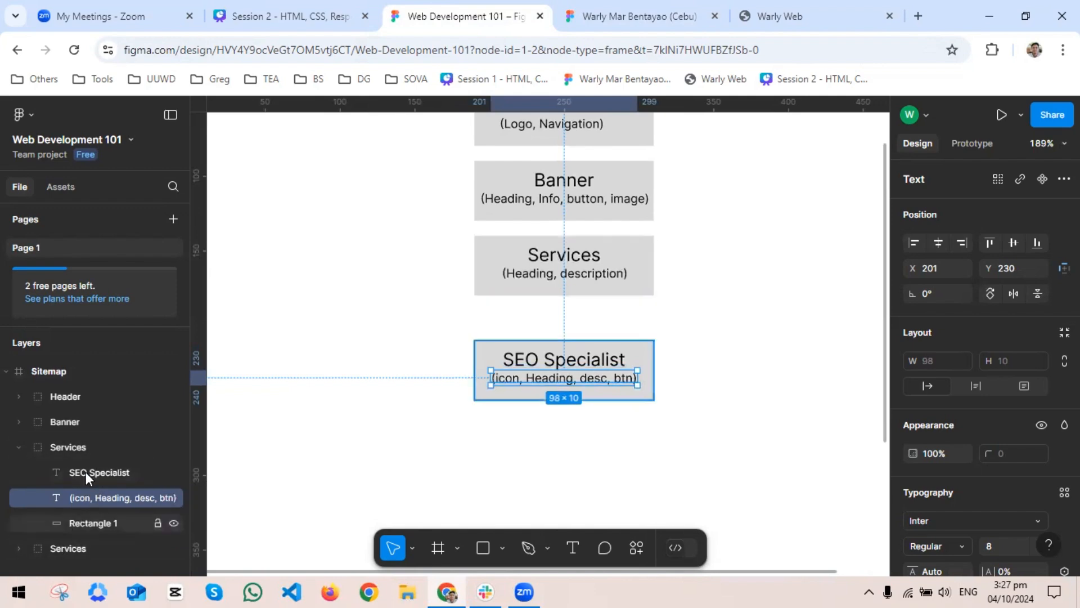
Move the SEO Specialist box's group below the Services group in the layer order and rename it "SEO Specialist"
left_click(18, 446)
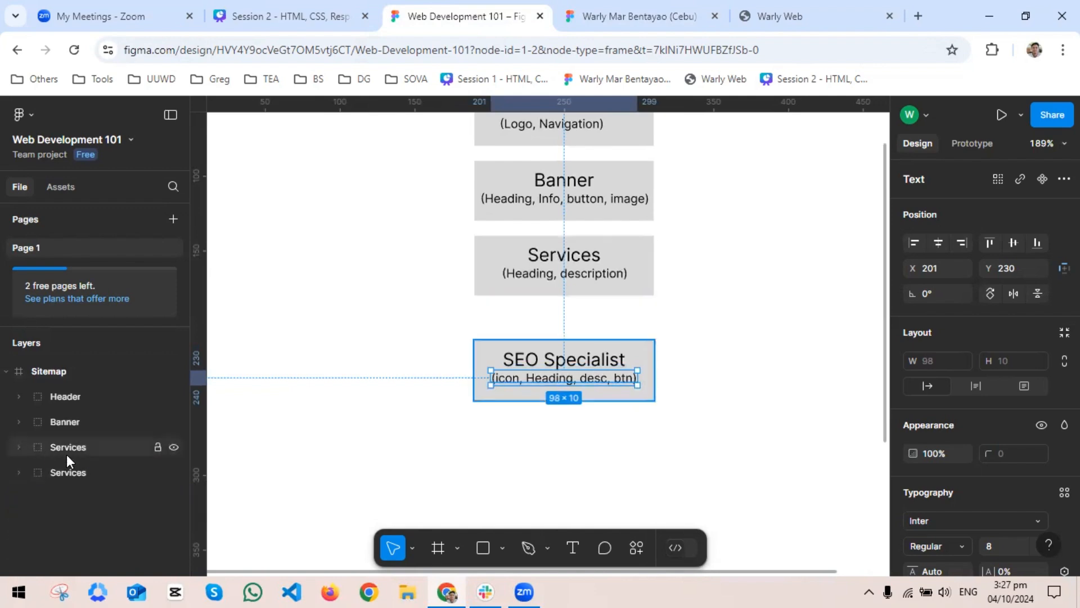
left_click(95, 447)
left_click(99, 467)
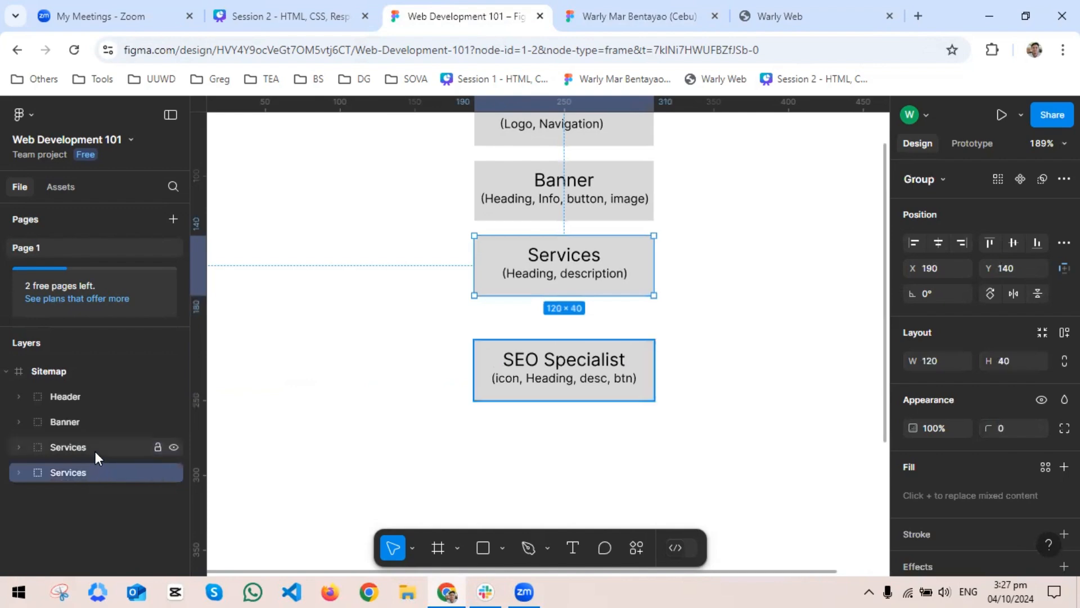
left_click_drag(96, 448, 110, 477)
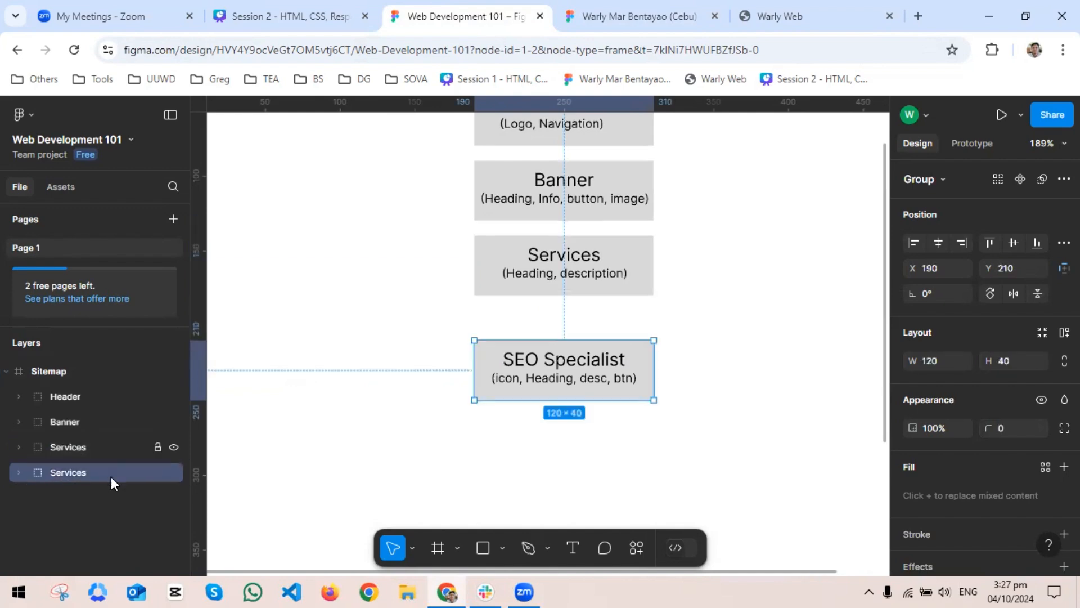
double_click(69, 471)
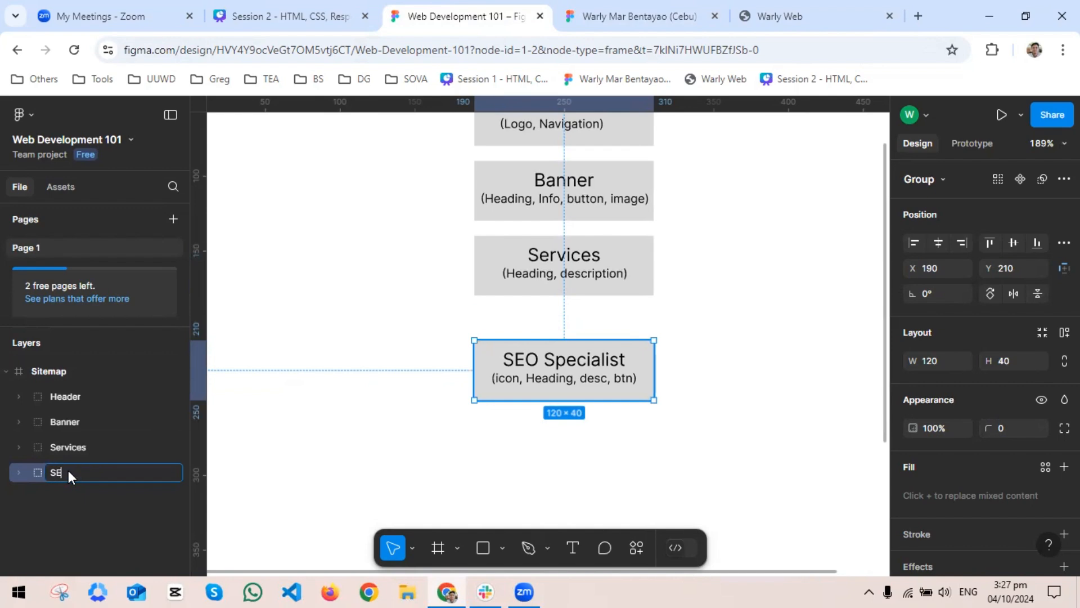
type("SEO Specialist")
key("Return")
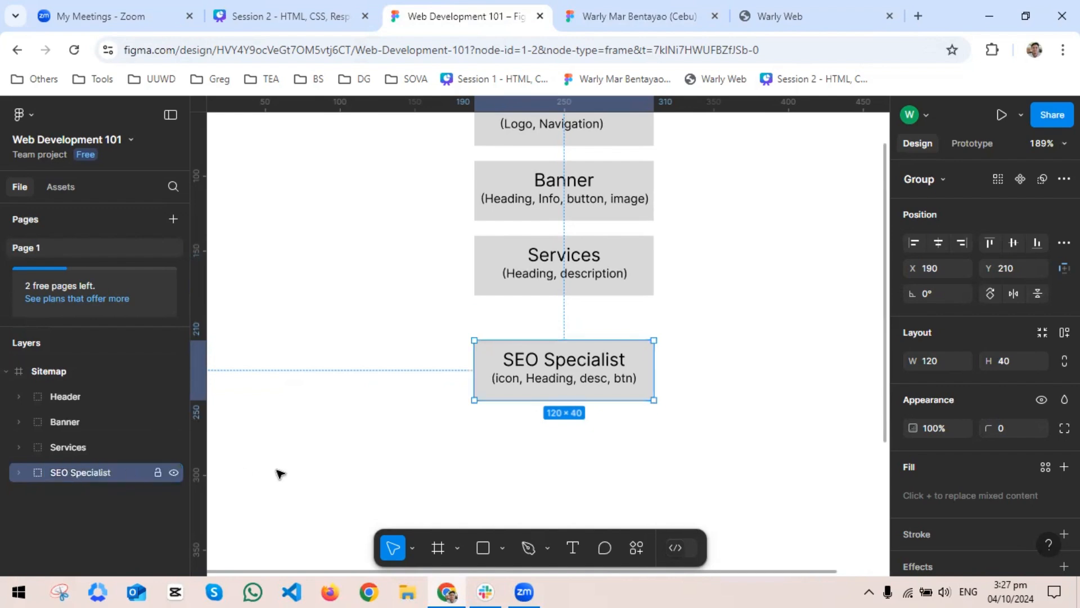
Duplicate the SEO Specialist group in place and select the upper of the two identical layers
scroll(559, 425, "down", 1)
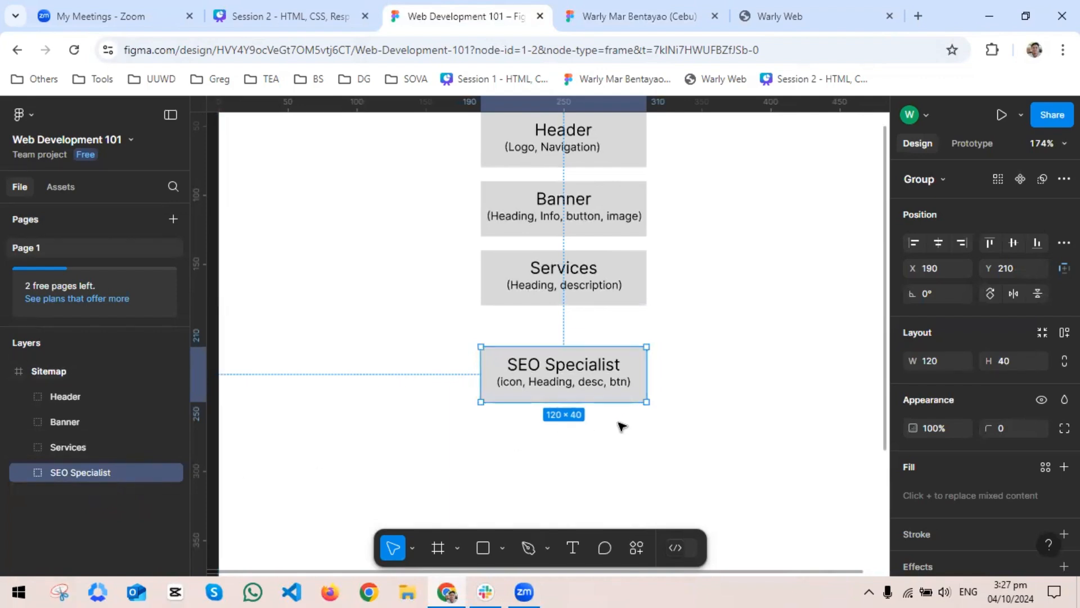
key("ctrl+d")
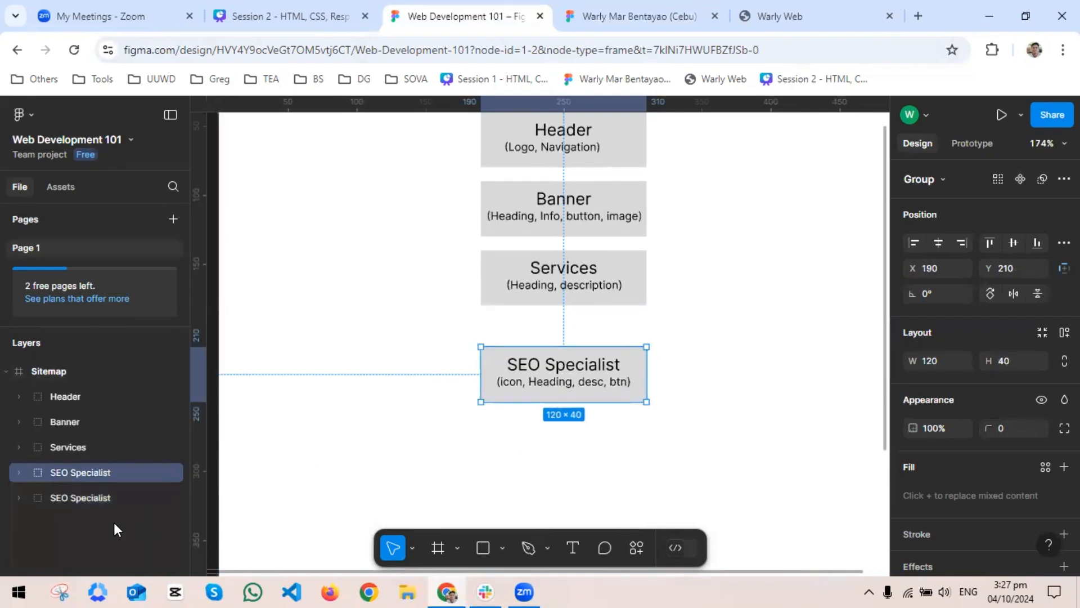
left_click(96, 505)
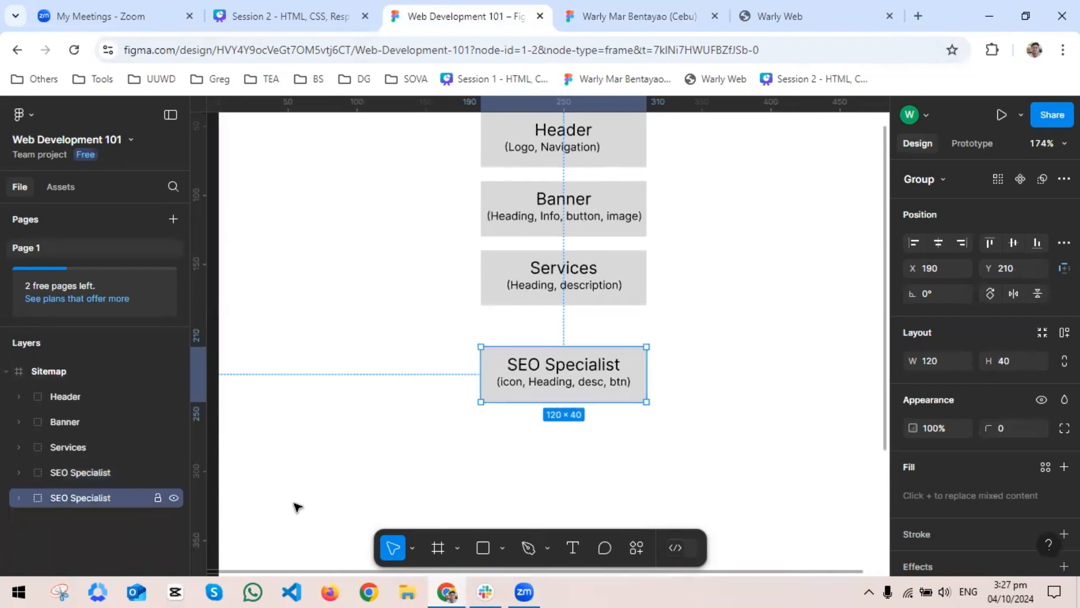
left_click(99, 478)
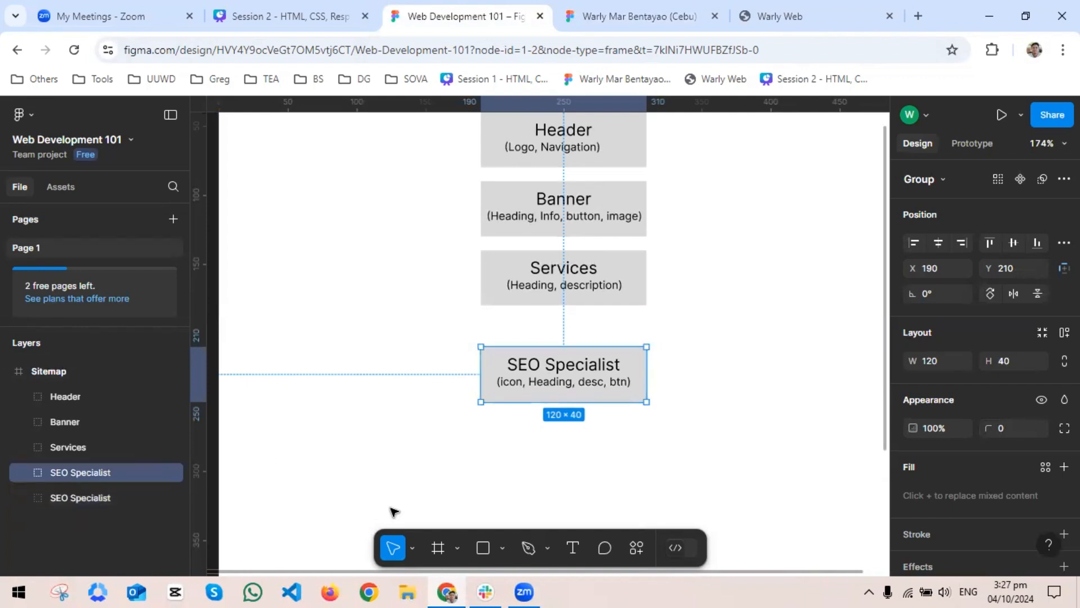
Move the selected SEO Specialist group horizontally to X 60, beside the other one in the same row
key("shift+Left")
key("shift+Left")
key("shift+Left")
key("shift+Left")
key("shift+Left")
key("shift+Left")
key("shift+Left")
key("shift+Left")
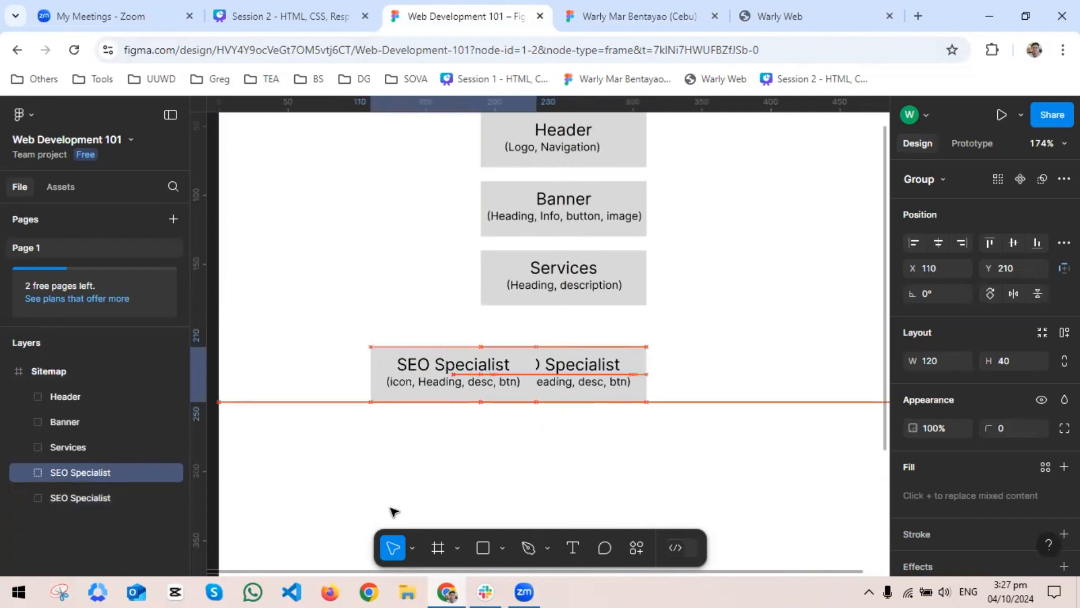
key("shift+Left")
key("shift+Left")
key("shift+Left")
key("shift+Left")
key("shift+Left")
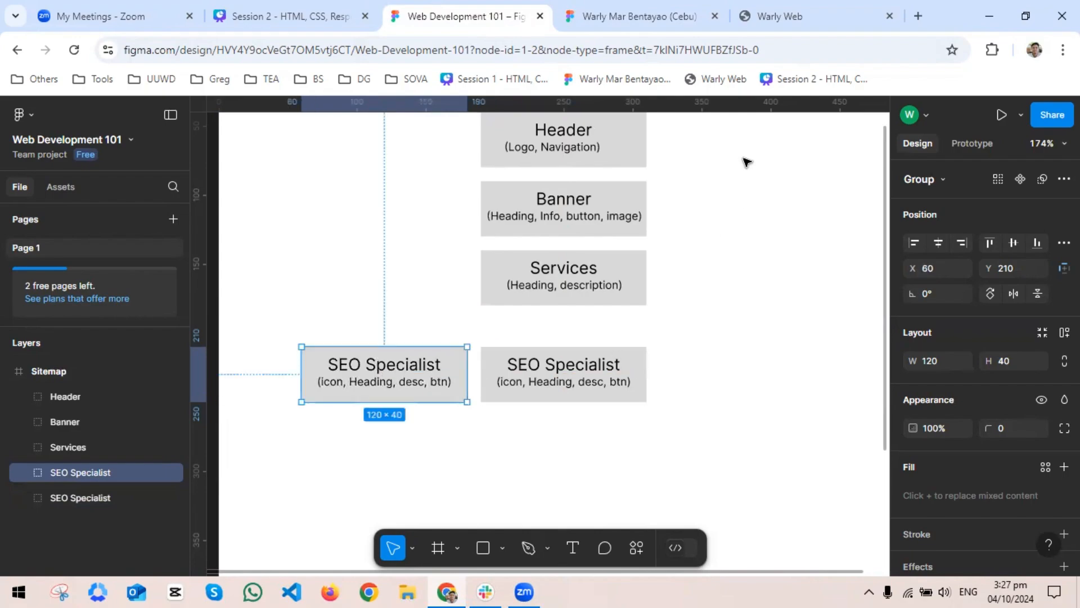
Switch to the sample blog website and examine the Blog Categories section's heading, description and three category cards
left_click(791, 8)
scroll(754, 291, "up", 20)
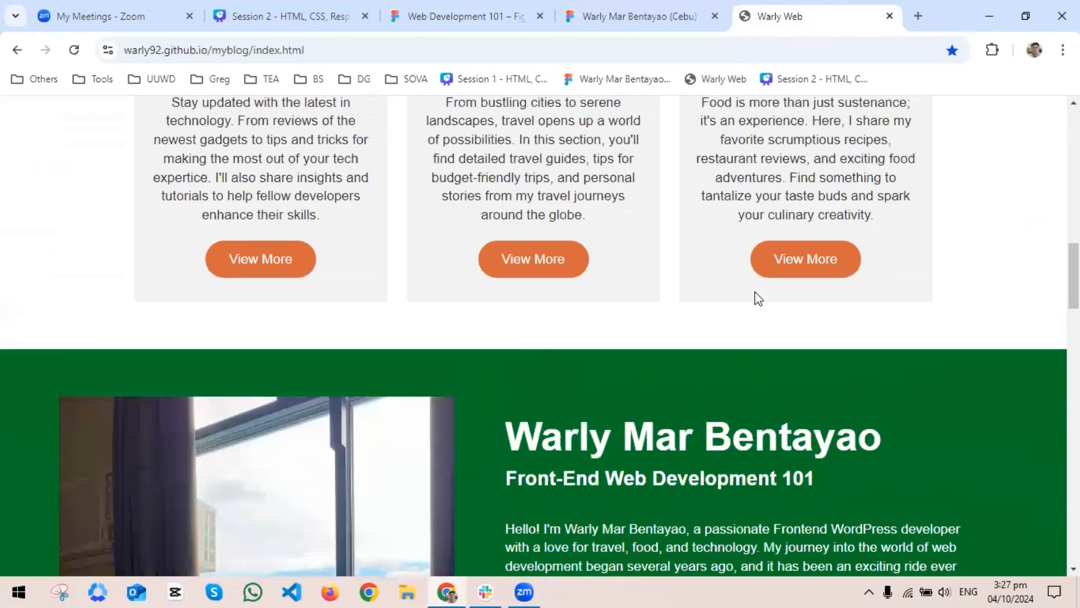
scroll(755, 292, "down", 5)
scroll(751, 279, "up", 5)
scroll(742, 282, "down", 2)
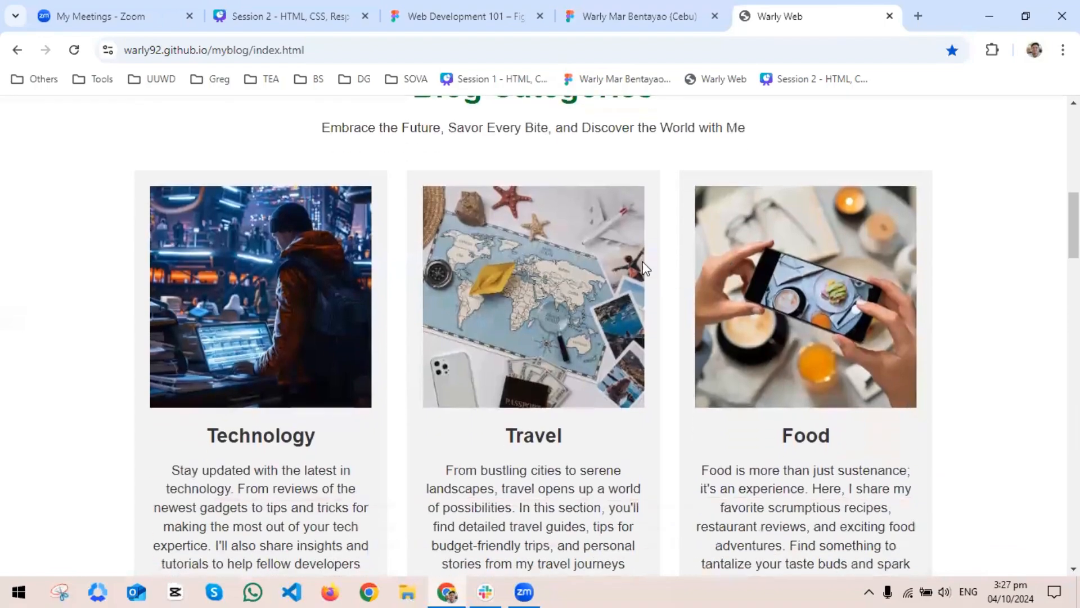
scroll(518, 296, "up", 4)
left_click_drag(417, 321, 742, 321)
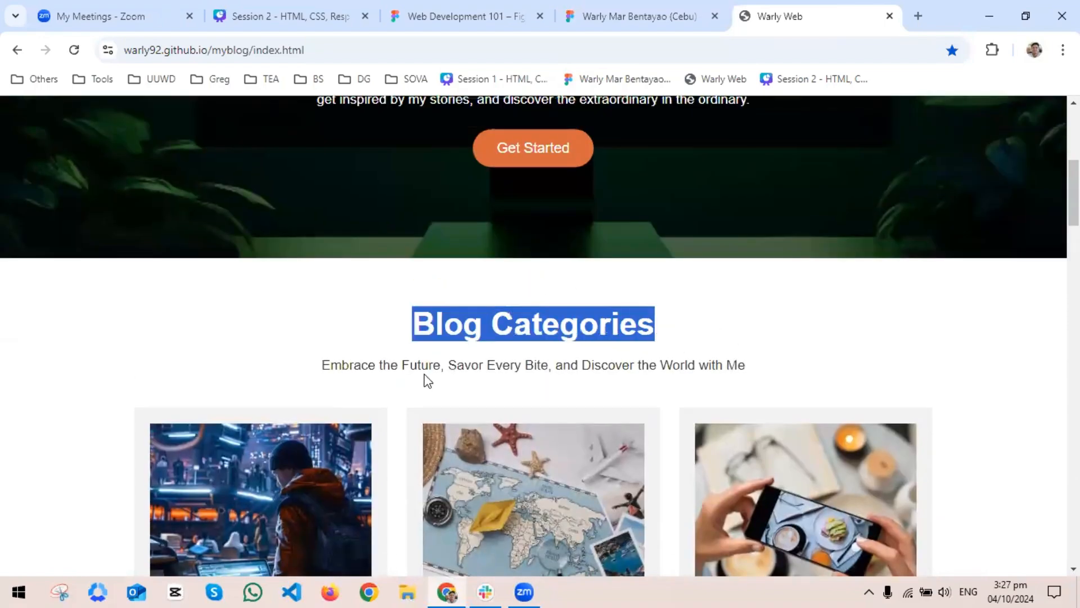
scroll(425, 379, "down", 1)
left_click_drag(315, 292, 785, 292)
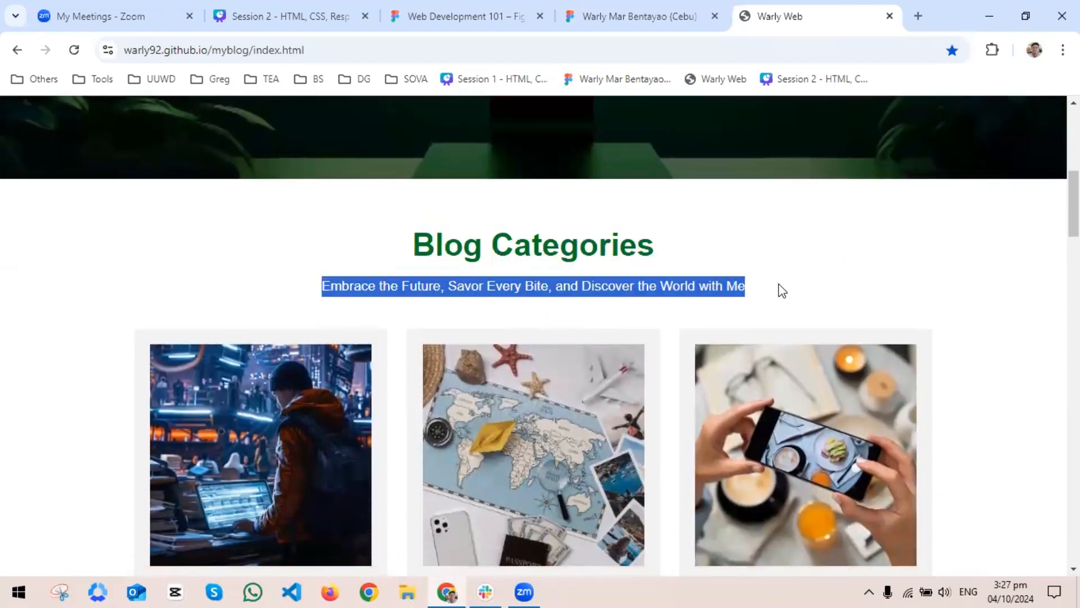
scroll(779, 290, "down", 2)
scroll(778, 284, "down", 1)
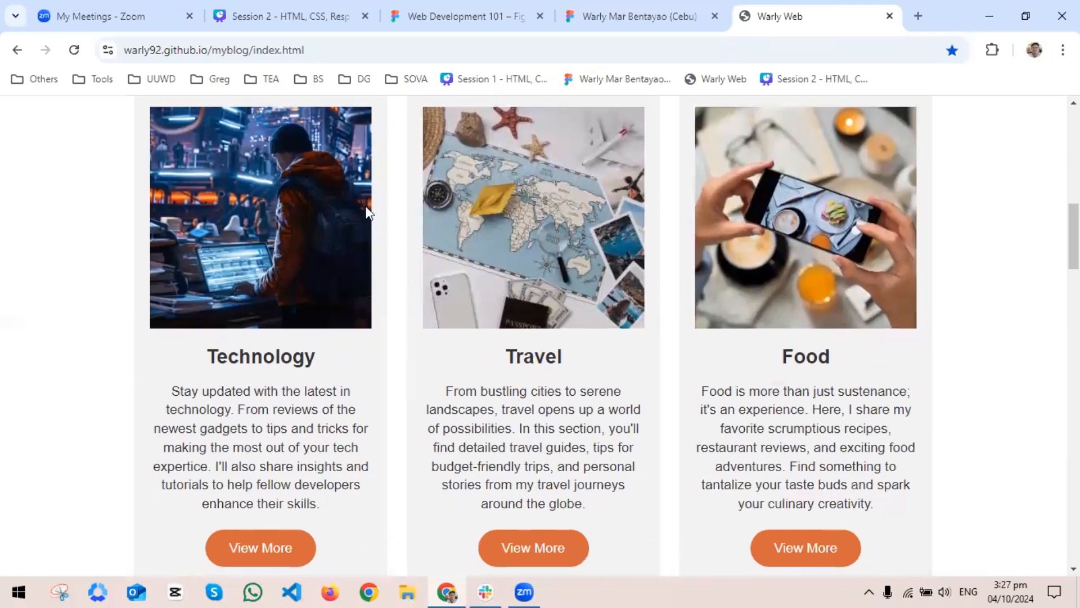
left_click_drag(93, 128, 992, 485)
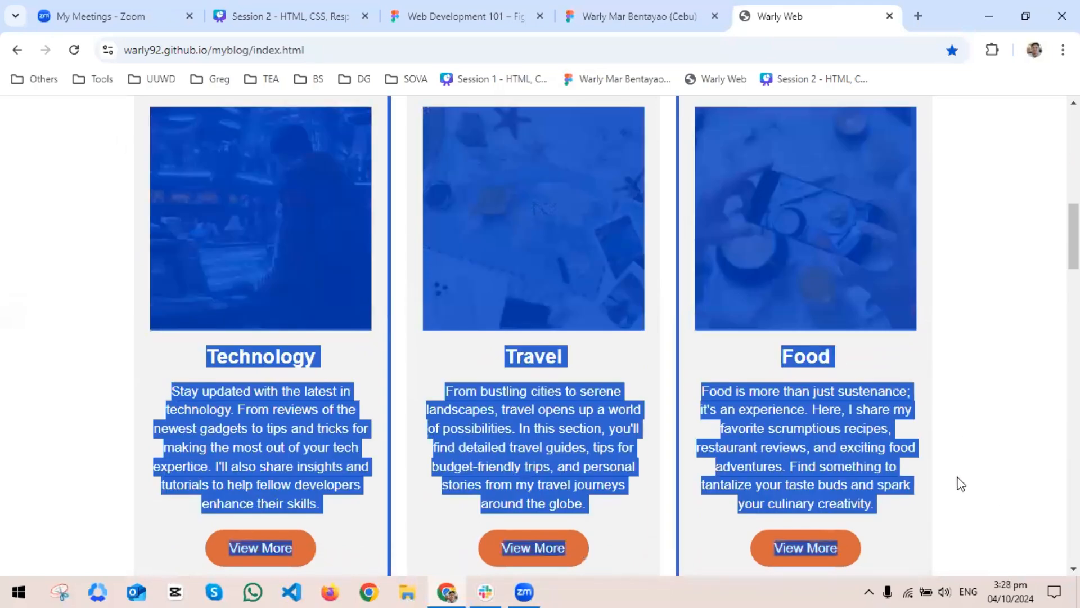
left_click(927, 472)
Return to the Web Development 101 design in Figma and change the title in the row's first box to "Web Development"
left_click(514, 18)
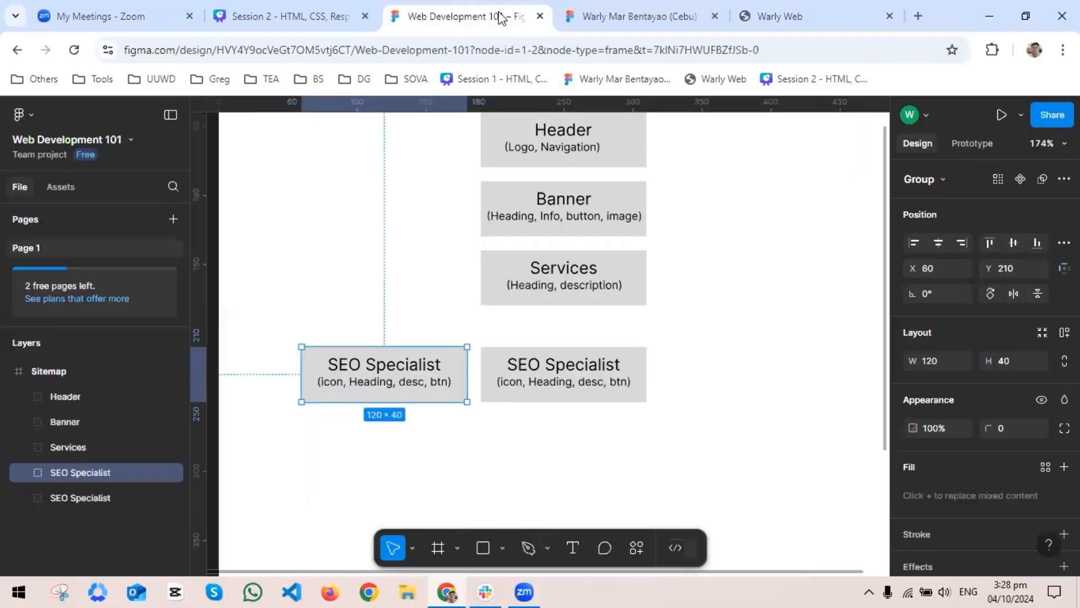
double_click(378, 371)
double_click(378, 371)
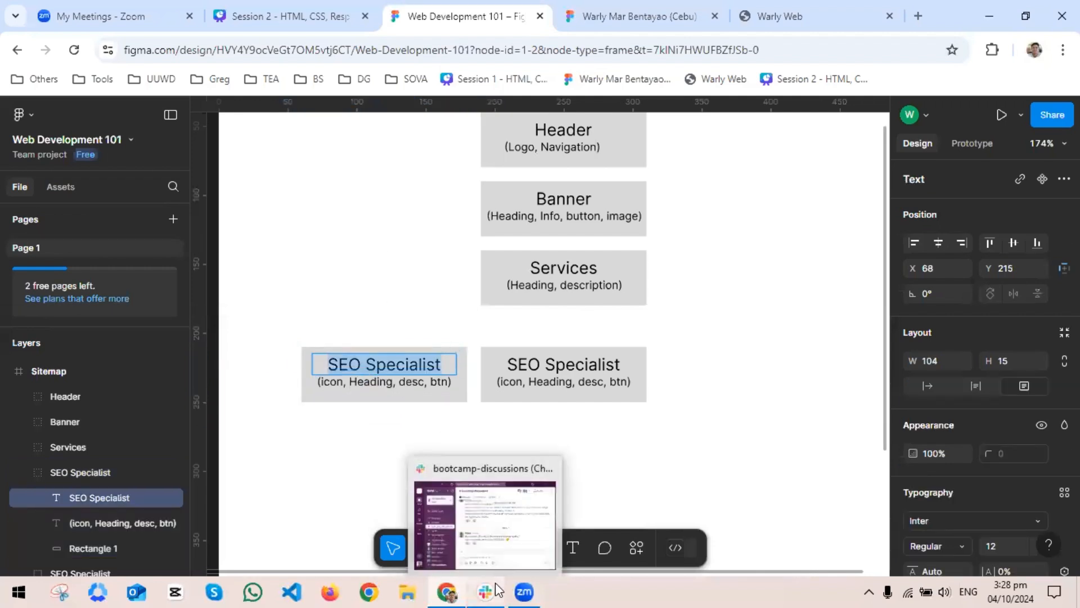
type("Web")
key("BackSpace")
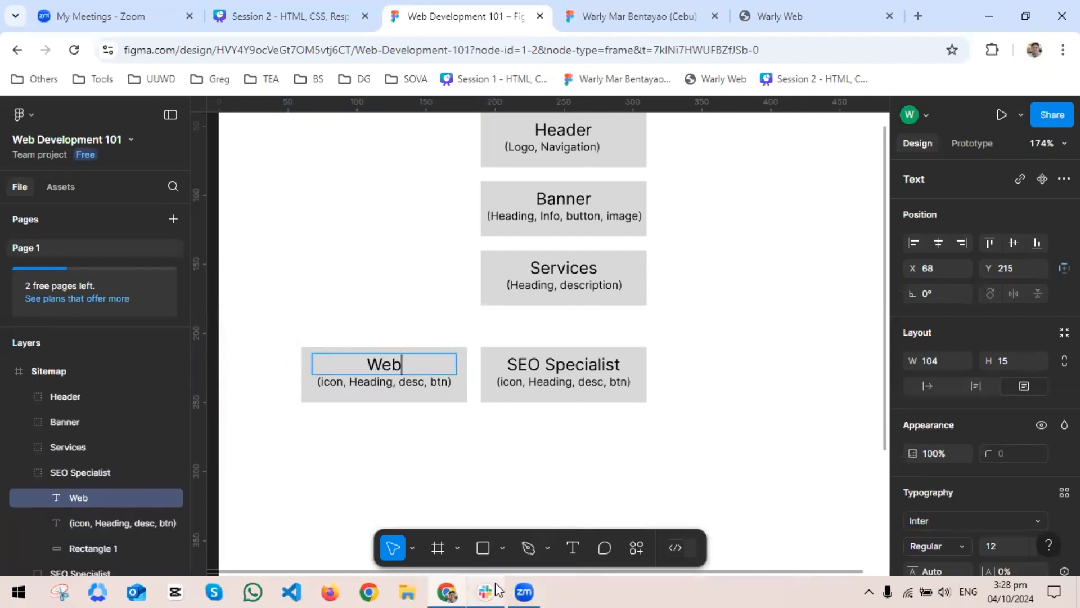
type("Deve")
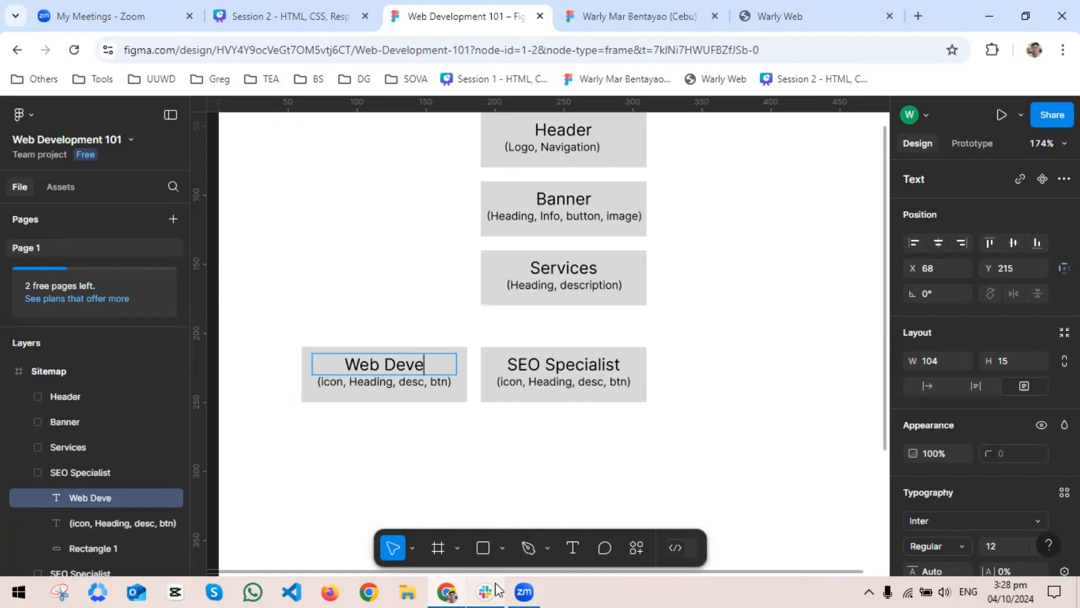
type("lopment")
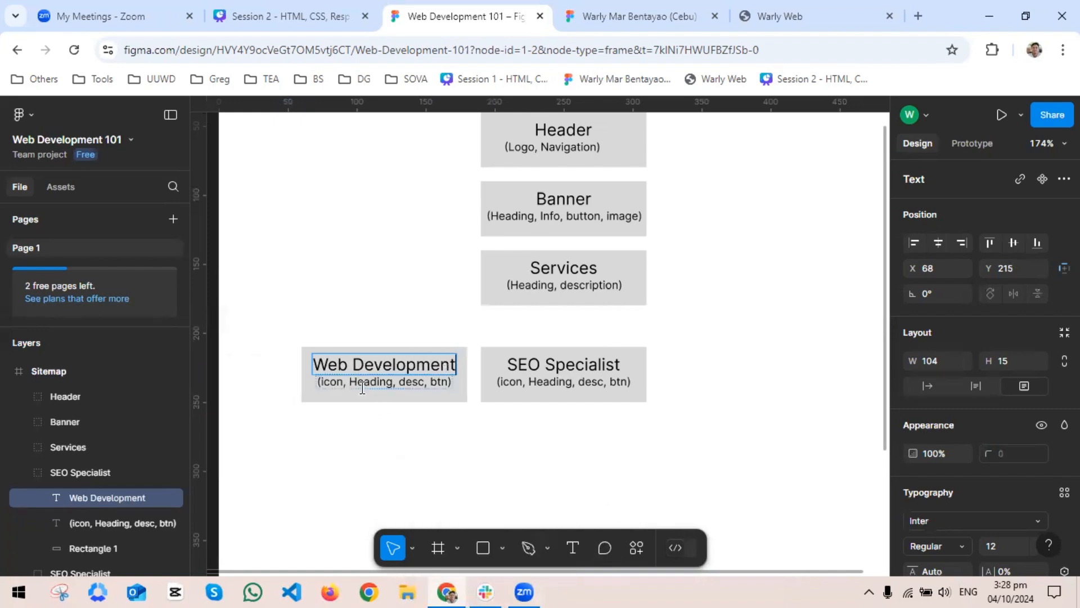
key("Escape")
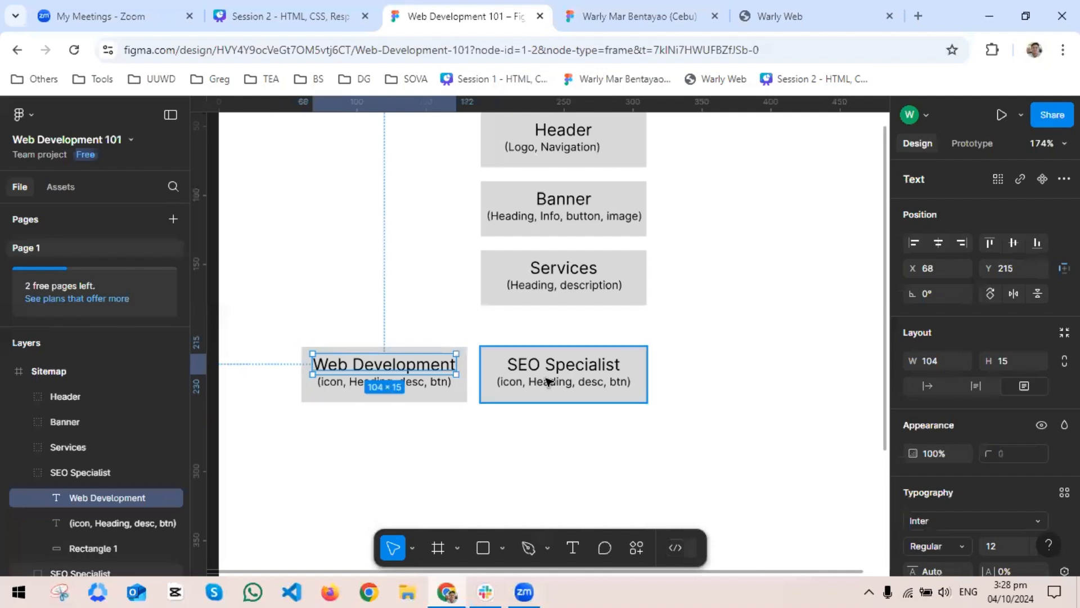
Collapse the layer group of the Web Development box and rename it "Web Development"
left_click_drag(774, 379, 742, 382)
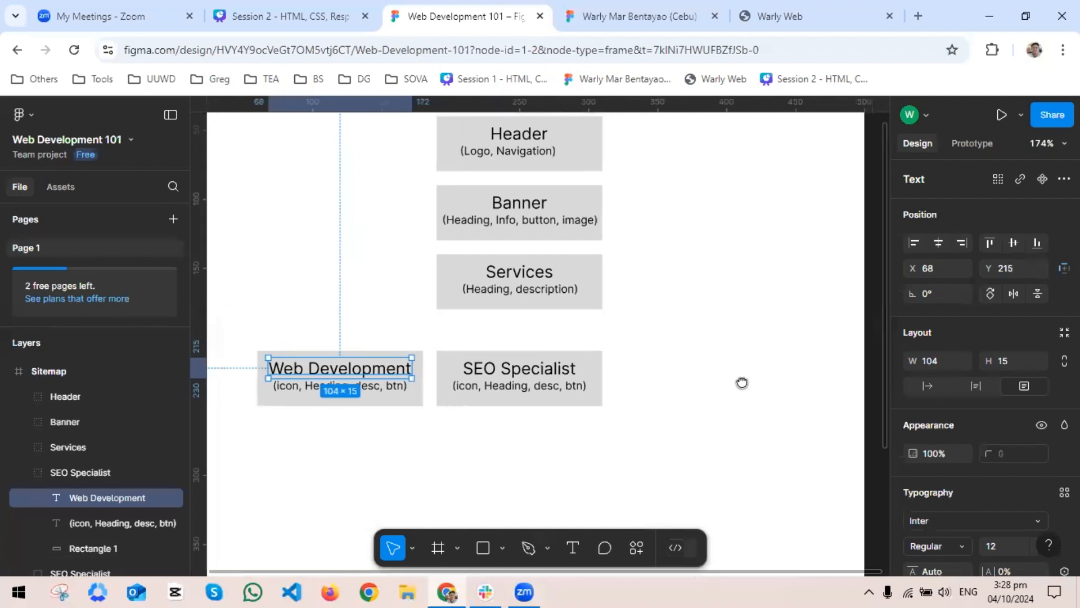
left_click(18, 472)
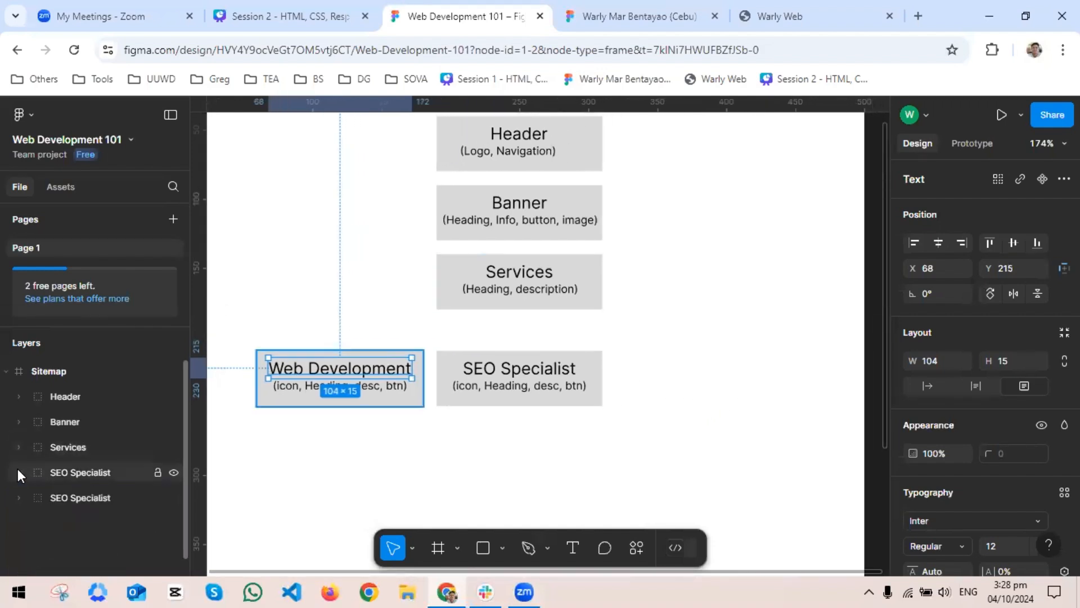
left_click(80, 474)
double_click(82, 474)
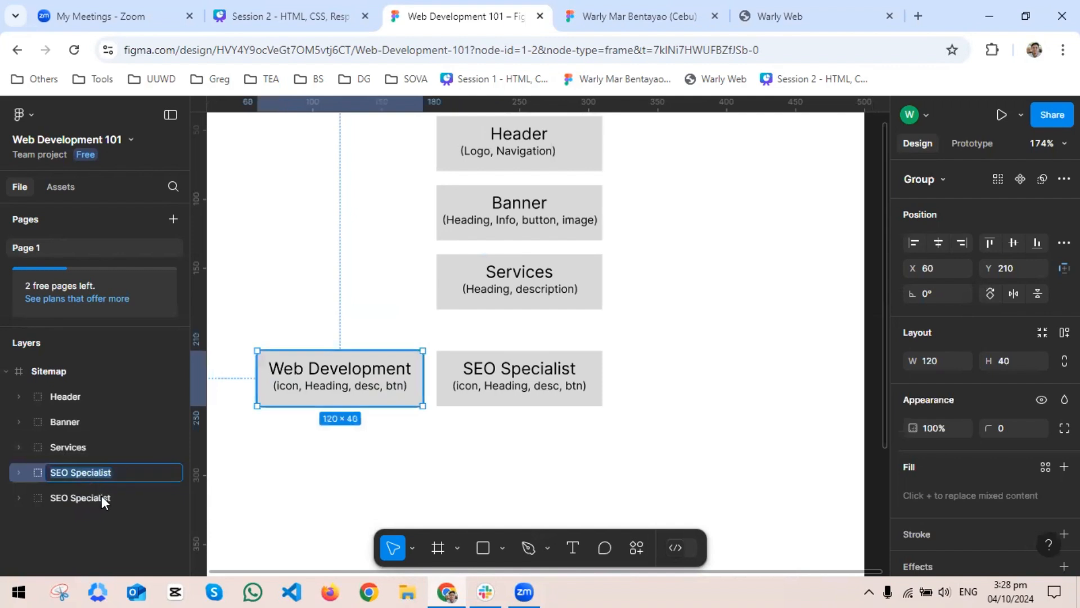
type("Web De")
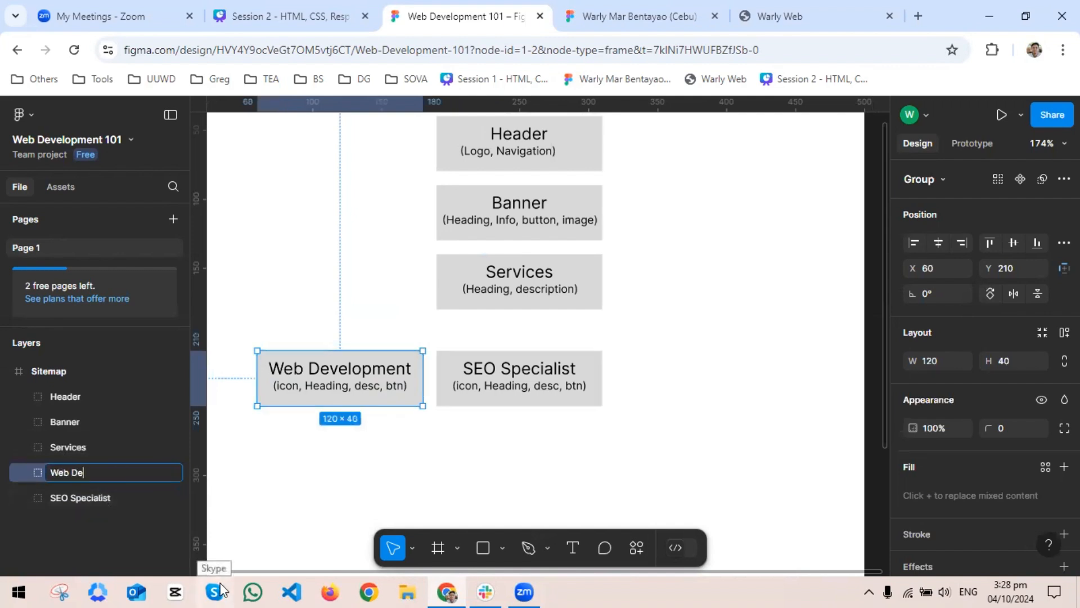
type("velopment")
key("Return")
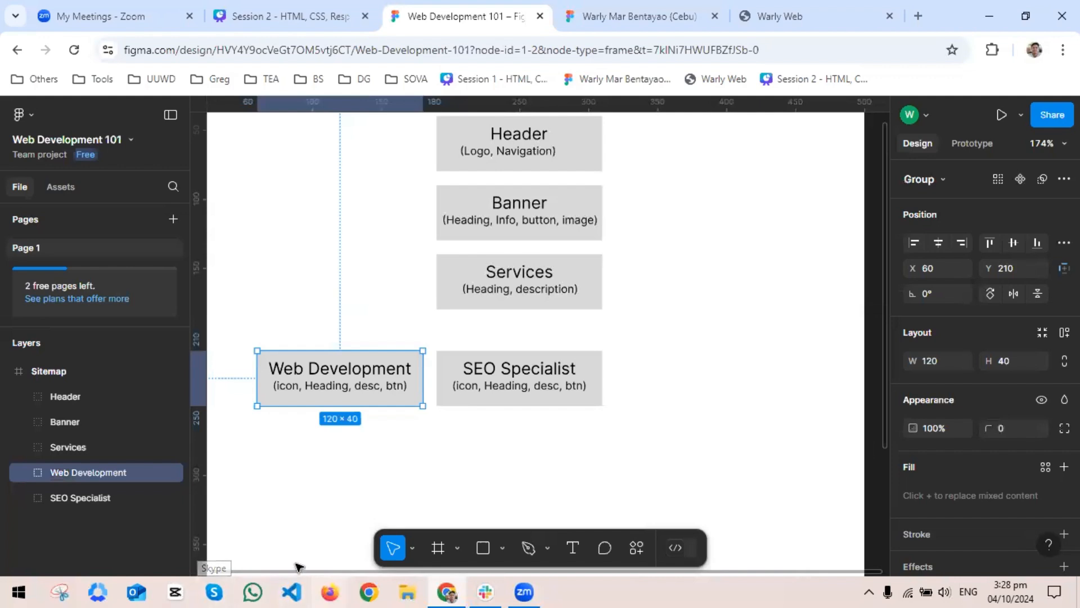
Duplicate the SEO Specialist group in place and select the lower of the two identical layers
left_click(87, 497)
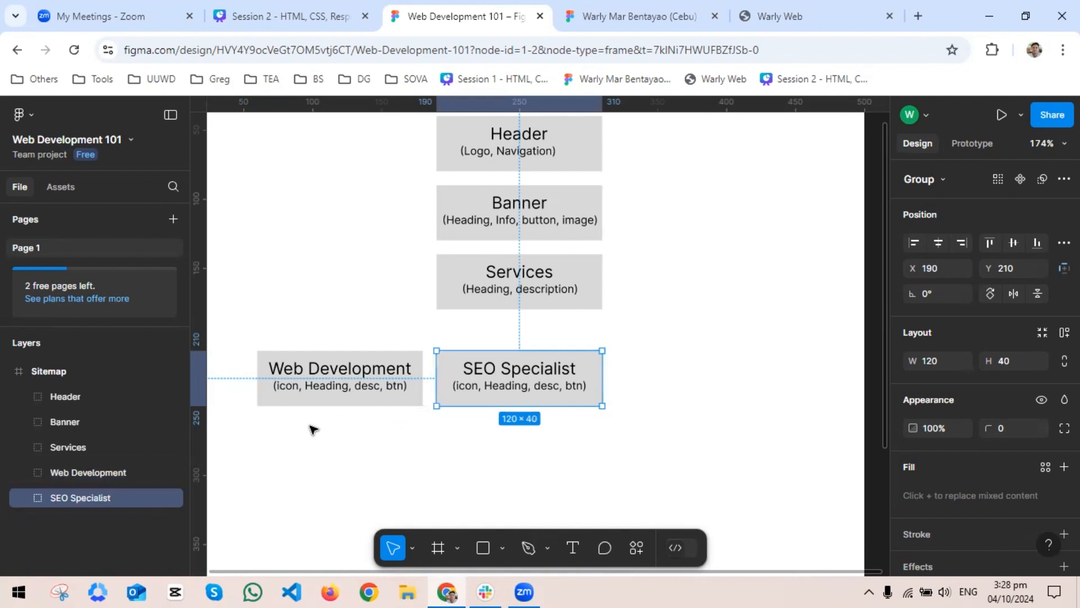
key("ctrl+d")
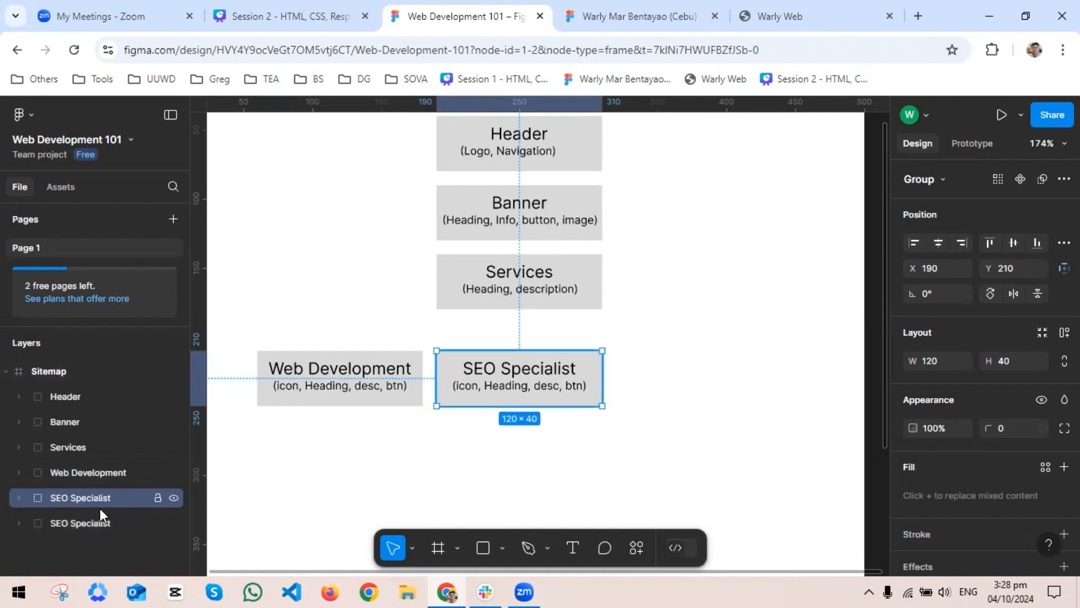
left_click(108, 523)
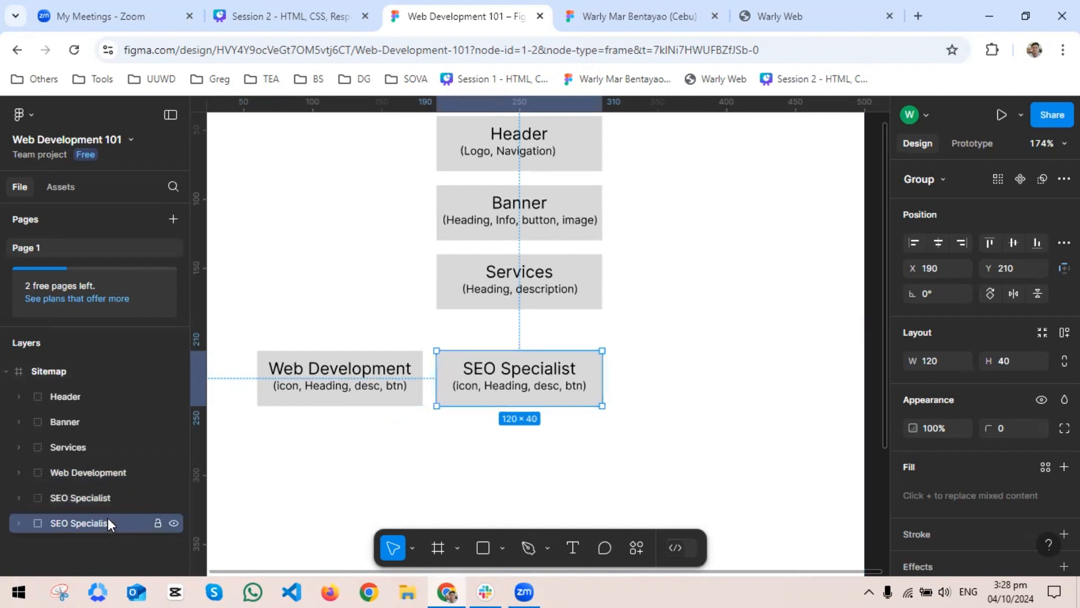